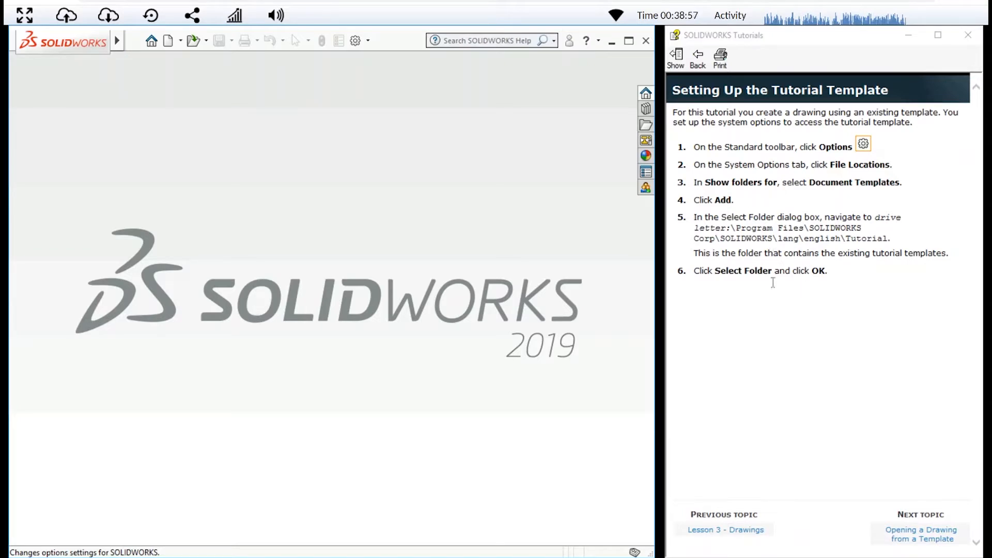
# Advance the tutorial to Opening a Drawing from a Template and create a new drawing from the draw template of the Tutorial set
pyautogui.click(930, 534)
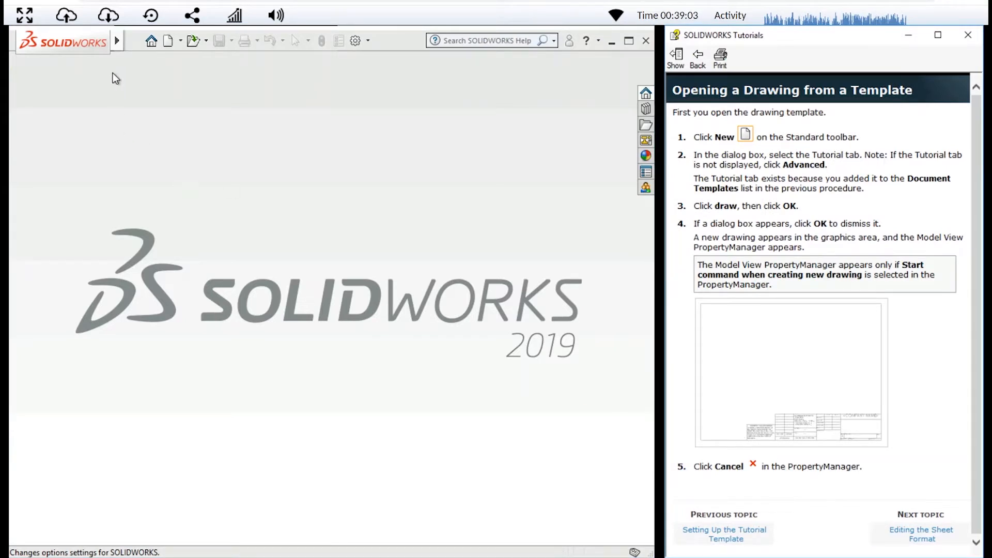
pyautogui.click(117, 40)
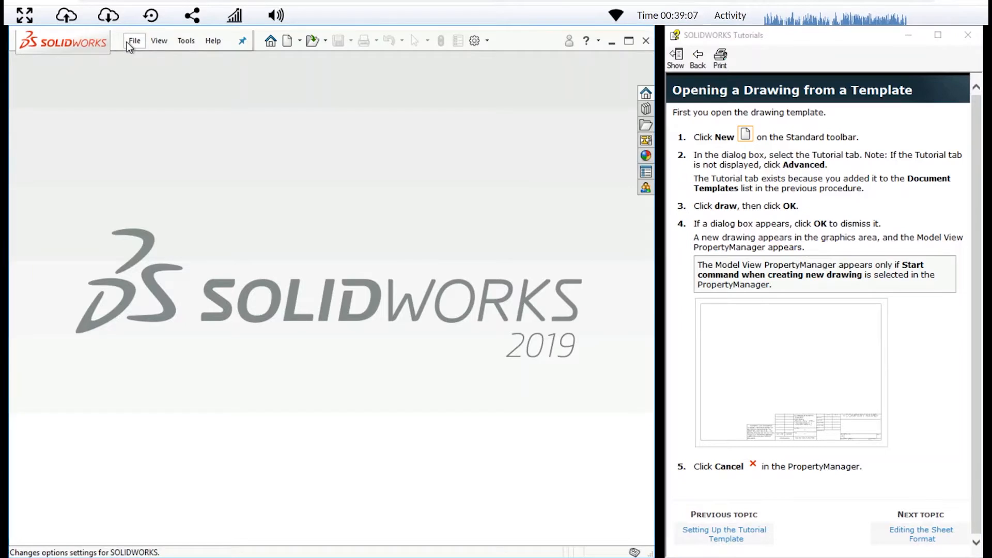
pyautogui.click(127, 42)
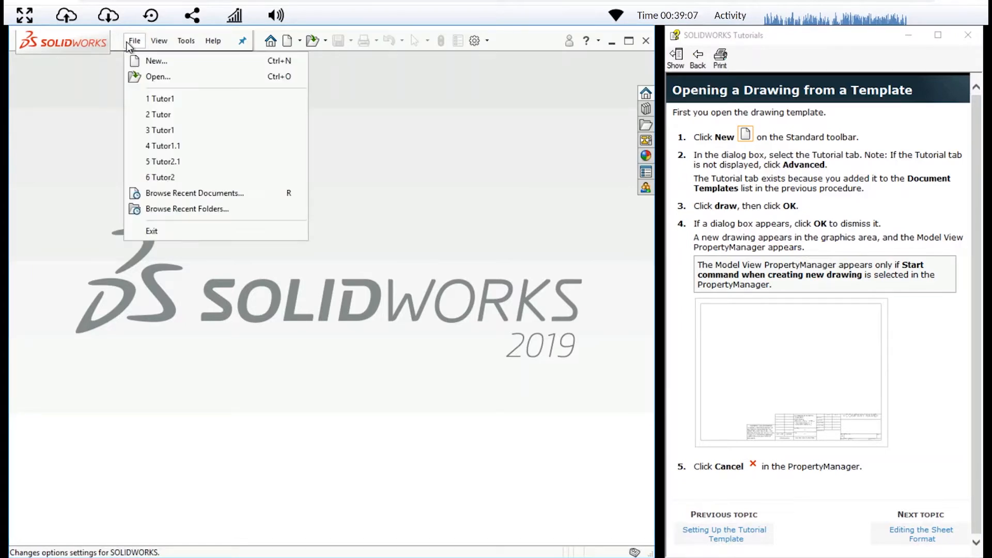
pyautogui.click(147, 63)
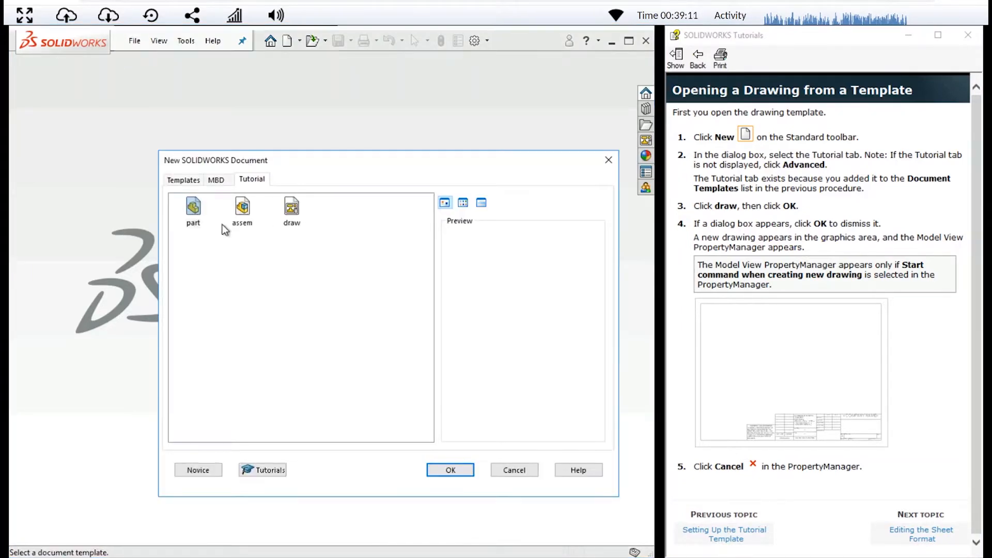
pyautogui.click(191, 179)
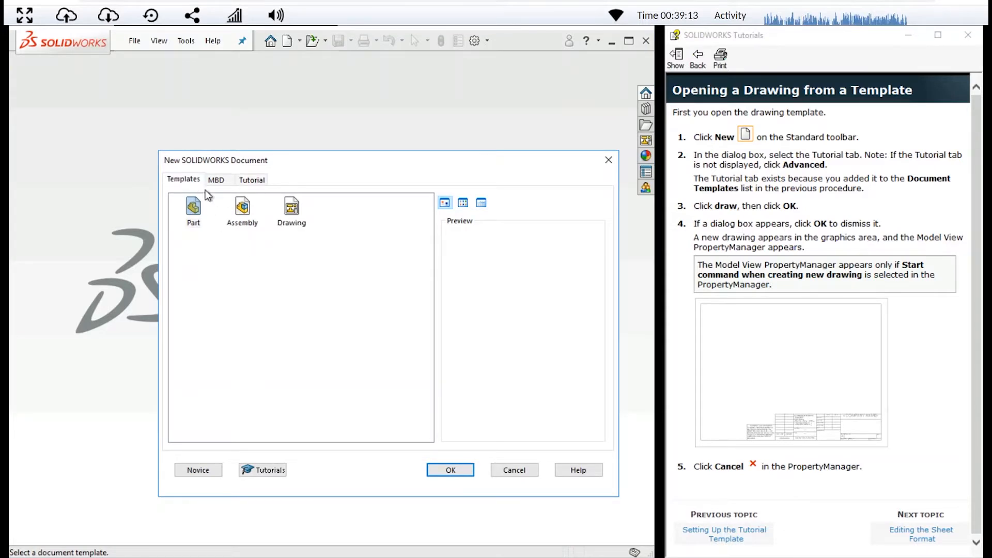
pyautogui.click(219, 180)
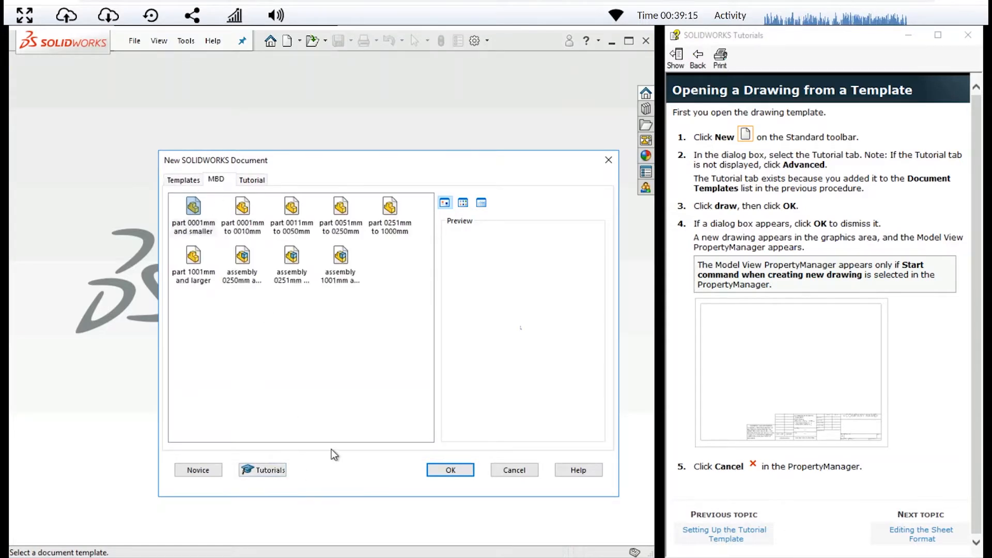
pyautogui.click(199, 470)
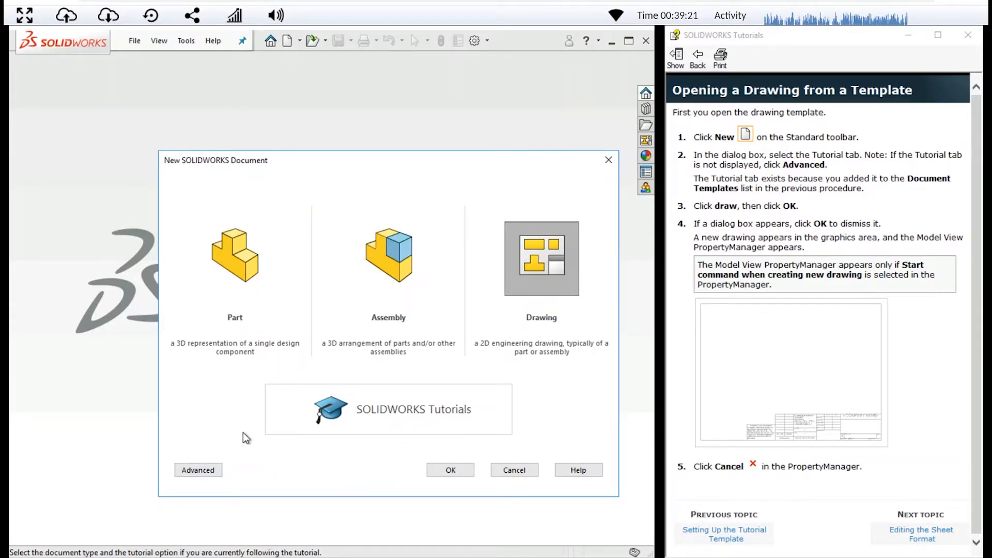
pyautogui.click(203, 470)
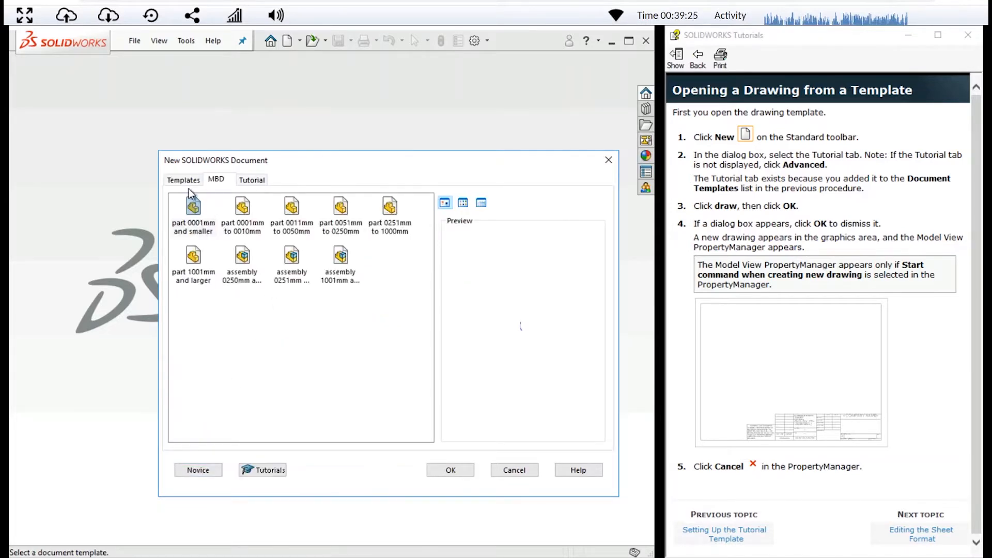
pyautogui.click(253, 179)
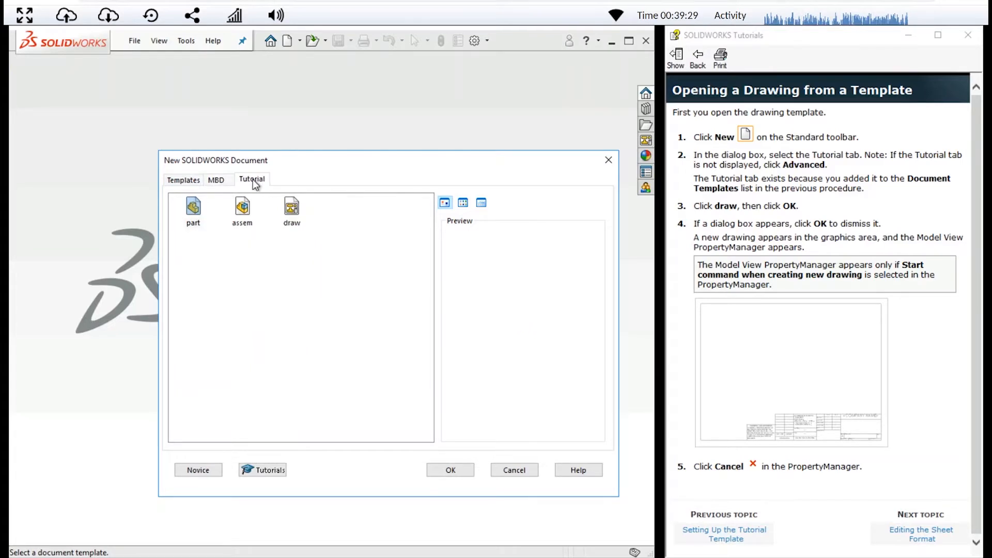
pyautogui.click(292, 207)
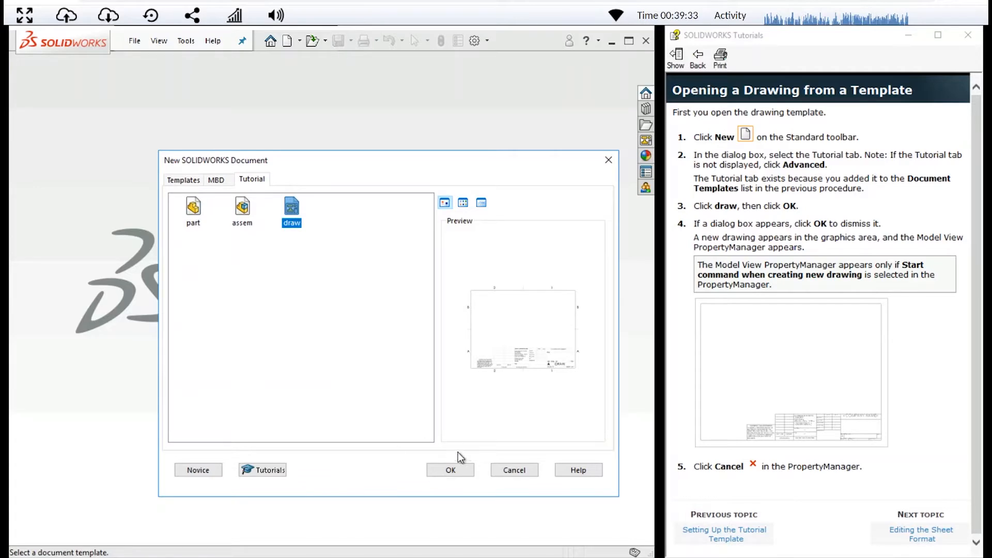
pyautogui.click(451, 469)
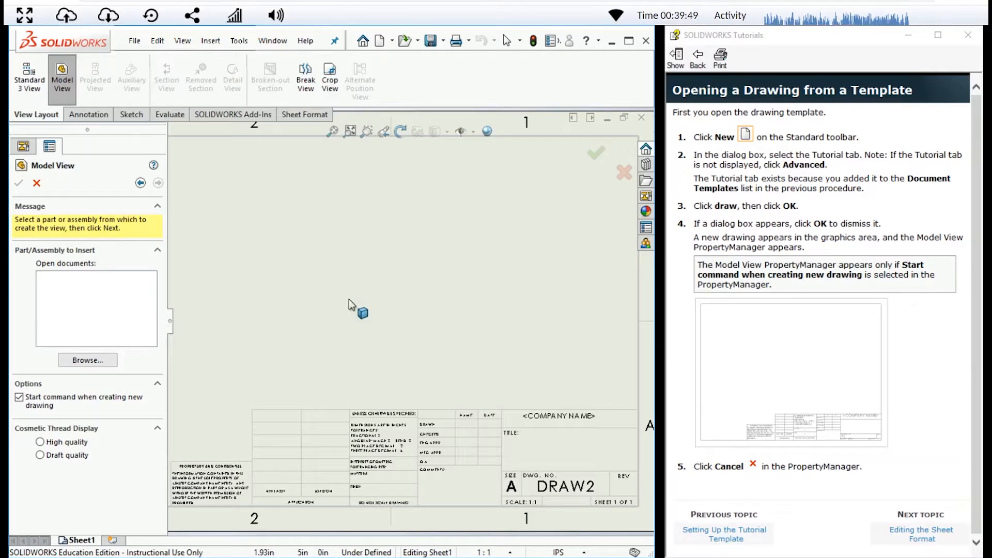
# Advance the tutorial to Editing the Sheet Format, cancel the Model View command and start editing the sheet format
pyautogui.click(913, 537)
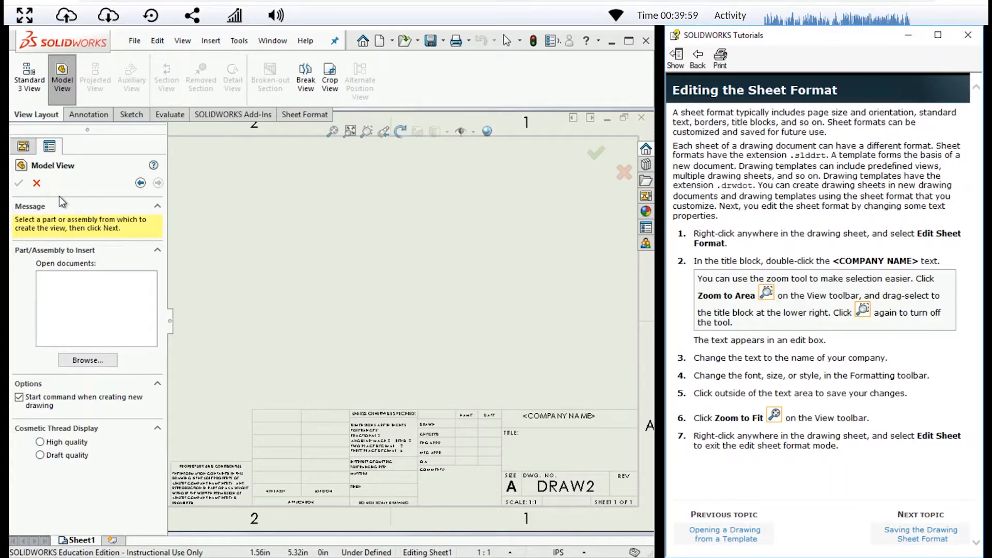
pyautogui.click(36, 182)
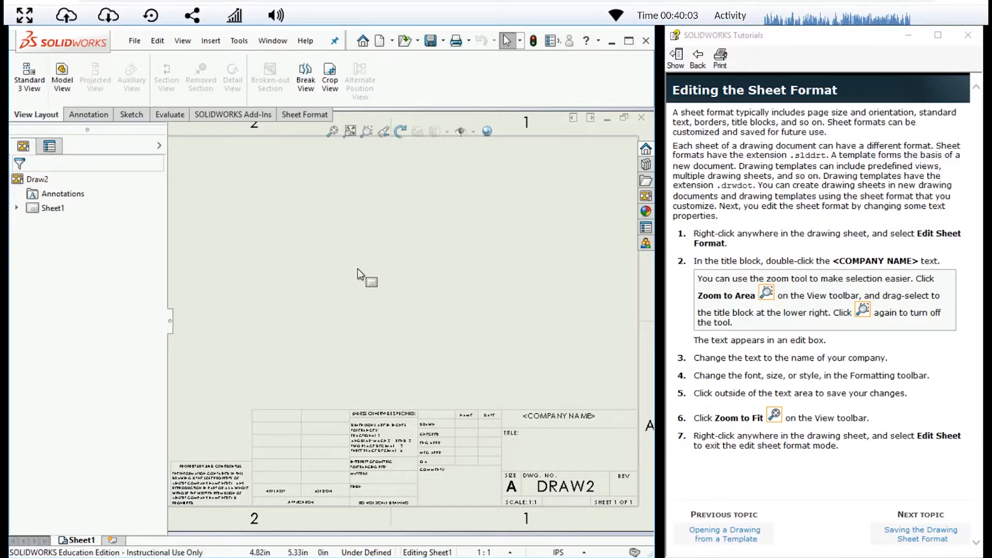
pyautogui.rightClick(515, 358)
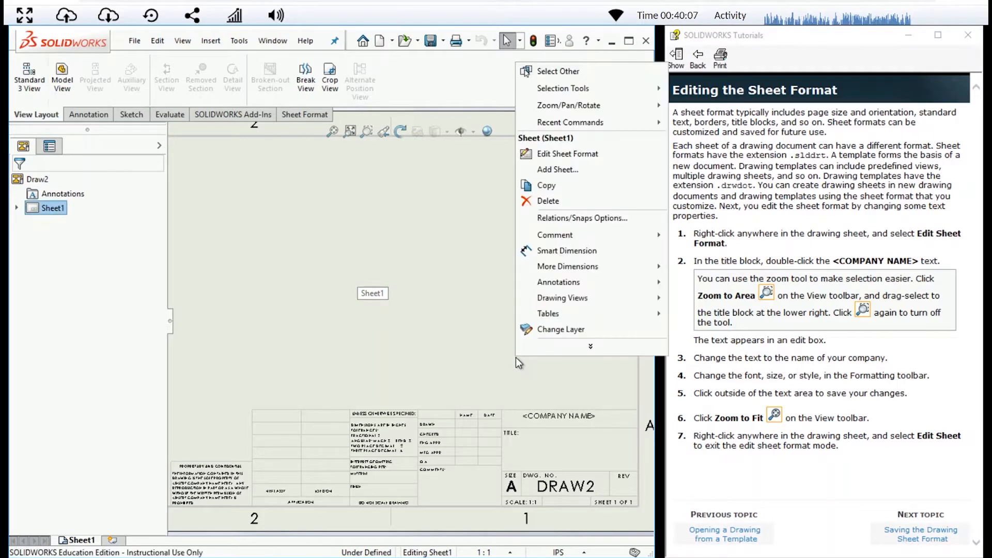
pyautogui.click(560, 154)
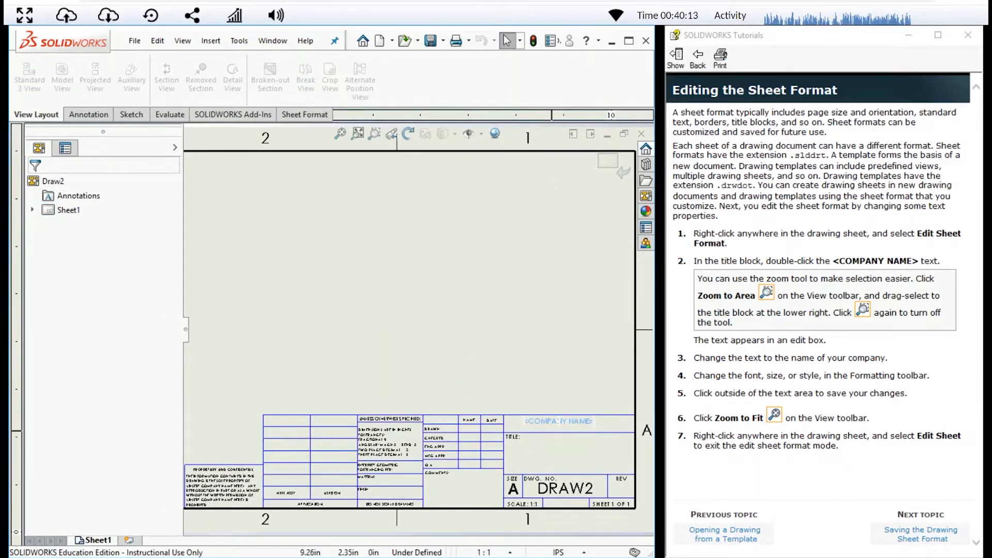
# Replace the <COMPANY NAME> text in the title block with ENGR 102 and return to editing the sheet
pyautogui.click(576, 420)
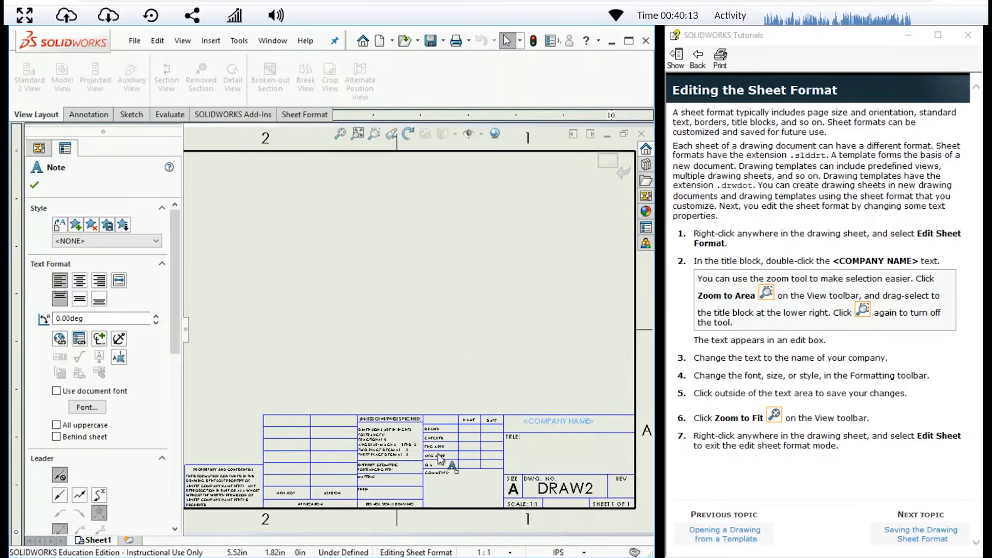
pyautogui.doubleClick(576, 420)
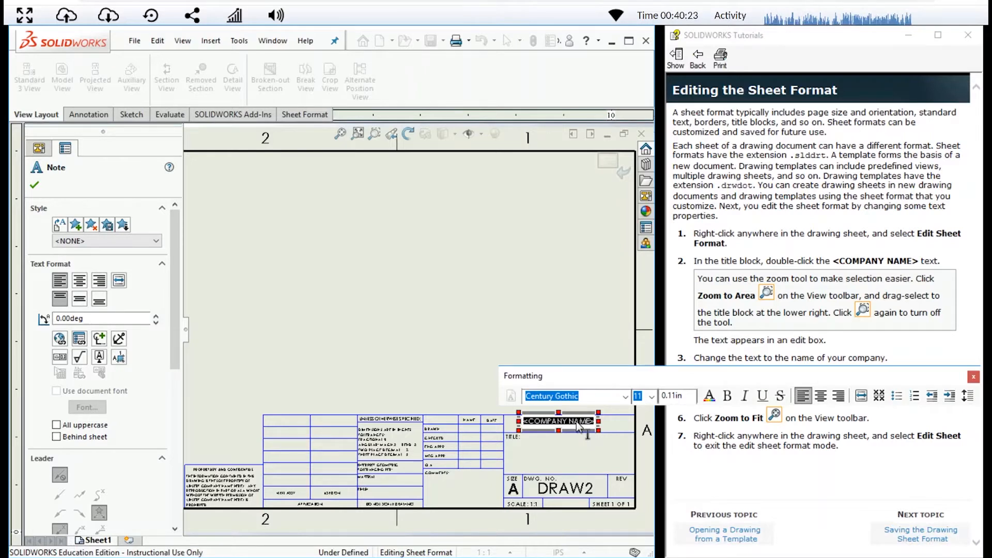
pyautogui.press('BackSpace')
pyautogui.write('ENG')
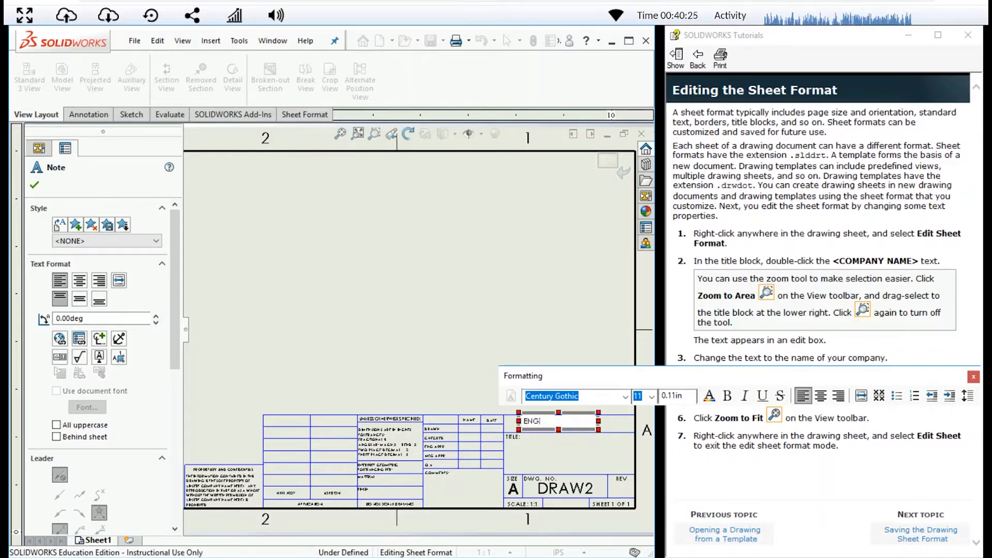
pyautogui.write('R 102')
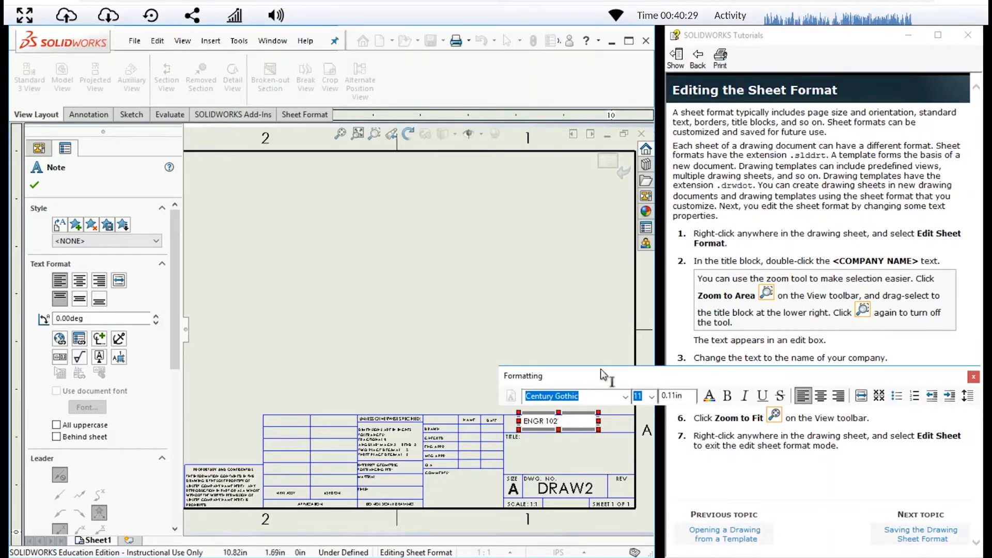
pyautogui.click(590, 324)
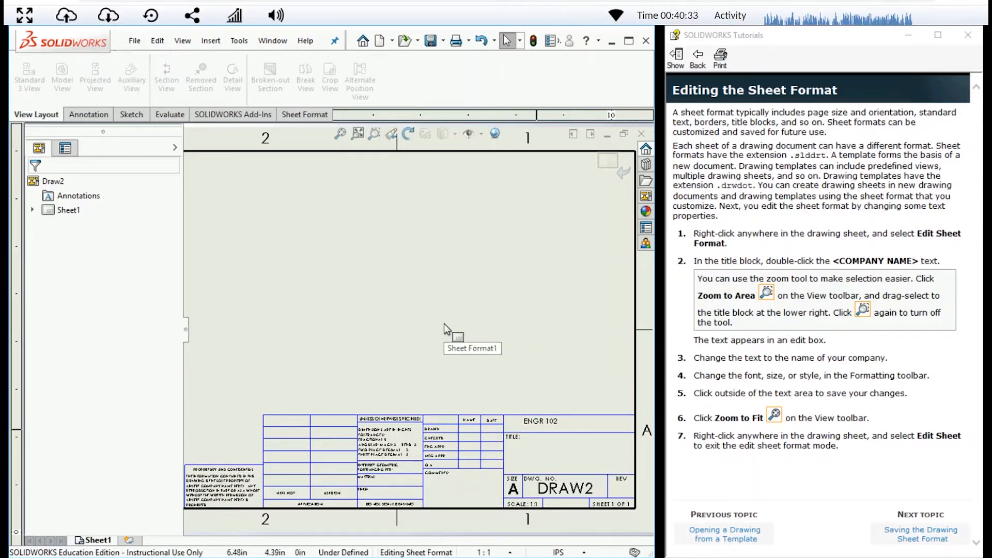
pyautogui.rightClick(419, 280)
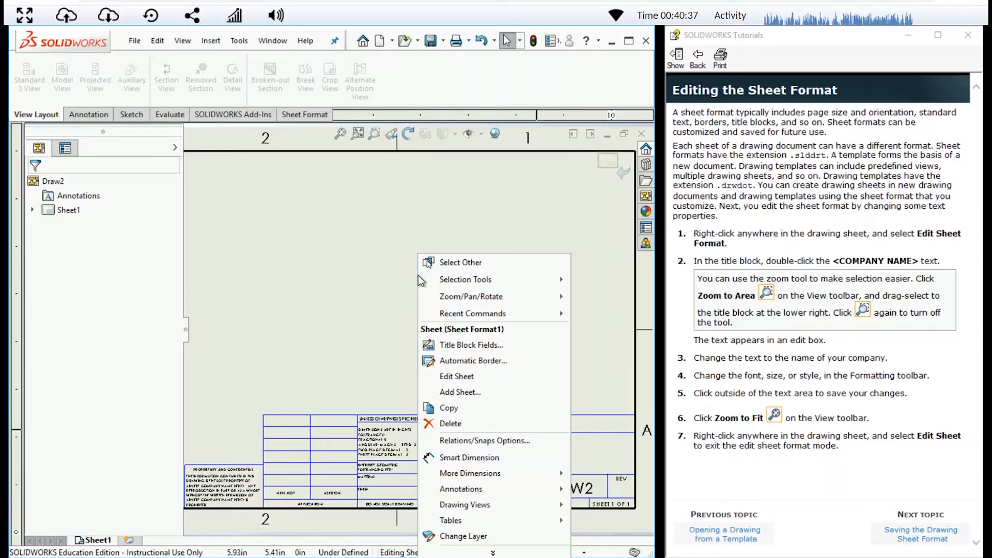
pyautogui.click(478, 380)
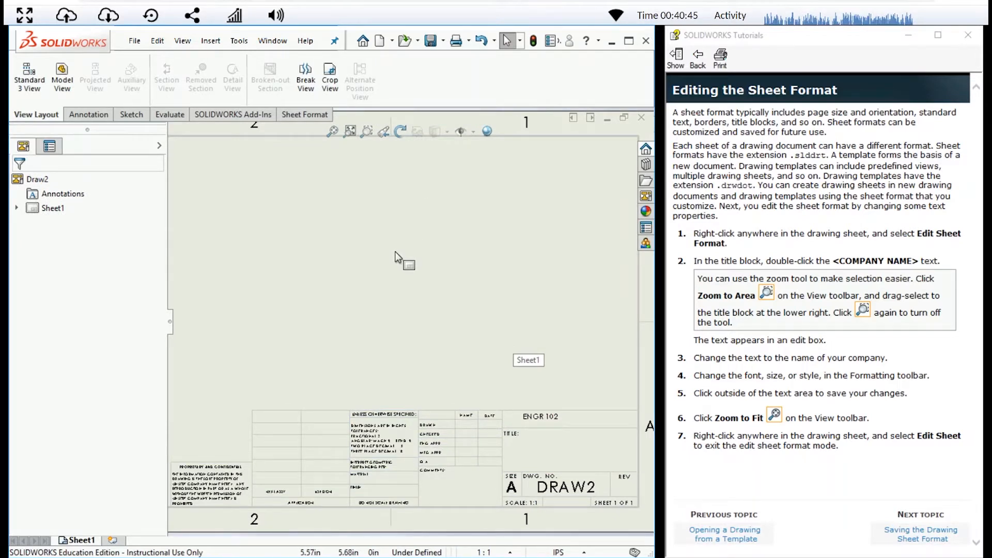
# Read the tutorial topic on saving the drawing sheet format and look over the file commands without saving
pyautogui.click(917, 533)
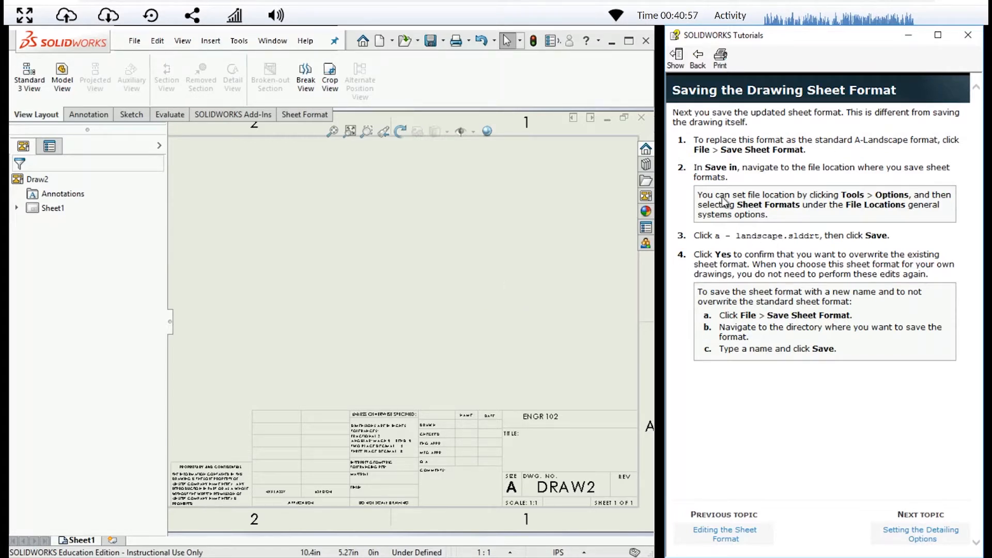
pyautogui.click(137, 43)
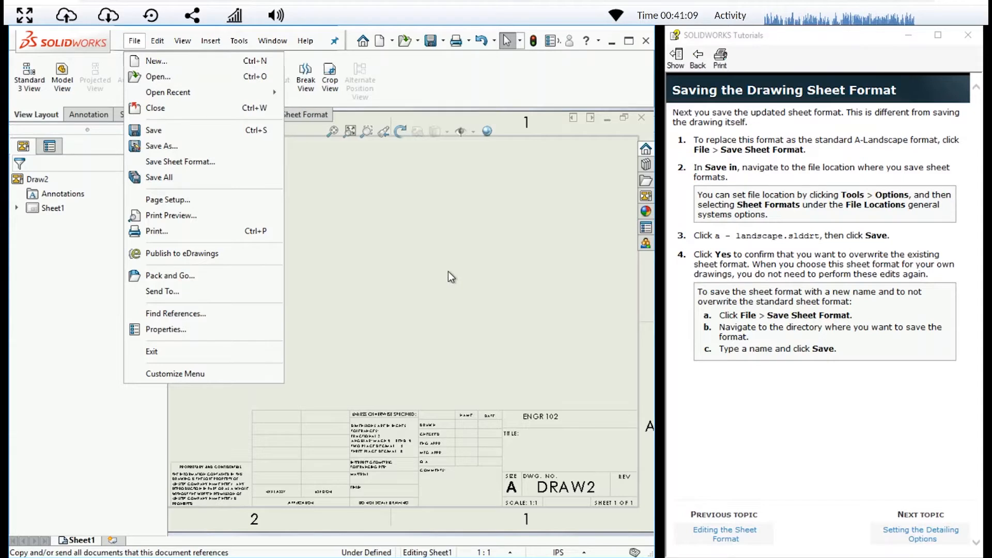
pyautogui.click(420, 206)
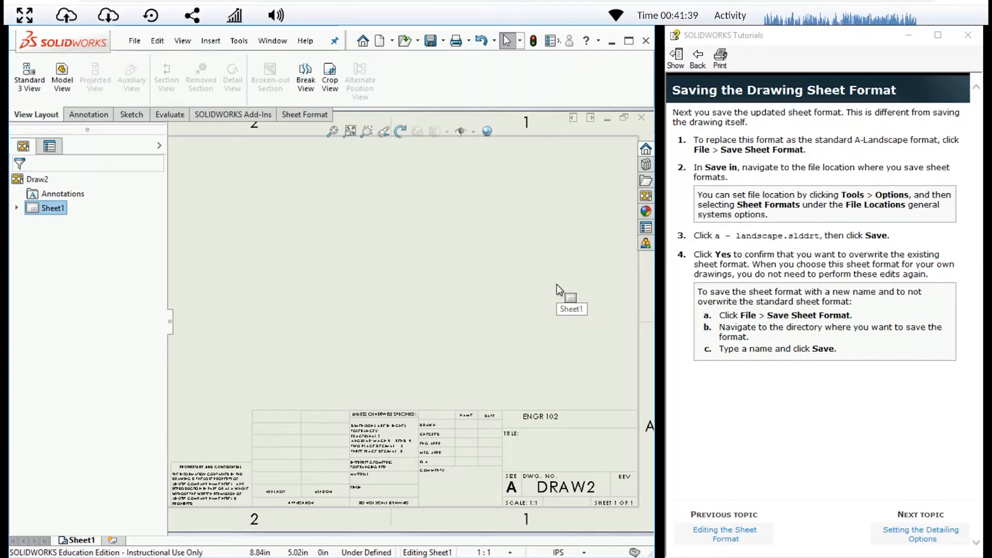
# Advance the tutorial to Setting the Detailing Options and open the drawing's document properties
pyautogui.click(925, 538)
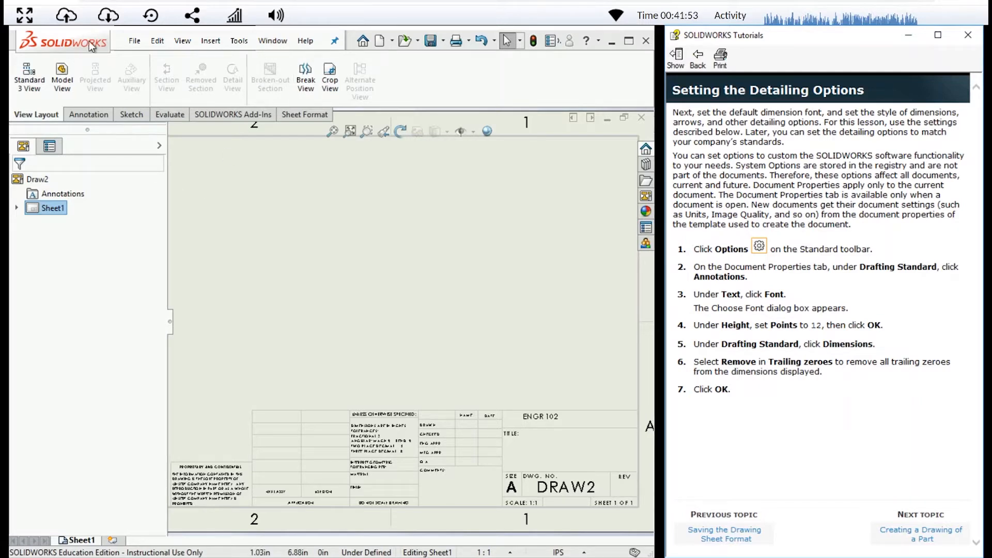
pyautogui.click(179, 225)
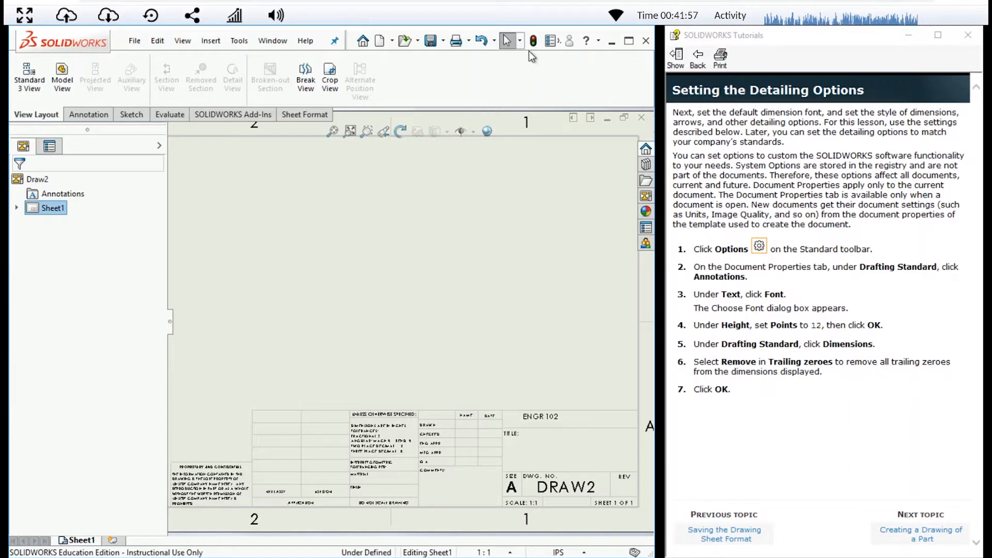
pyautogui.click(335, 42)
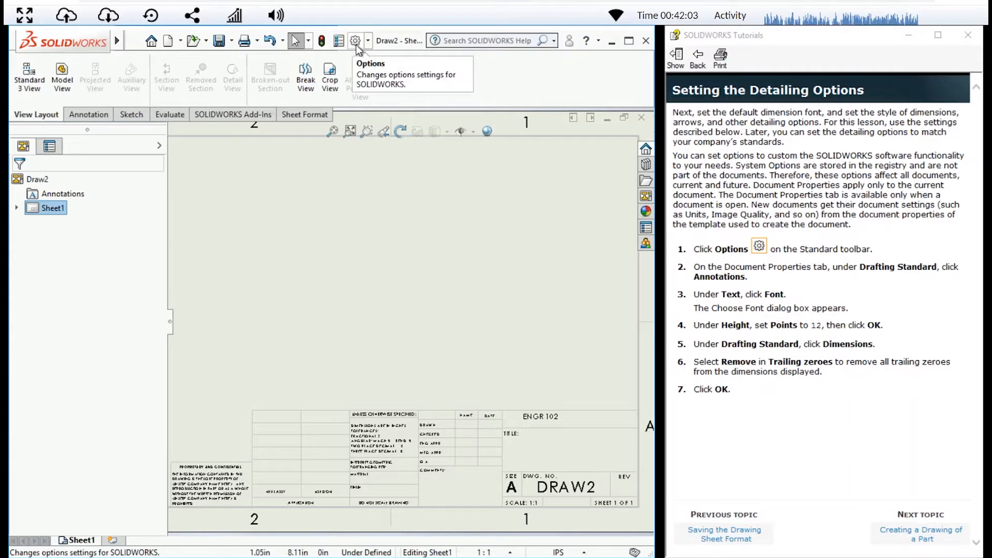
pyautogui.click(355, 44)
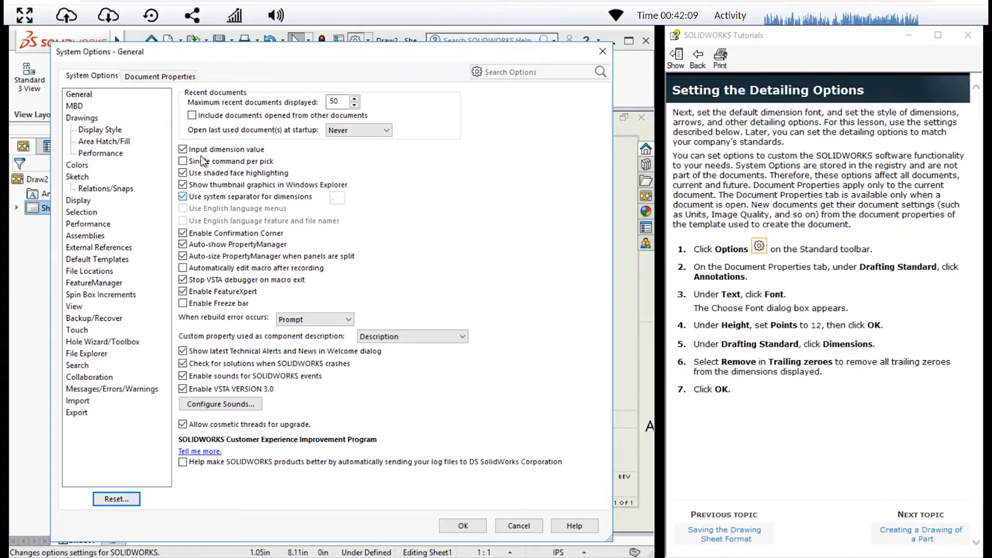
pyautogui.click(154, 78)
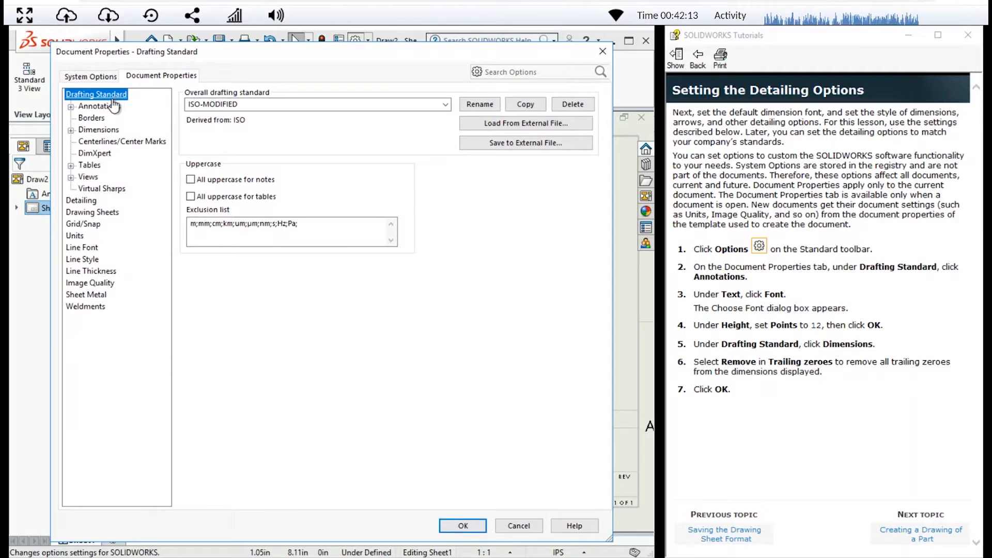
# Set the annotation font height to 12 points in the drafting standard
pyautogui.click(109, 107)
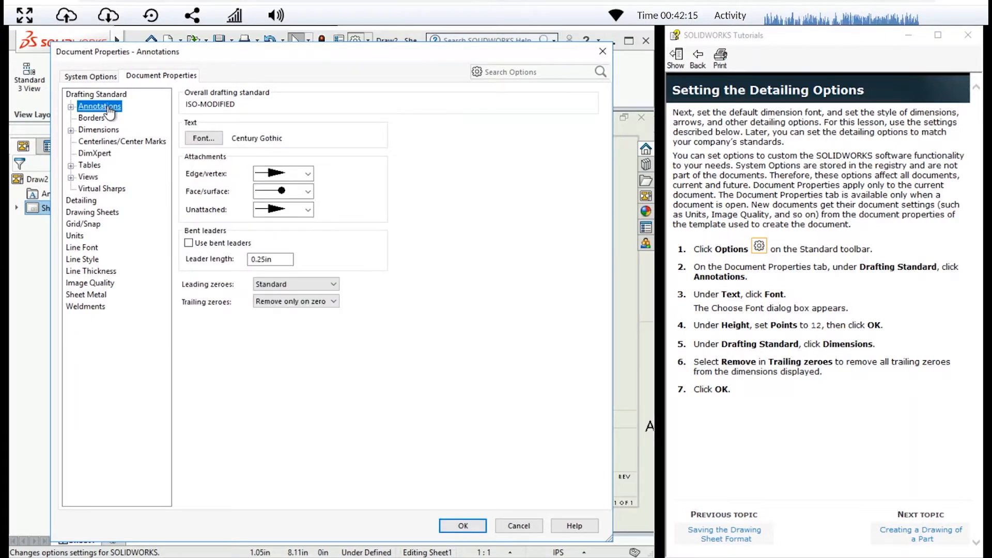
pyautogui.click(205, 140)
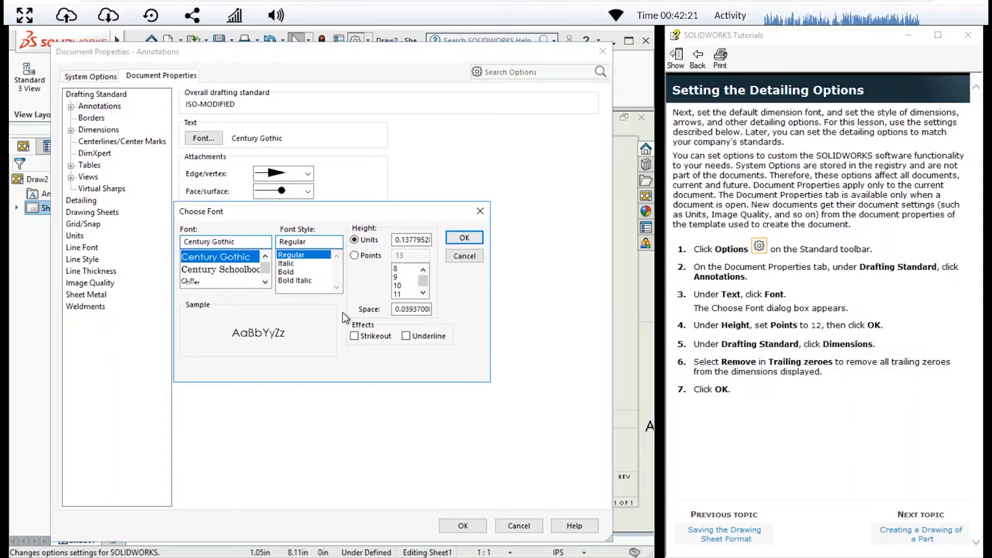
pyautogui.click(356, 255)
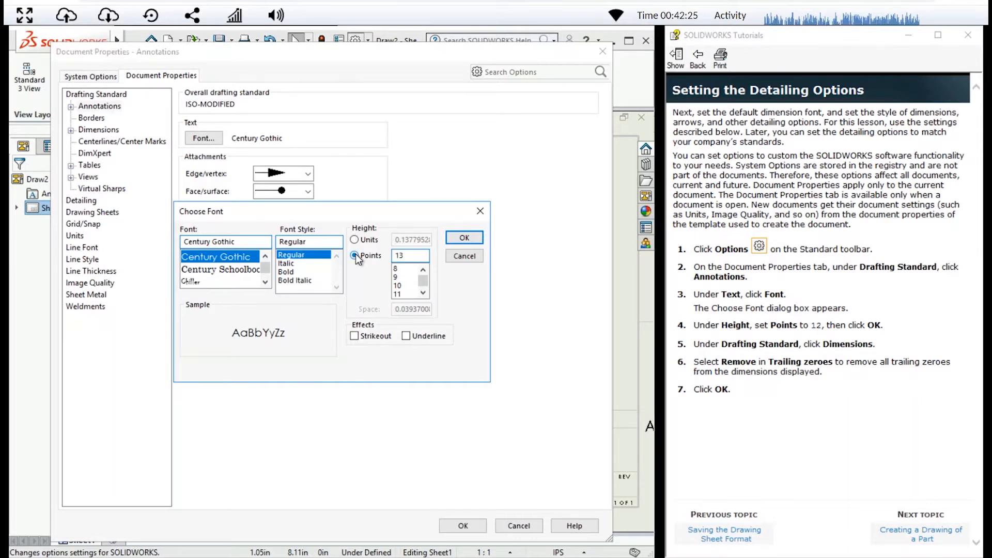
pyautogui.doubleClick(411, 256)
pyautogui.write('112')
pyautogui.press('BackSpace')
pyautogui.press('BackSpace')
pyautogui.write('2')
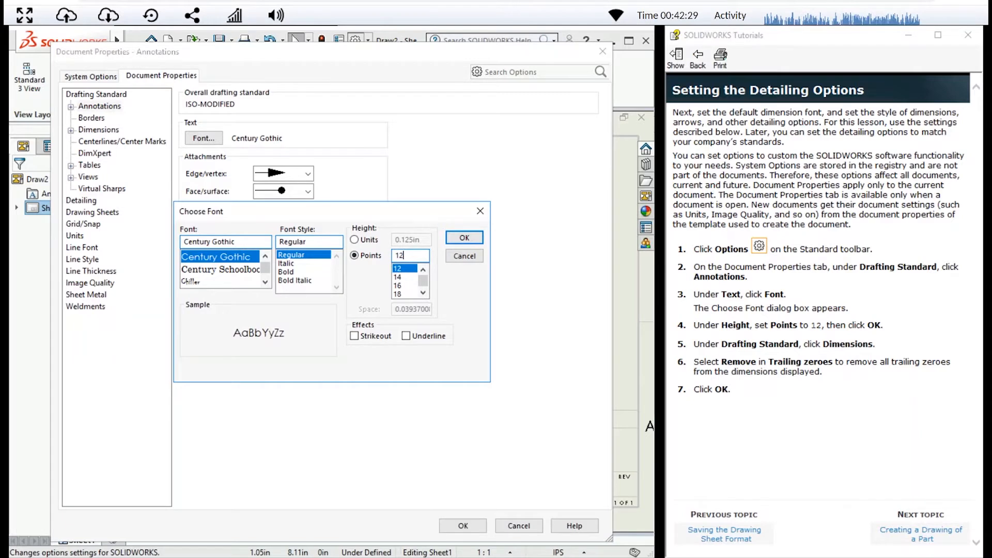
pyautogui.click(465, 242)
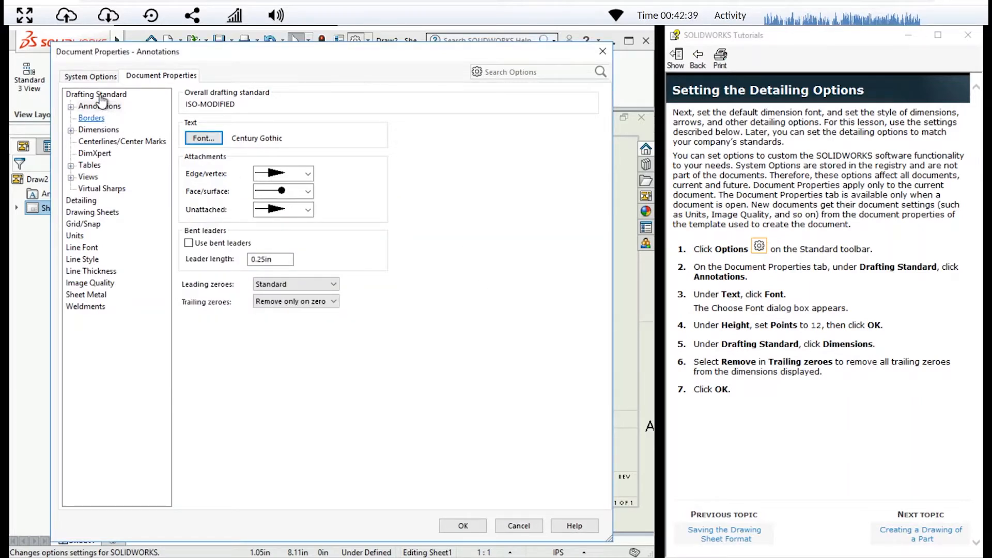
# Set trailing zeroes for dimensions to Remove in the drafting standard and accept the document properties
pyautogui.click(106, 134)
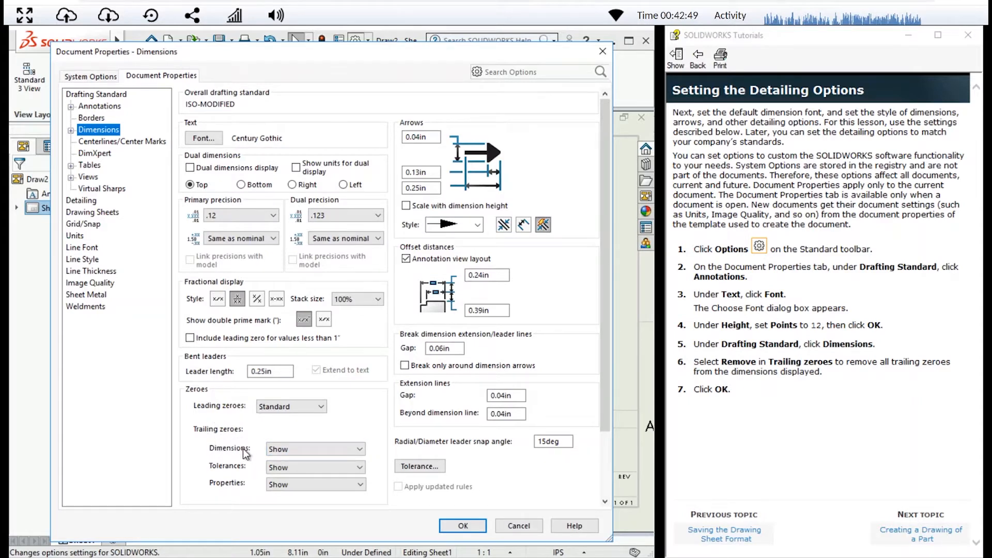
pyautogui.click(309, 449)
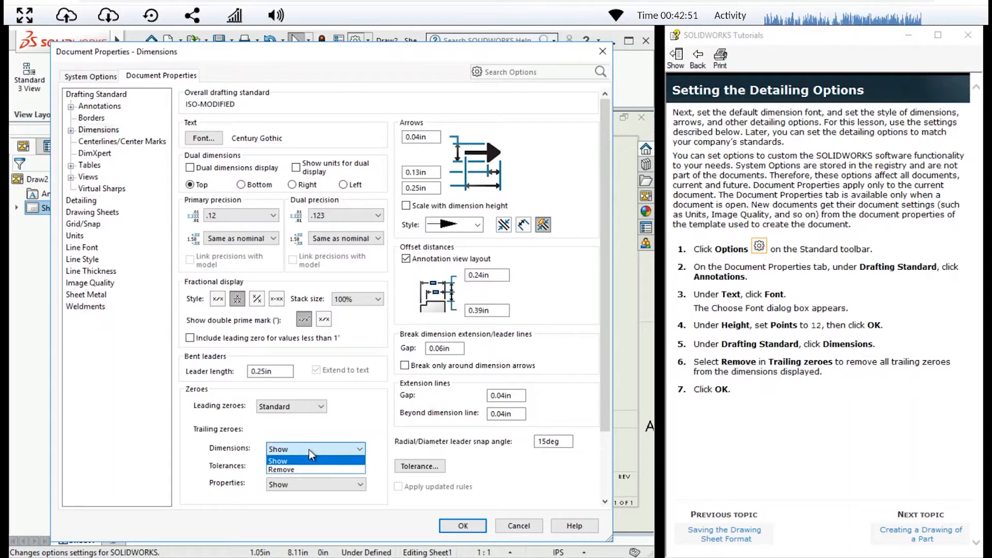
pyautogui.click(300, 472)
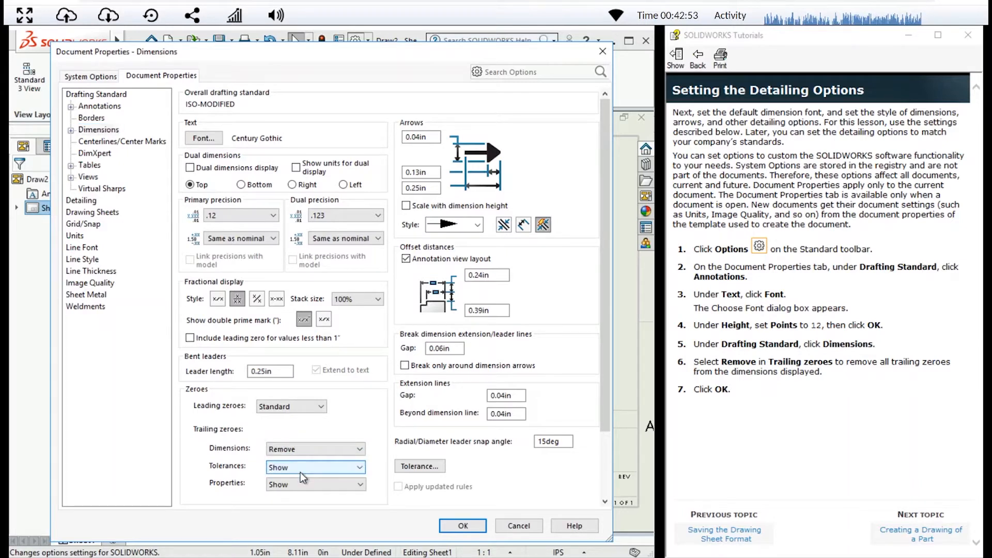
pyautogui.click(470, 529)
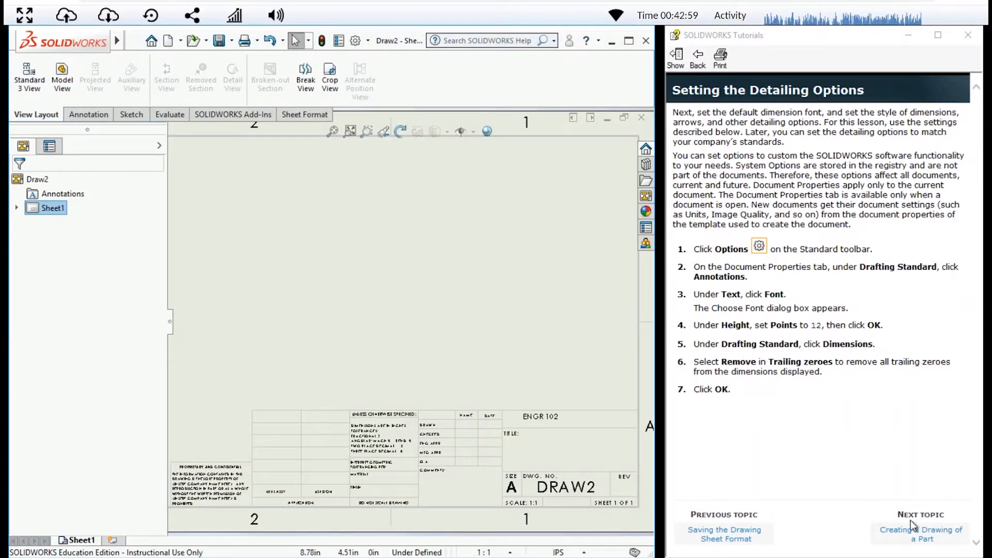
# Advance the tutorial to Creating a Drawing of a Part and open the Tutor1 part file from the Desktop
pyautogui.click(930, 536)
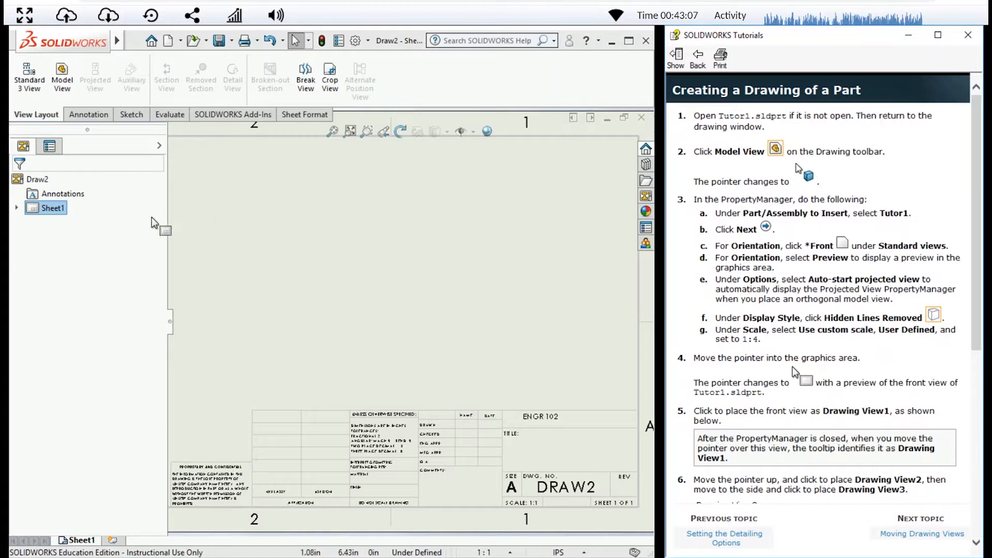
pyautogui.click(114, 279)
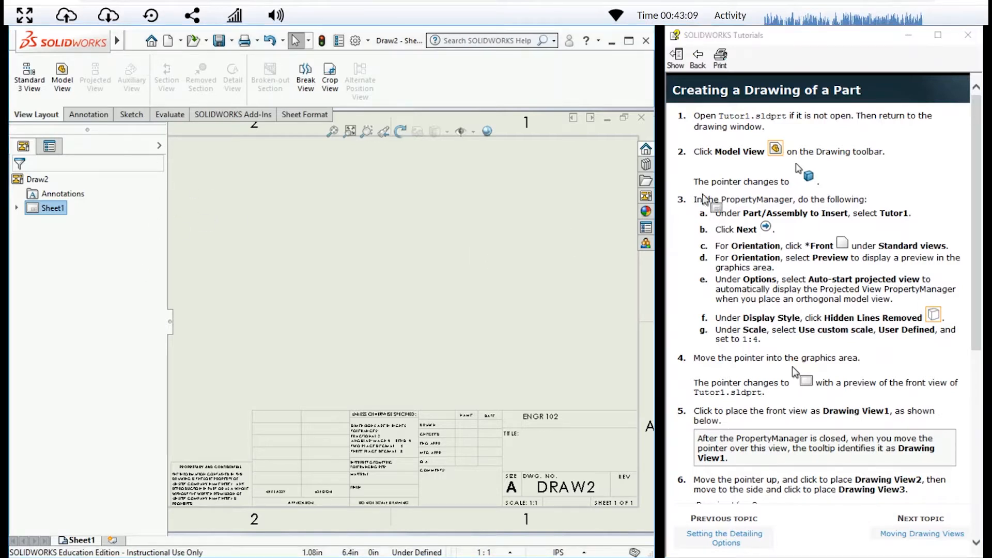
pyautogui.moveTo(67, 41)
pyautogui.click(133, 41)
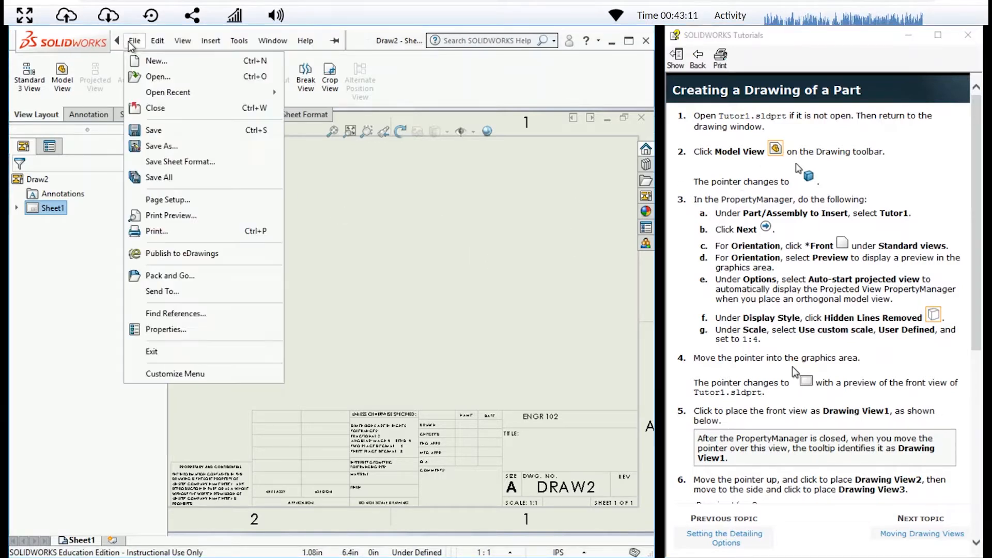
pyautogui.click(153, 76)
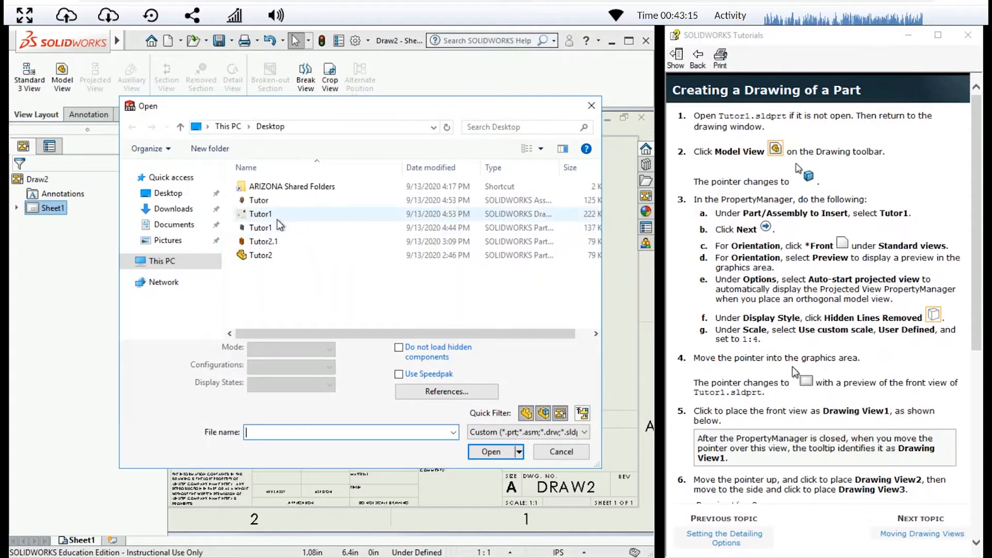
pyautogui.click(277, 231)
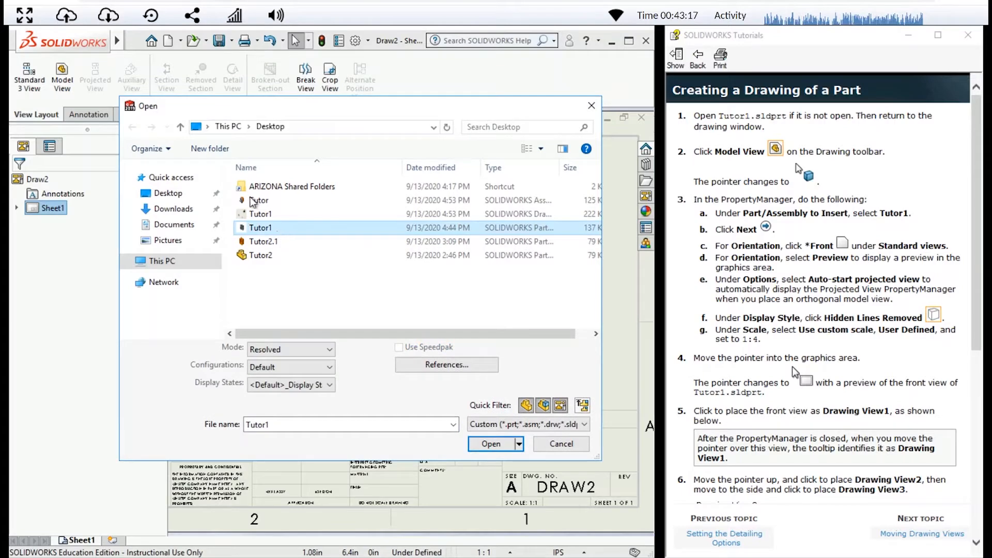
pyautogui.click(489, 445)
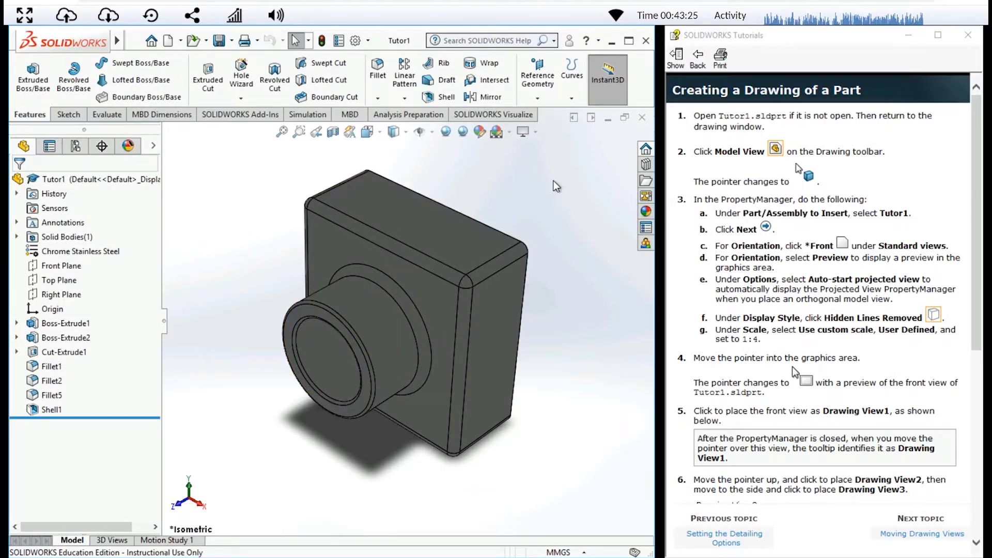
# Return to the Draw2 drawing and start a Model View of Tutor1 in the Front orientation
pyautogui.click(575, 119)
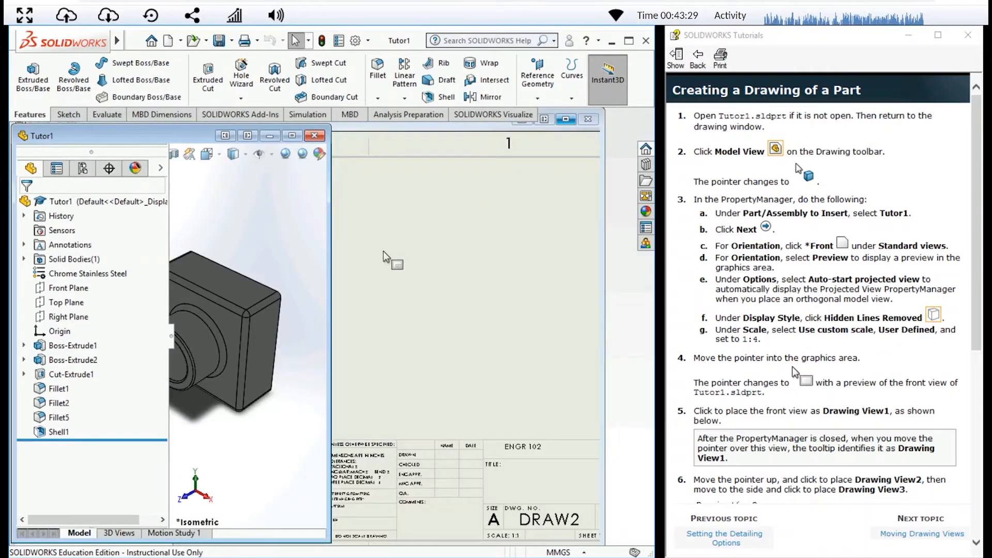
pyautogui.click(461, 133)
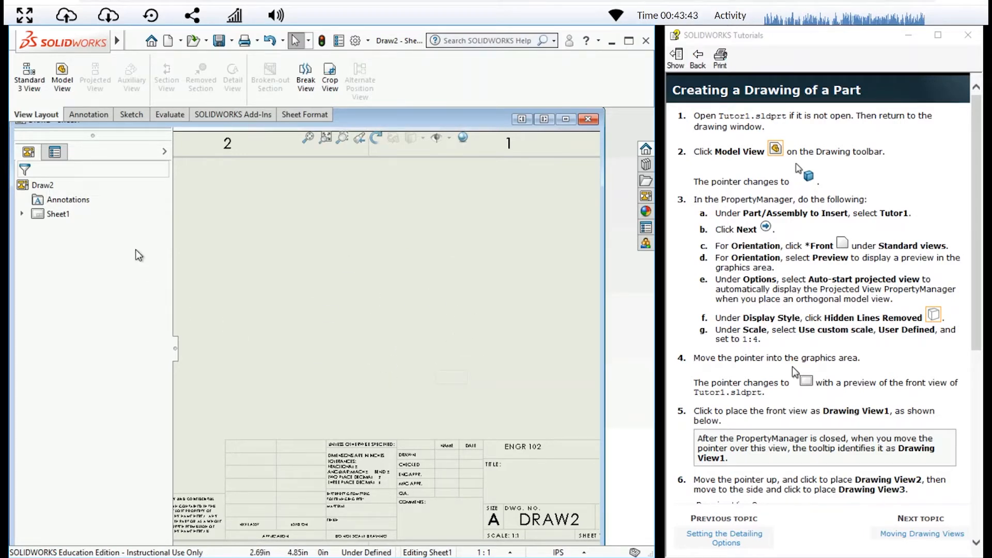
pyautogui.click(62, 74)
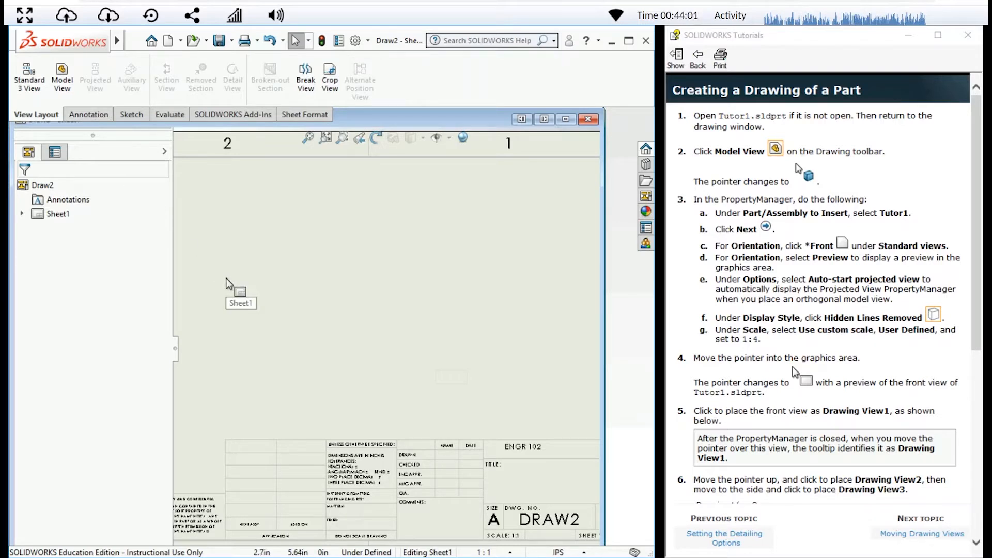
pyautogui.click(73, 70)
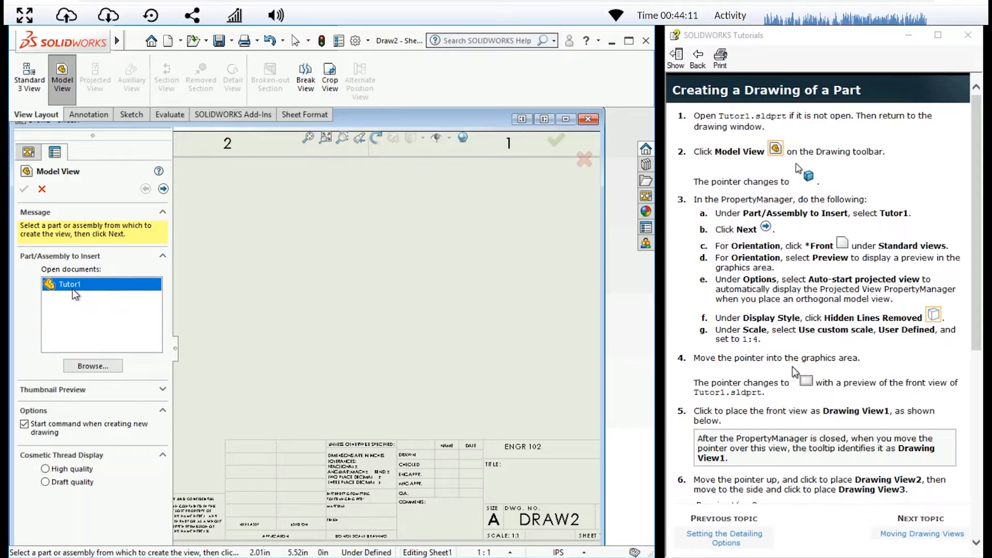
pyautogui.click(165, 190)
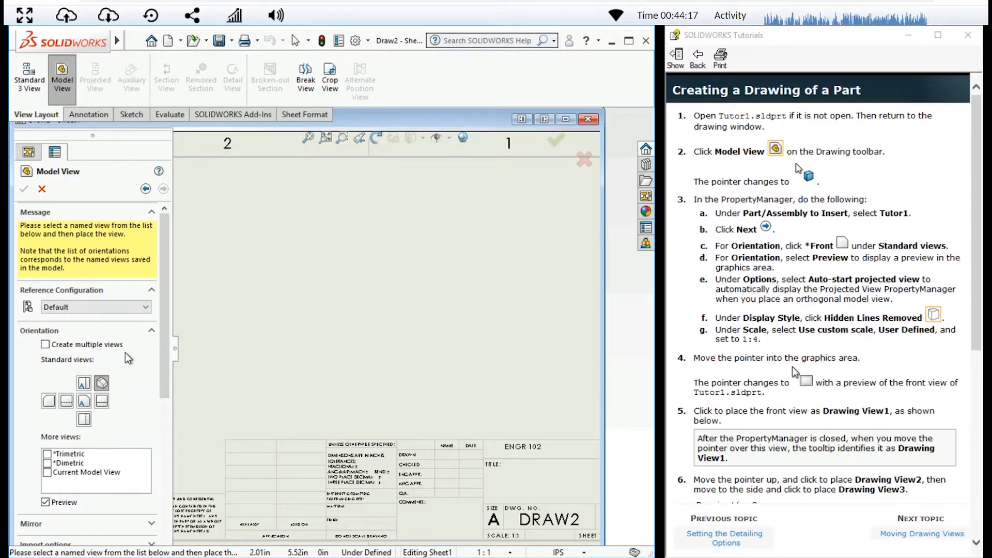
pyautogui.moveTo(162, 355)
pyautogui.mouseDown()
pyautogui.moveTo(156, 420)
pyautogui.moveTo(162, 351)
pyautogui.mouseUp()
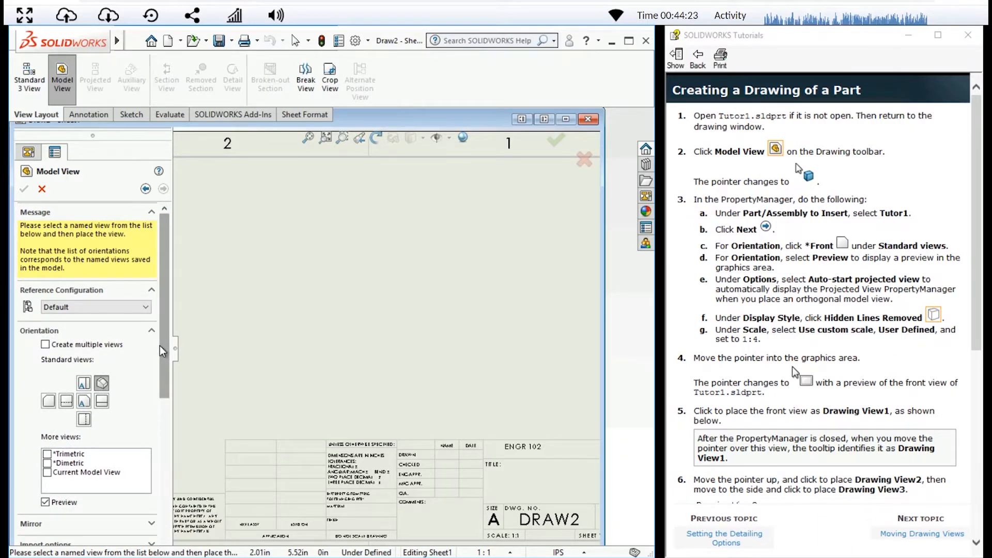
pyautogui.click(84, 402)
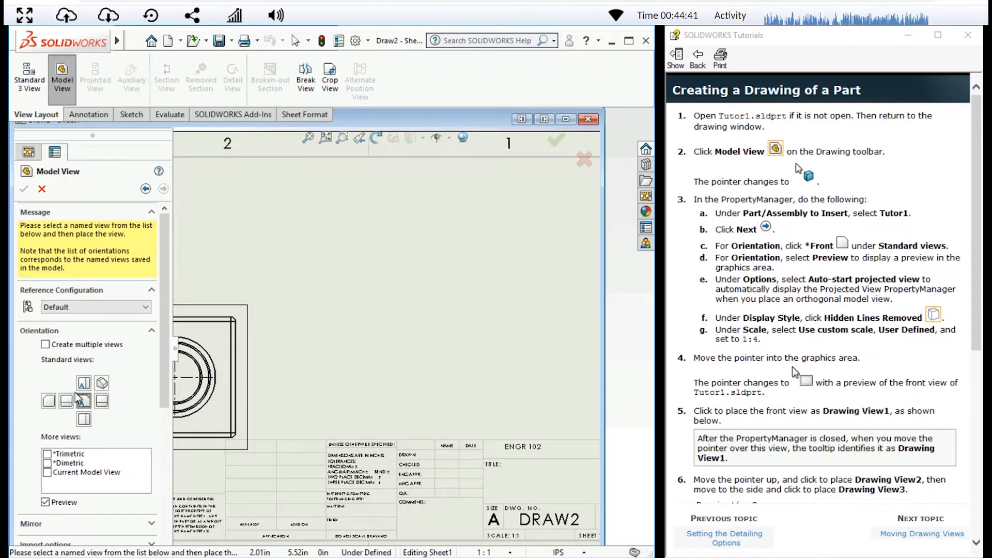
# Set the model view's display style to Hidden Lines Removed and its custom scale to User Defined 1:4
pyautogui.scroll(-3, 77, 399)
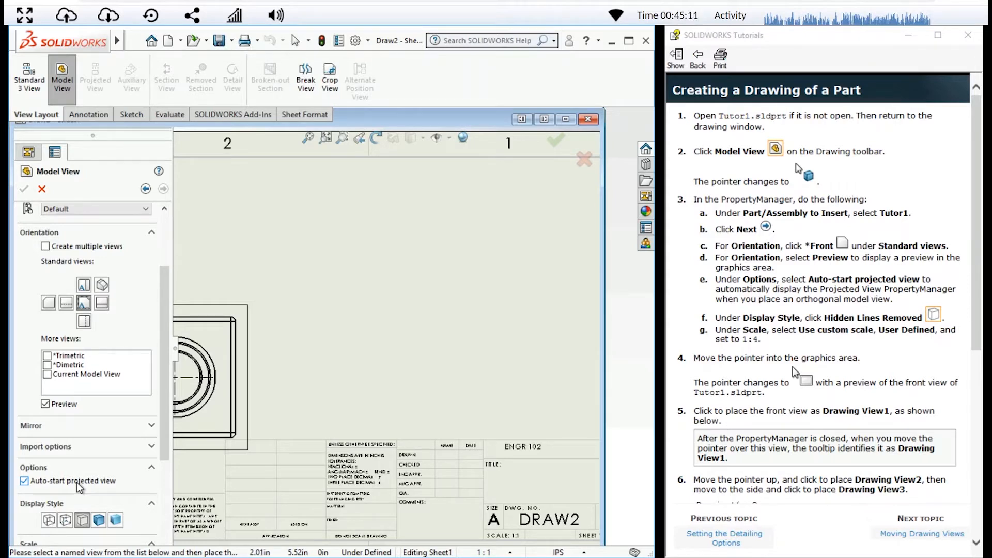
pyautogui.scroll(-5, 79, 487)
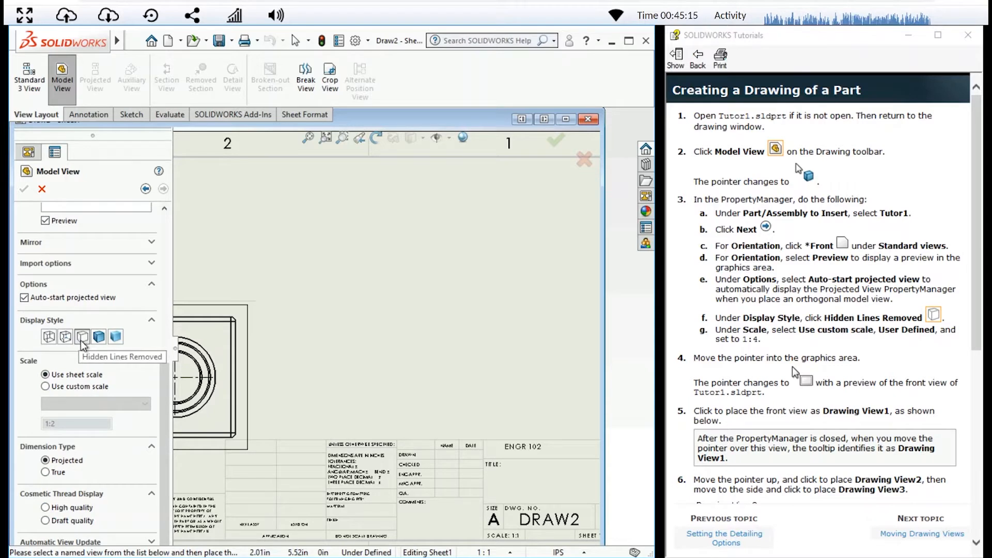
pyautogui.click(82, 338)
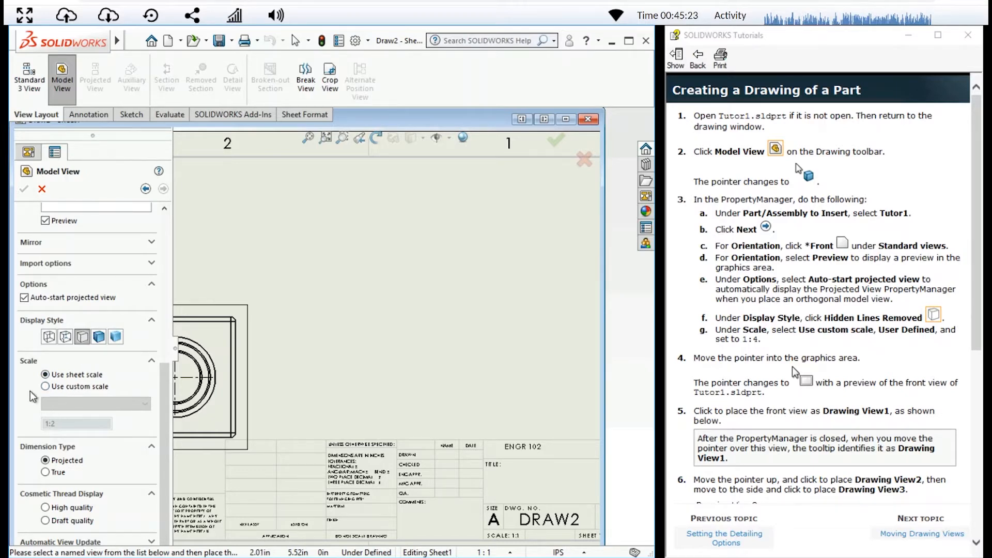
pyautogui.click(45, 386)
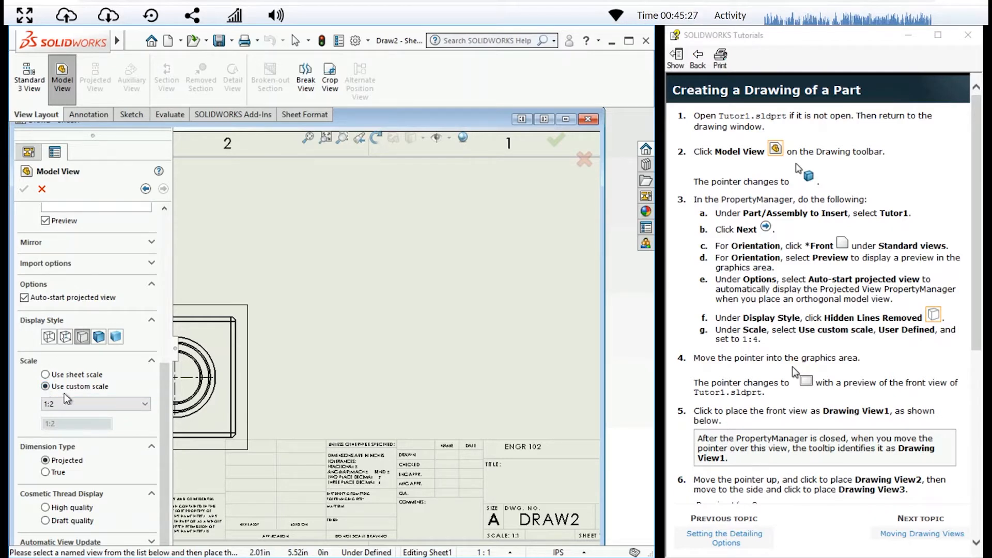
pyautogui.click(140, 407)
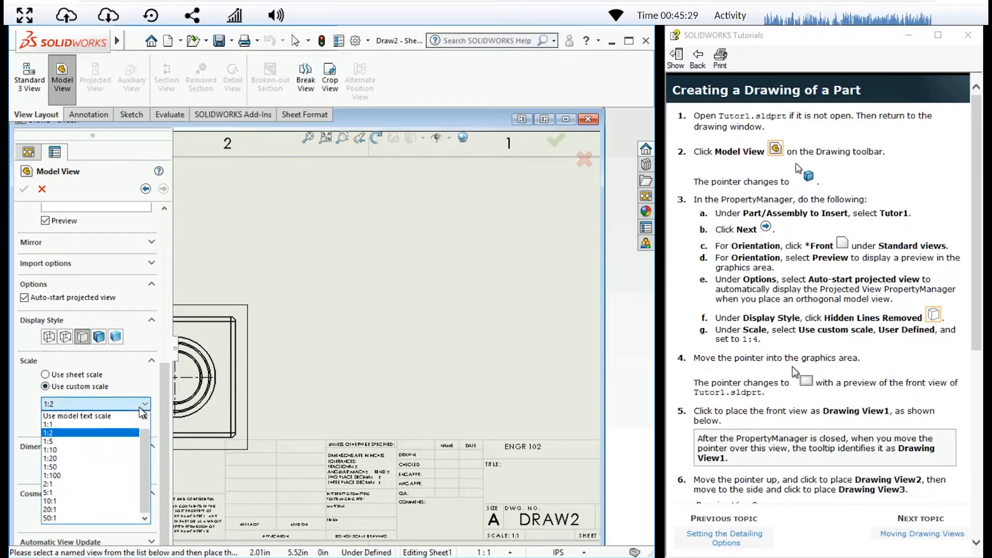
pyautogui.scroll(1, 115, 431)
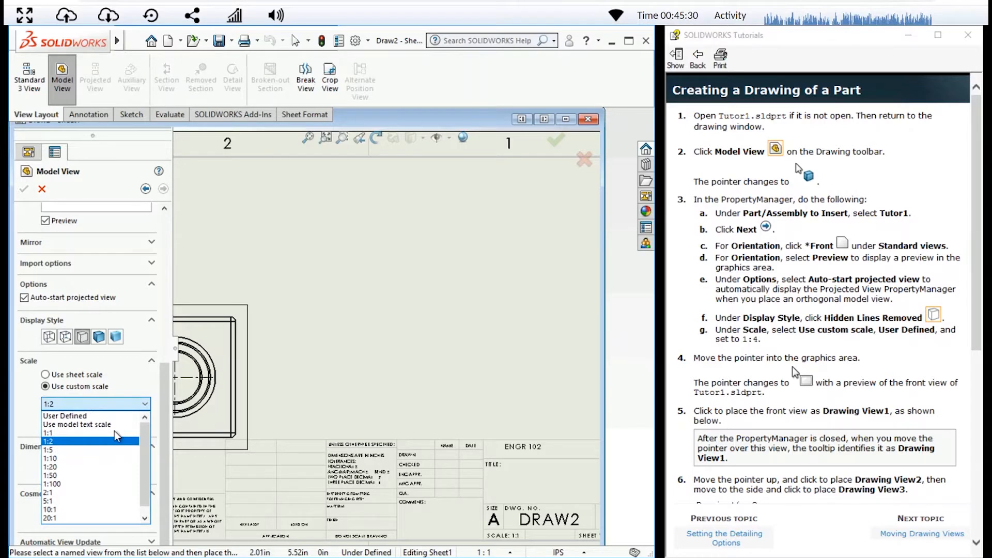
pyautogui.click(83, 416)
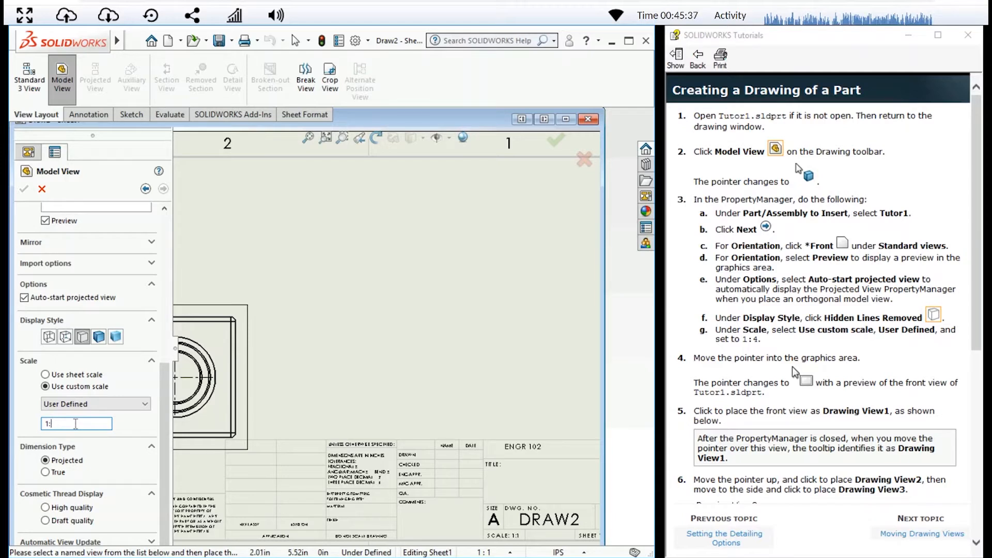
pyautogui.write('4')
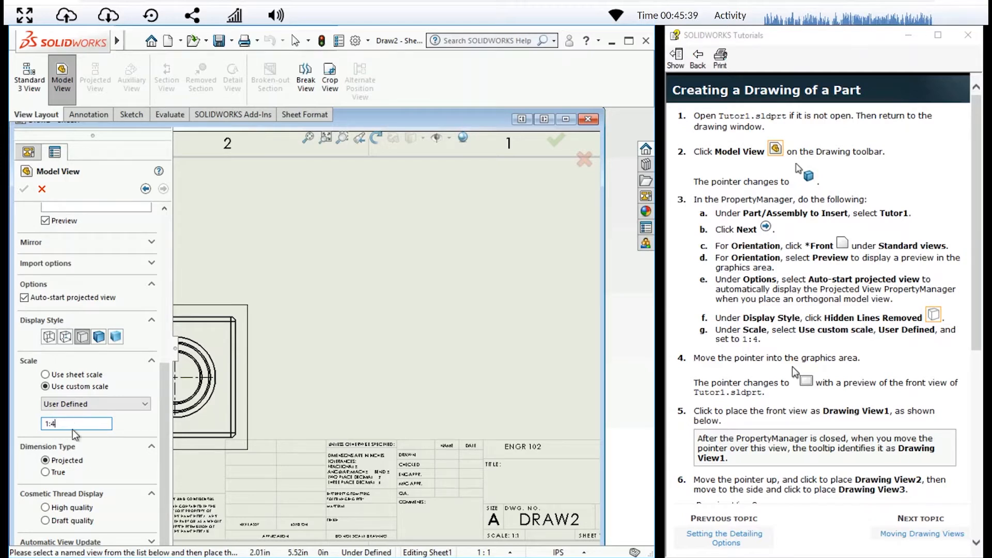
pyautogui.click(132, 375)
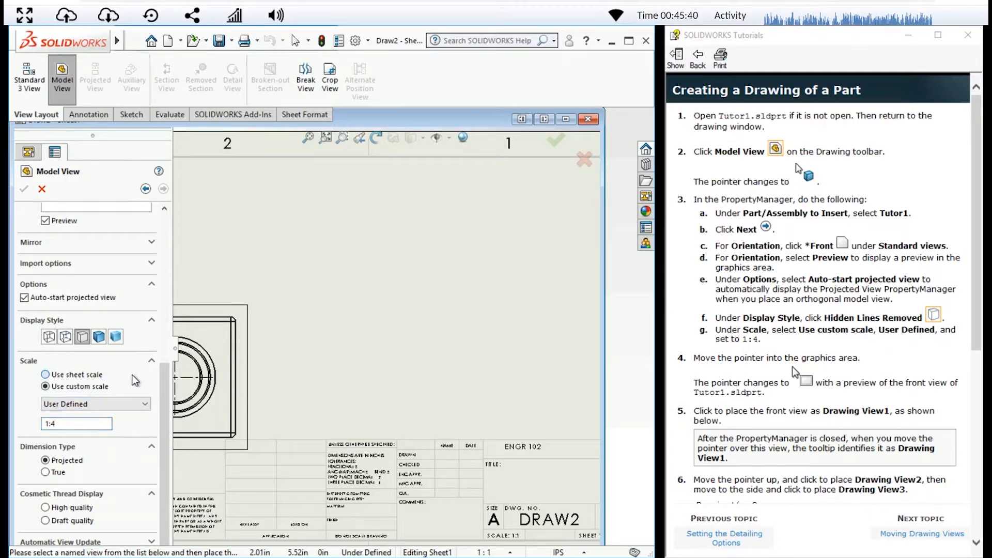
pyautogui.click(93, 389)
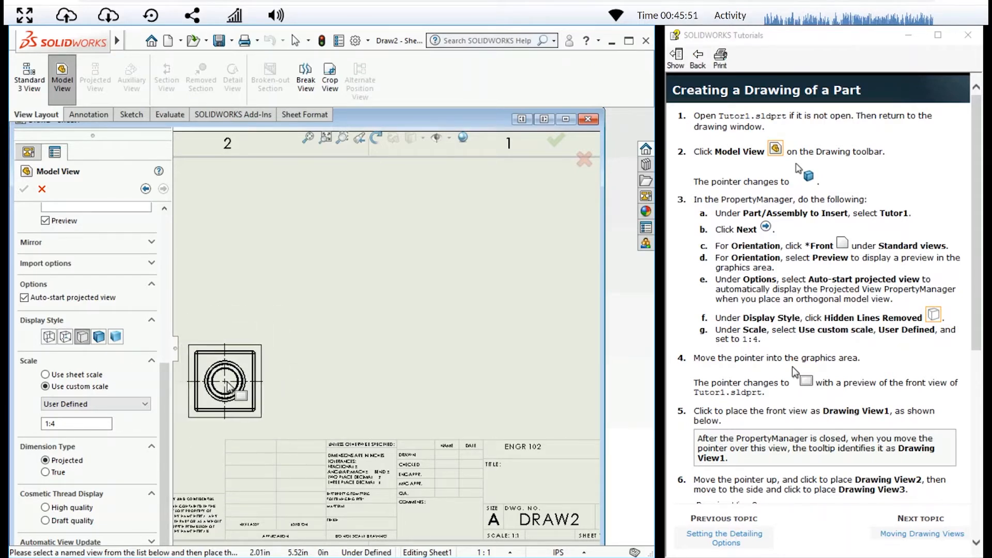
# Place the front view above the title block, then project a top view above it and a right view beside it
pyautogui.click(226, 383)
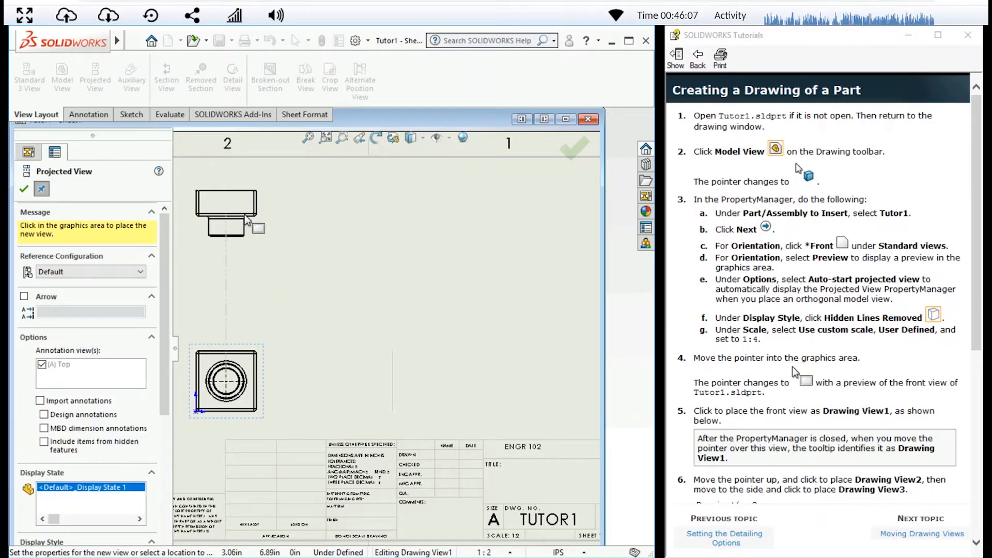
pyautogui.click(248, 220)
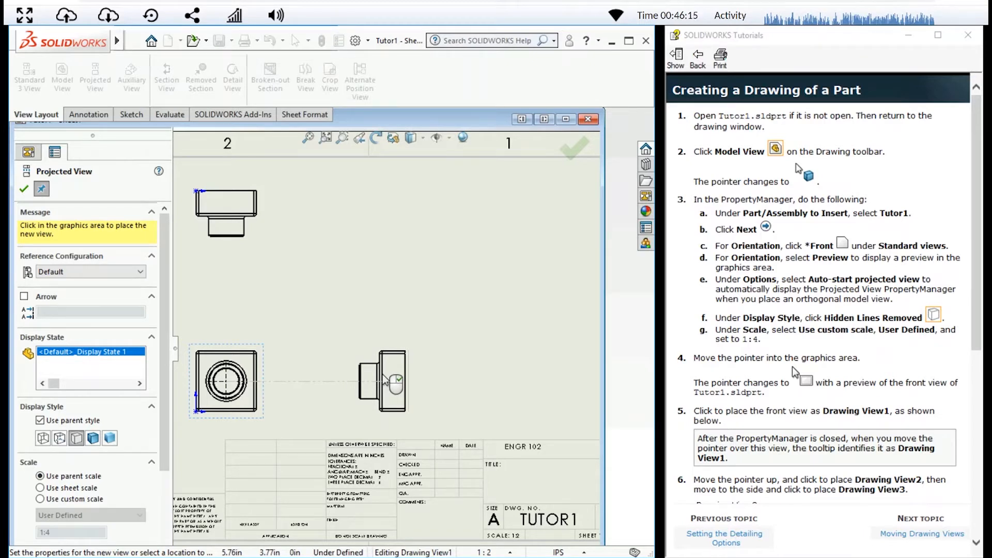
pyautogui.click(385, 378)
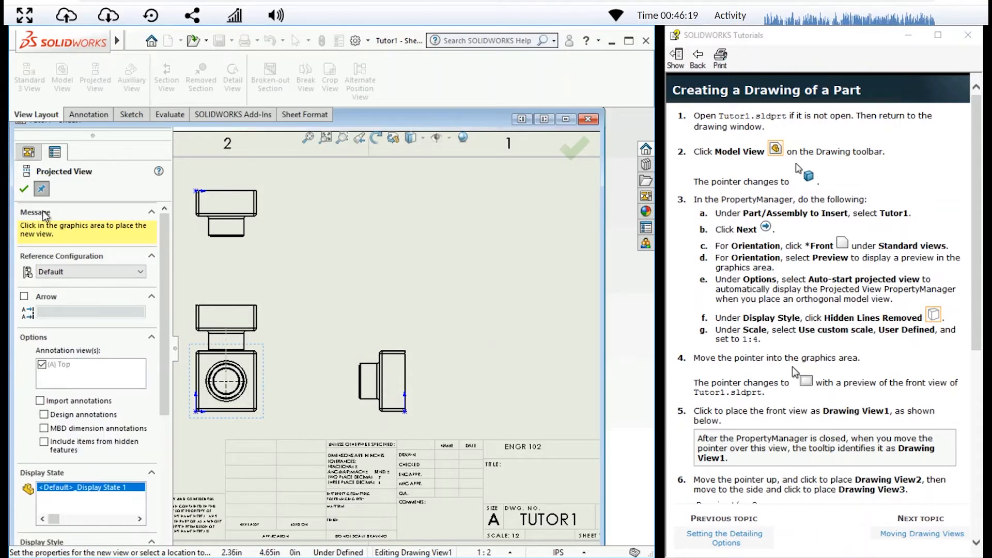
pyautogui.click(25, 189)
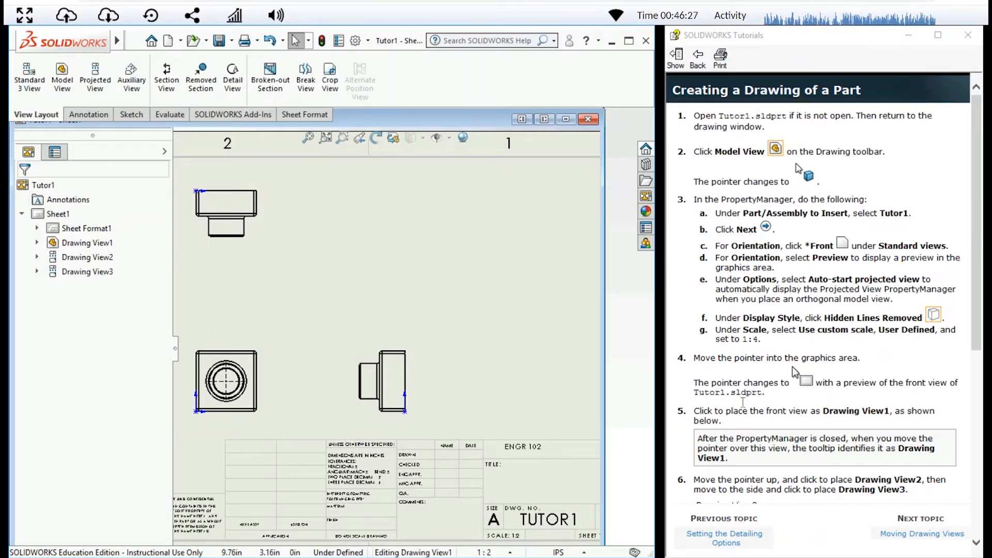
# Check the tutorial's view layout, then move the top view closer to the front view and shift the front view up and right
pyautogui.scroll(-2, 742, 401)
pyautogui.scroll(-7, 742, 402)
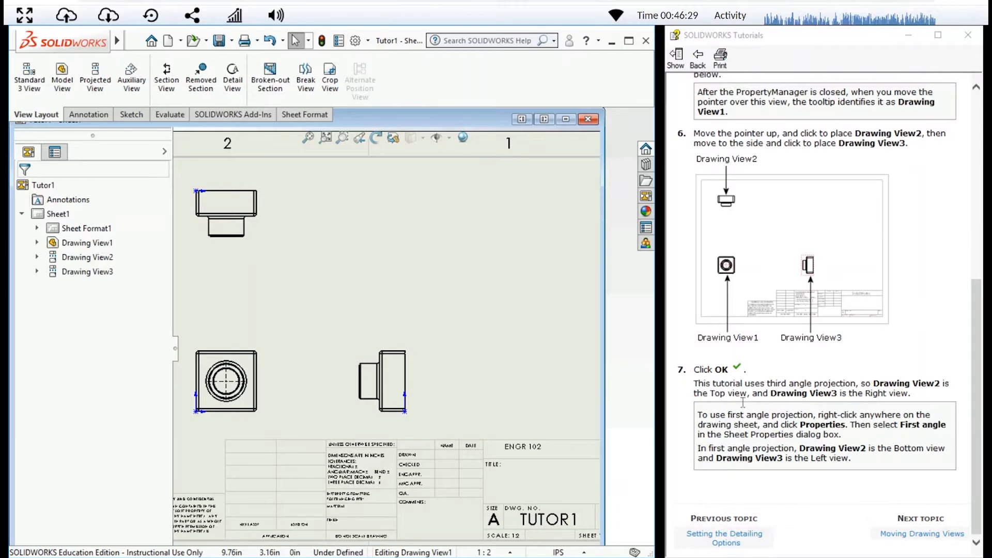
pyautogui.scroll(4, 742, 402)
pyautogui.scroll(-4, 742, 402)
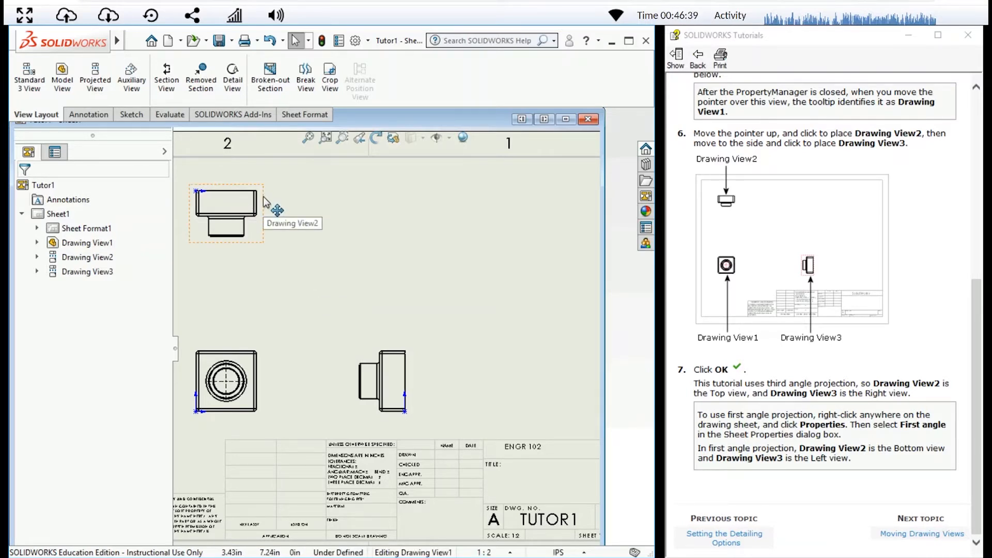
pyautogui.moveTo(264, 202)
pyautogui.mouseDown()
pyautogui.moveTo(262, 291)
pyautogui.moveTo(315, 237)
pyautogui.mouseUp()
pyautogui.moveTo(337, 195)
pyautogui.mouseDown()
pyautogui.moveTo(276, 263)
pyautogui.moveTo(255, 222)
pyautogui.moveTo(265, 277)
pyautogui.moveTo(253, 325)
pyautogui.moveTo(224, 223)
pyautogui.mouseUp()
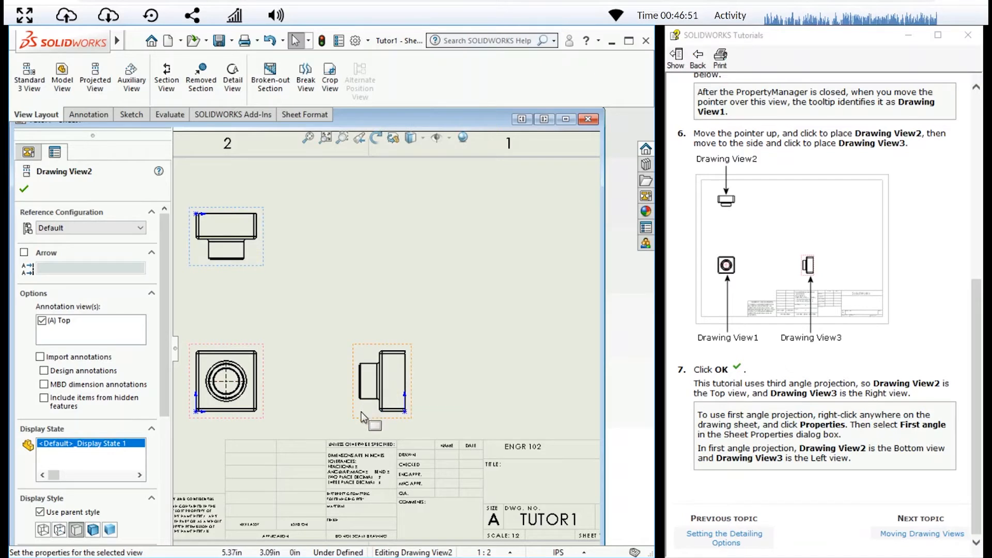
pyautogui.moveTo(363, 415)
pyautogui.mouseDown()
pyautogui.moveTo(344, 415)
pyautogui.moveTo(405, 413)
pyautogui.mouseUp()
pyautogui.moveTo(264, 428)
pyautogui.mouseDown()
pyautogui.moveTo(284, 393)
pyautogui.moveTo(307, 385)
pyautogui.moveTo(291, 353)
pyautogui.moveTo(281, 370)
pyautogui.moveTo(295, 410)
pyautogui.moveTo(282, 405)
pyautogui.mouseUp()
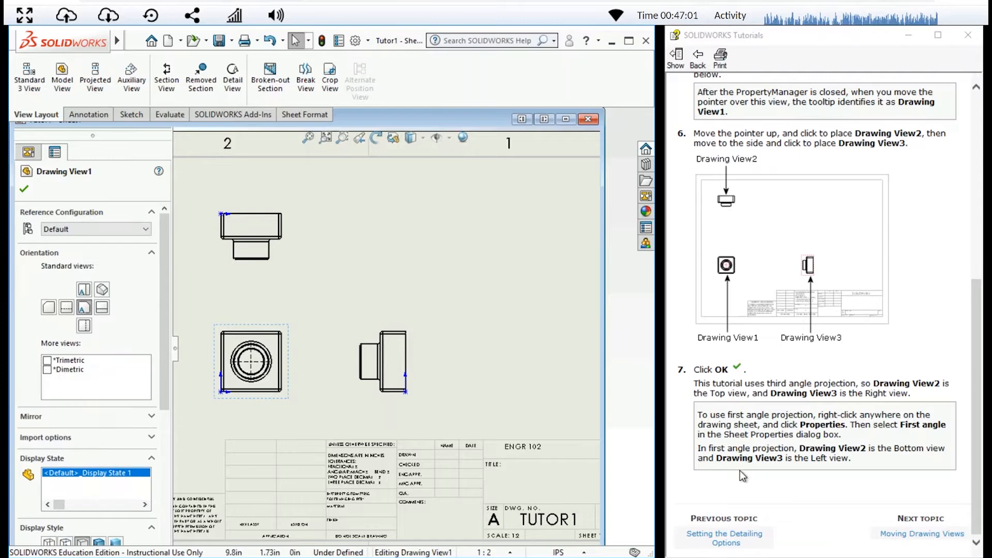
# Advance the tutorial to Adding Dimensions to a Drawing, then finish editing the front view's properties
pyautogui.click(910, 532)
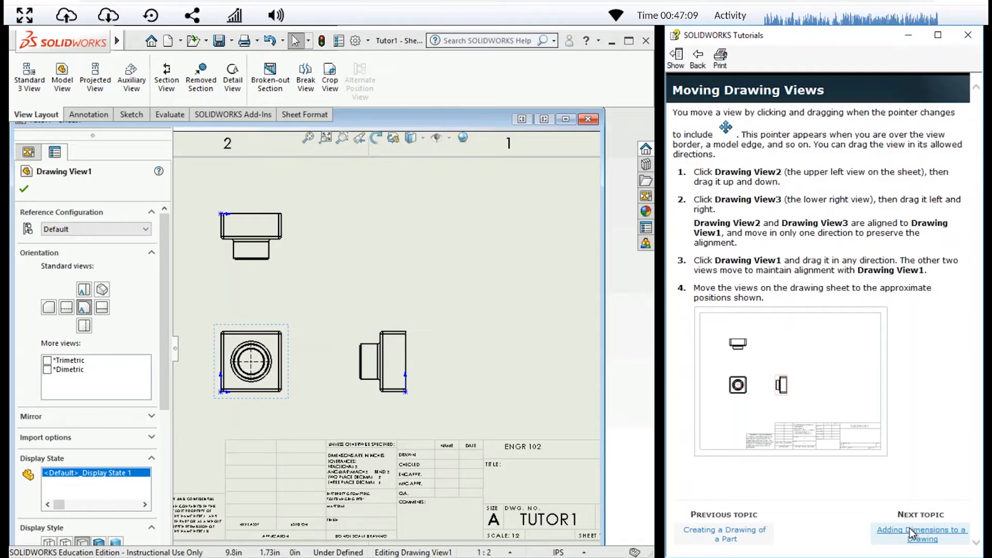
pyautogui.click(909, 533)
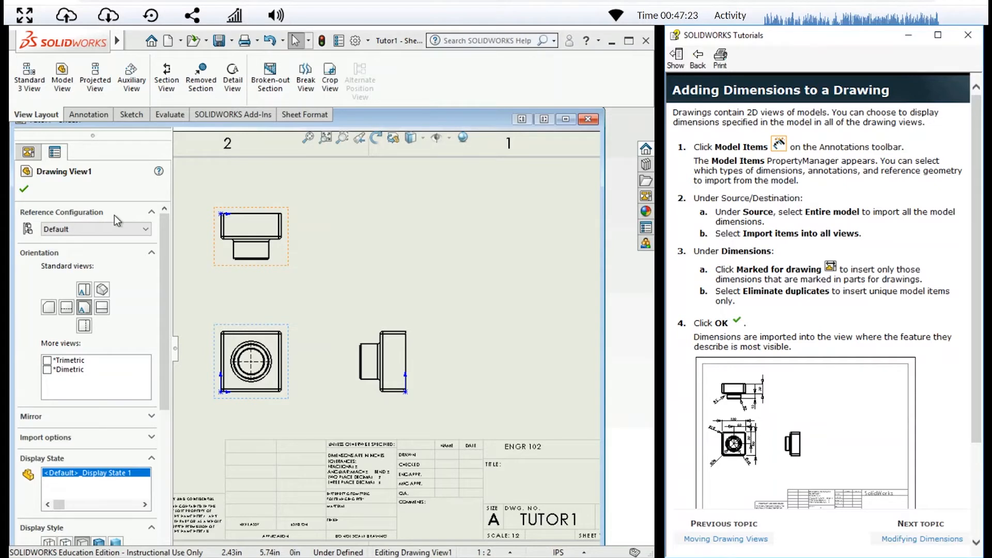
pyautogui.click(27, 190)
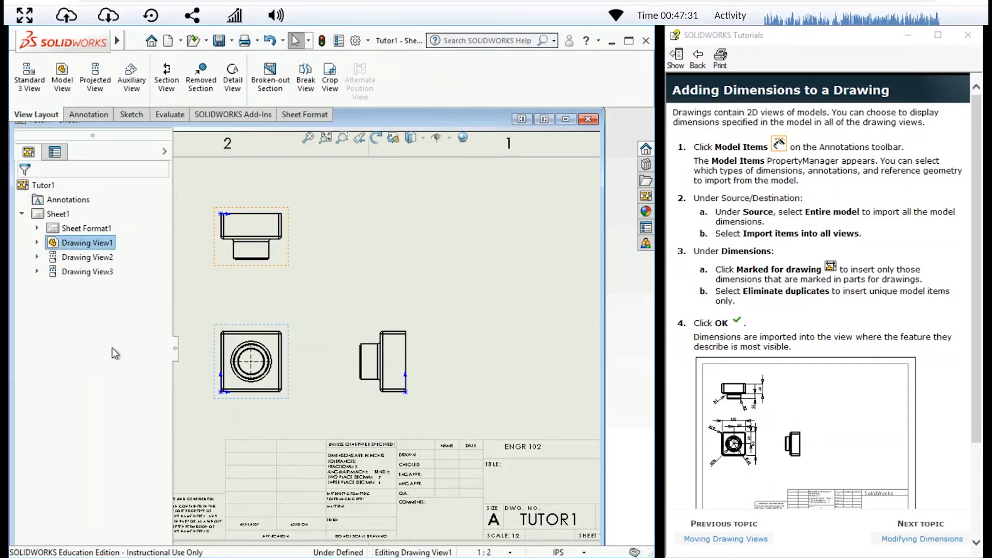
# Import the entire model's dimensions marked for drawing into all views with Model Items, keeping duplicates eliminated
pyautogui.click(75, 116)
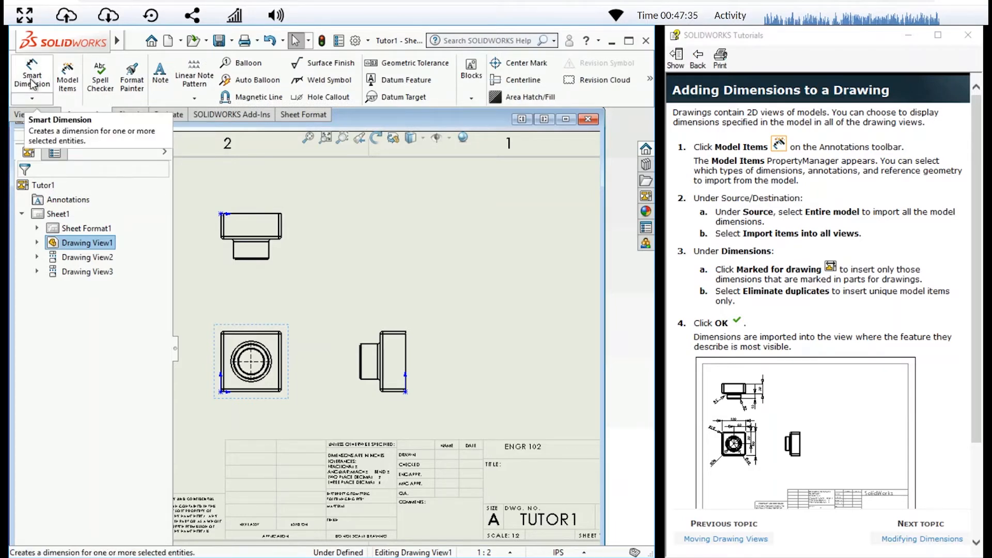
pyautogui.click(70, 95)
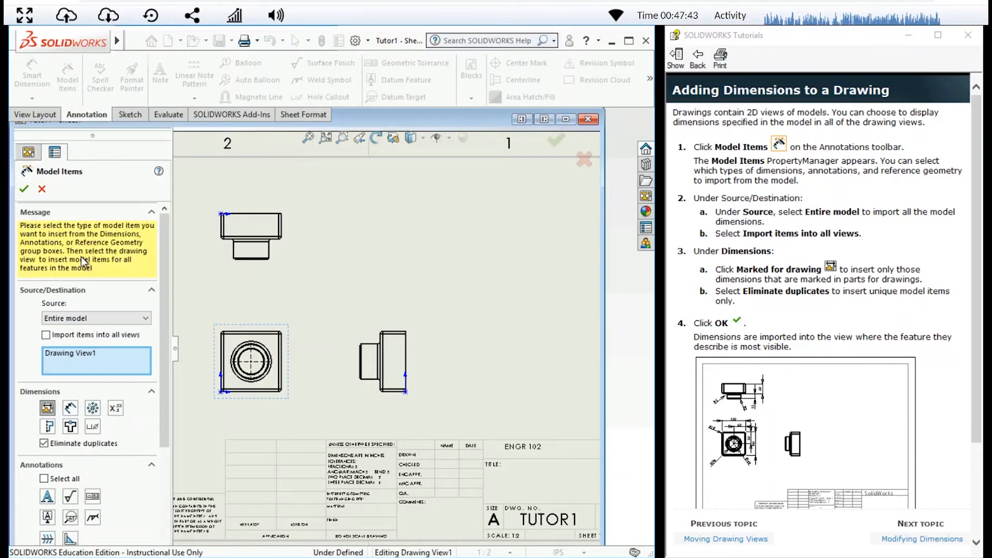
pyautogui.scroll(-3, 82, 256)
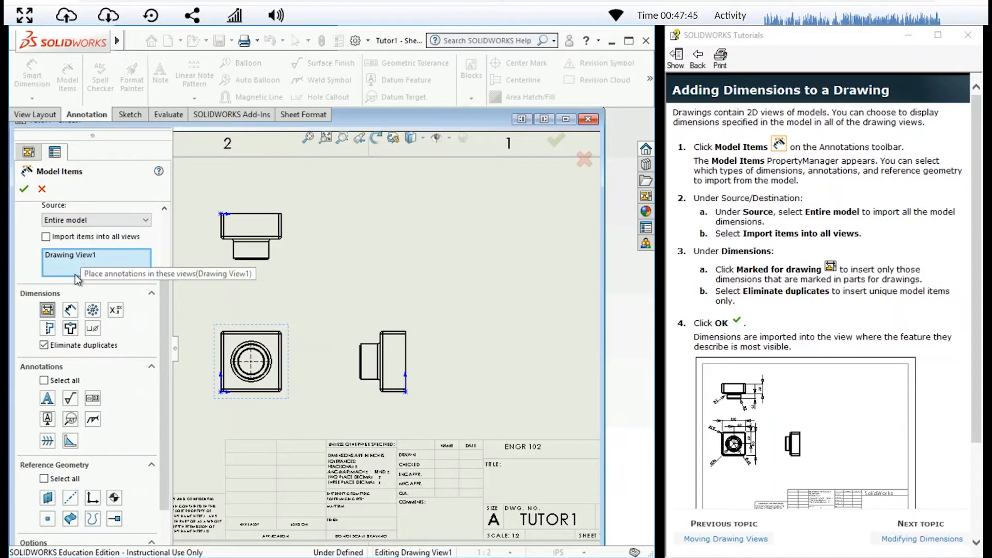
pyautogui.click(75, 221)
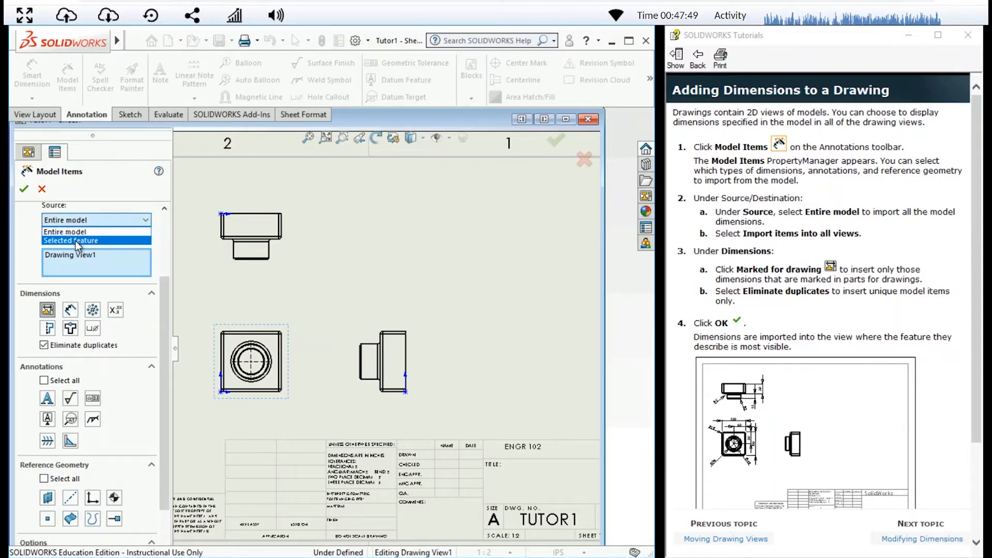
pyautogui.click(85, 233)
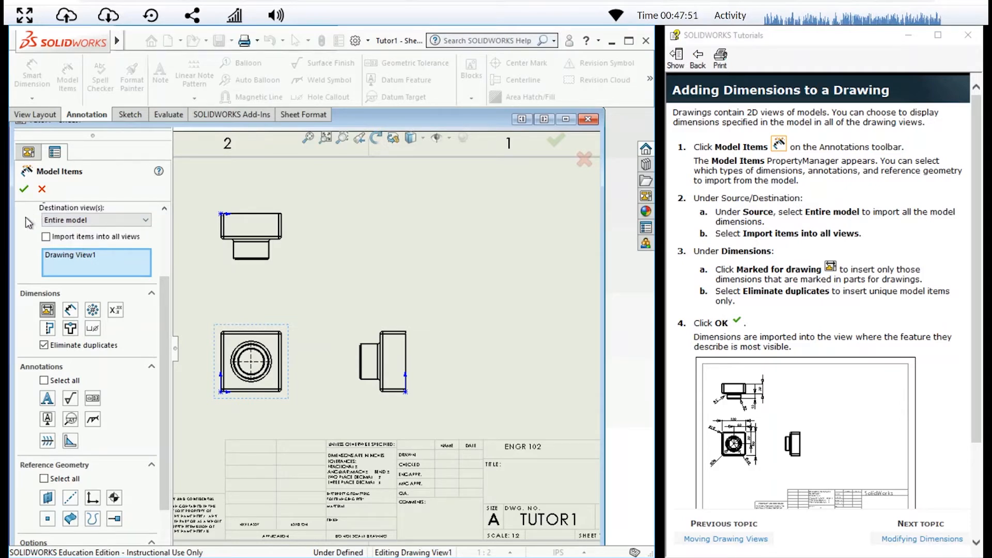
pyautogui.click(46, 237)
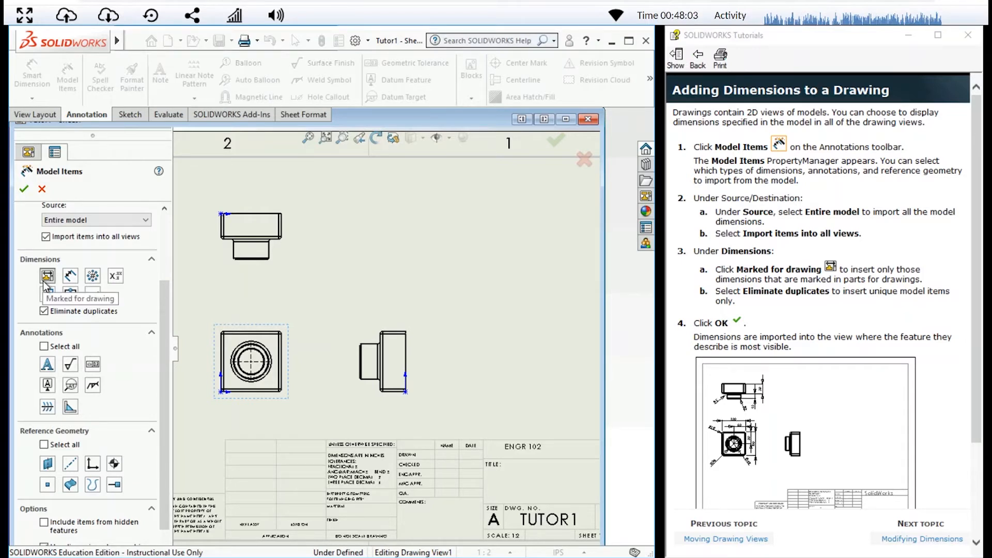
pyautogui.click(45, 280)
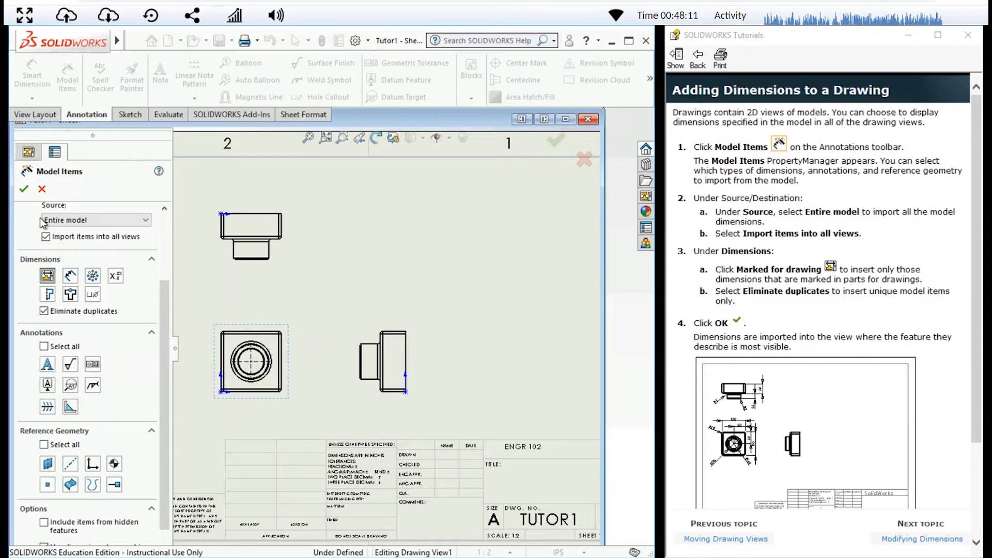
pyautogui.click(24, 188)
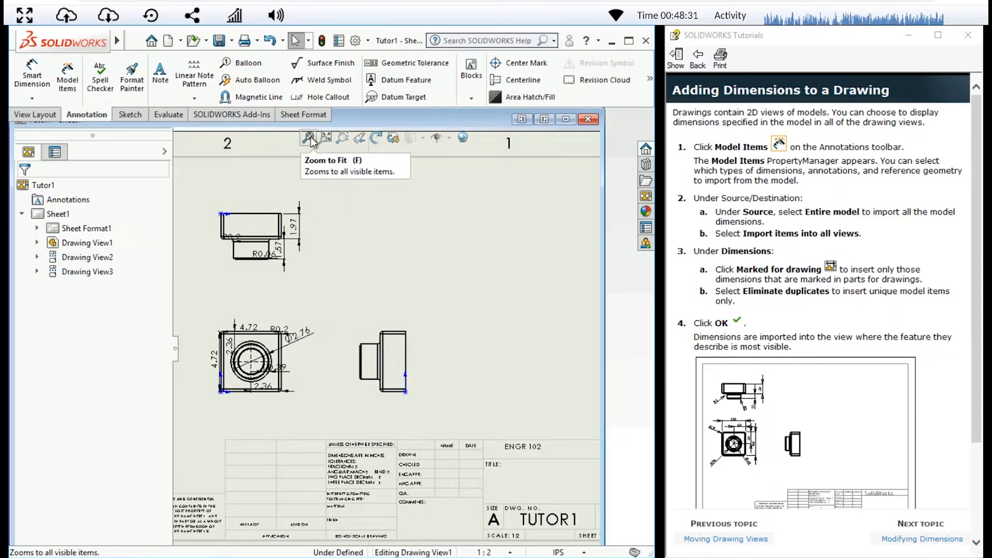
# Reposition the top view's R0.2 fillet dimension outside the part outline, below and to the left of the wide block
pyautogui.click(342, 138)
pyautogui.moveTo(197, 204); pyautogui.dragTo(329, 404)
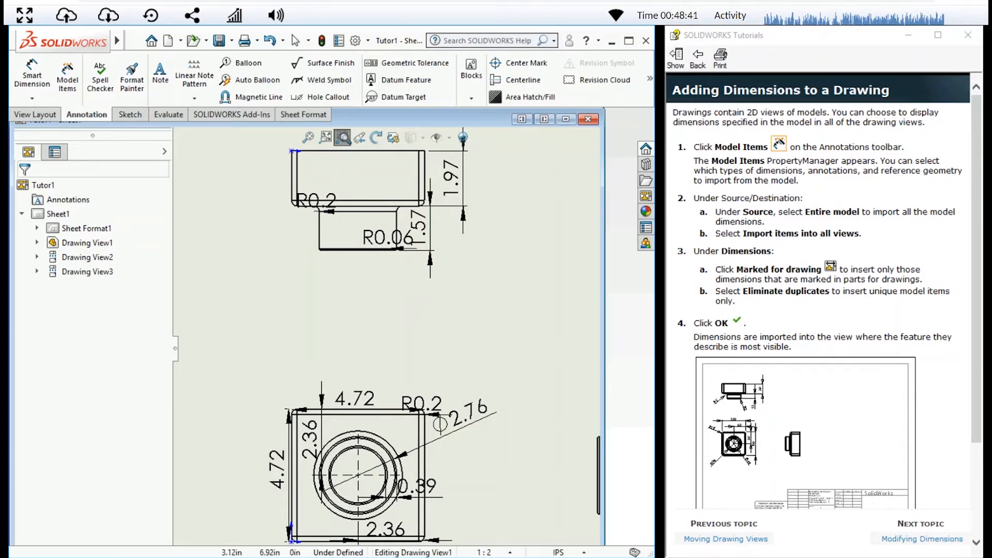
pyautogui.click(343, 138)
pyautogui.moveTo(325, 209); pyautogui.dragTo(260, 244)
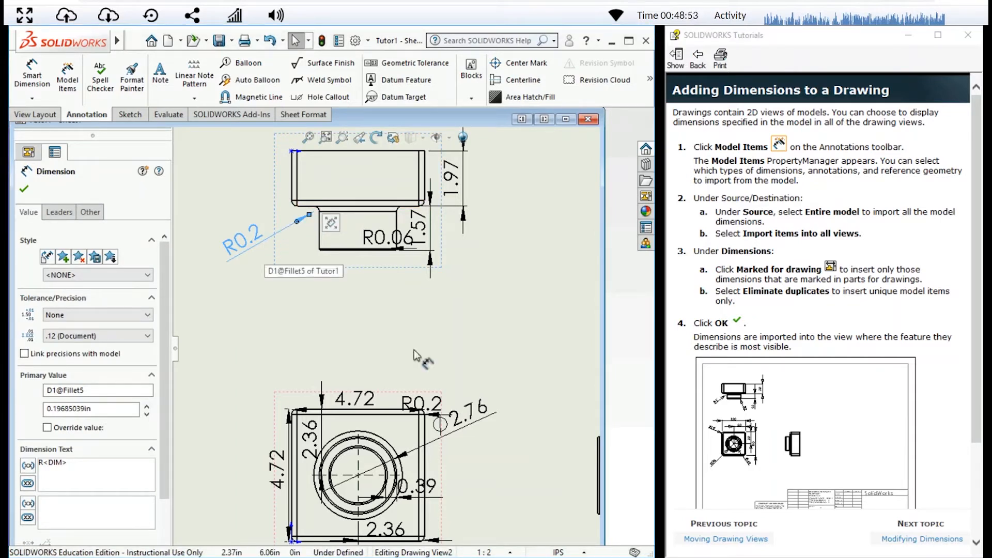
# Switch the drawing units to MMGS, then move the top view's R1.5 and the front view's R5 dimensions clear of the outlines
pyautogui.click(577, 555)
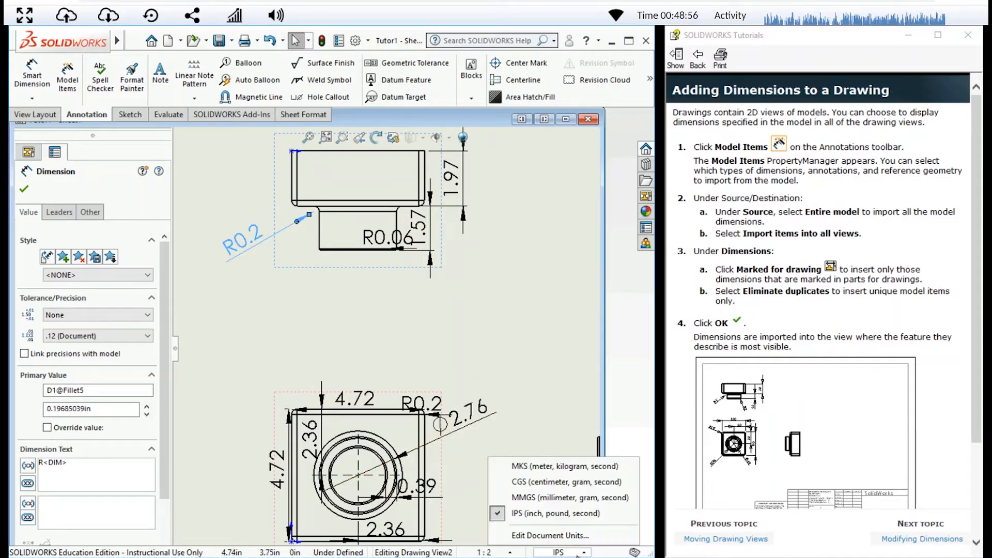
pyautogui.click(560, 498)
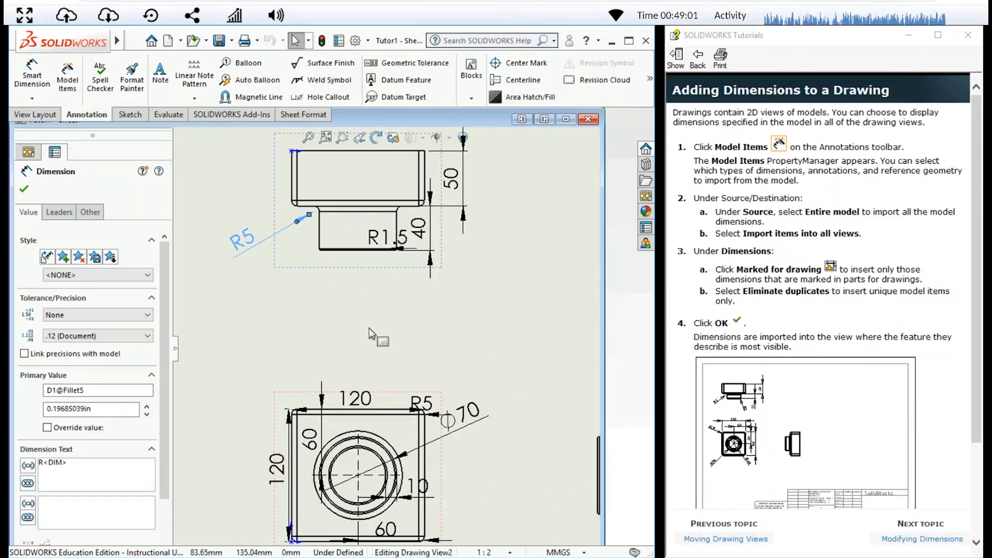
pyautogui.moveTo(401, 249); pyautogui.dragTo(438, 309)
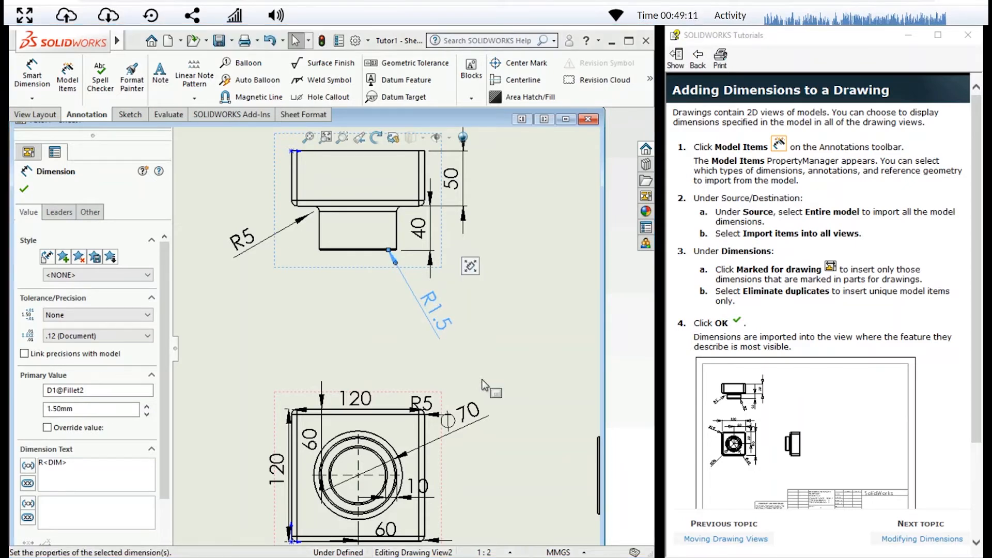
pyautogui.moveTo(421, 403); pyautogui.dragTo(470, 366)
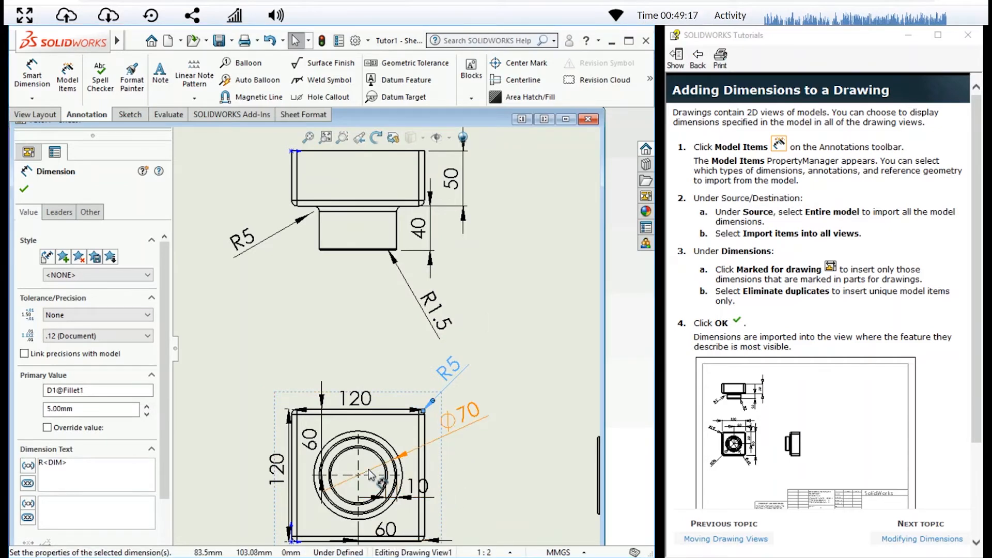
# Move the front view's 10, both 60 and both 120 dimensions outside the square outline
pyautogui.scroll(-1, 362, 518)
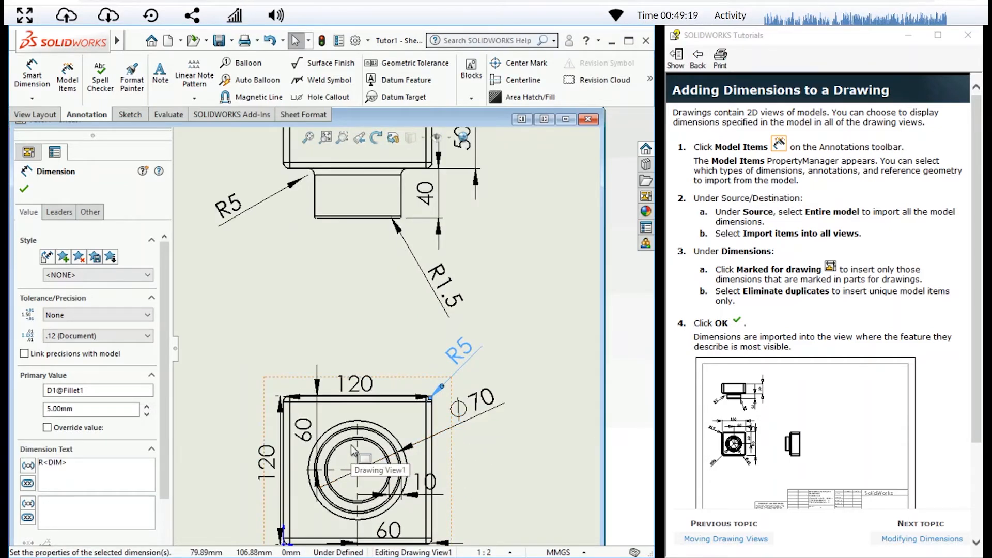
pyautogui.scroll(-2, 448, 457)
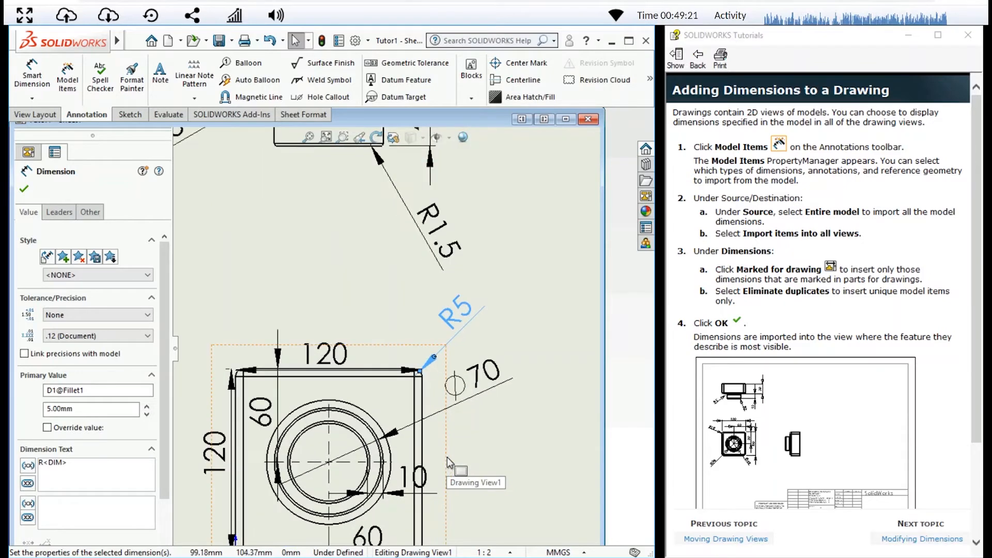
pyautogui.scroll(1, 448, 457)
pyautogui.scroll(1, 448, 457)
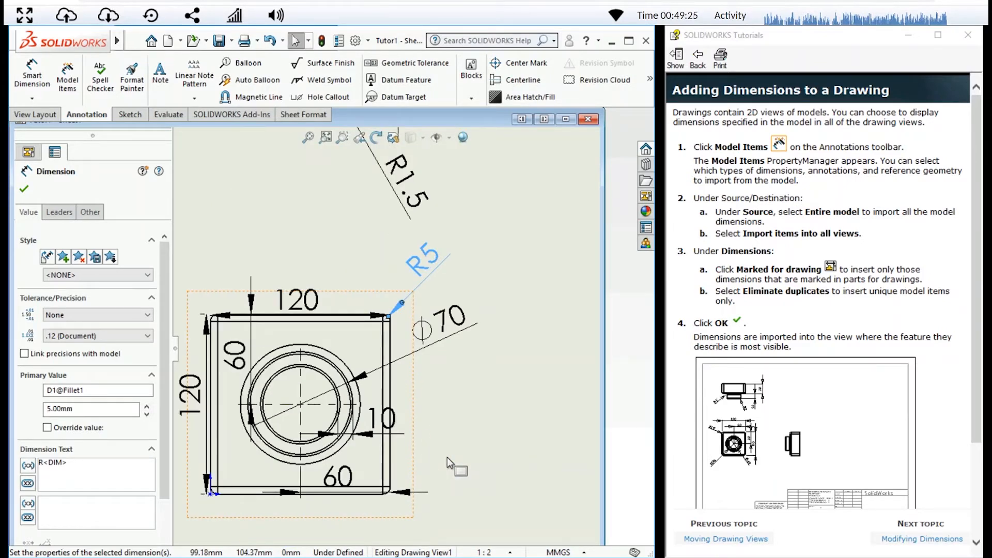
pyautogui.click(342, 139)
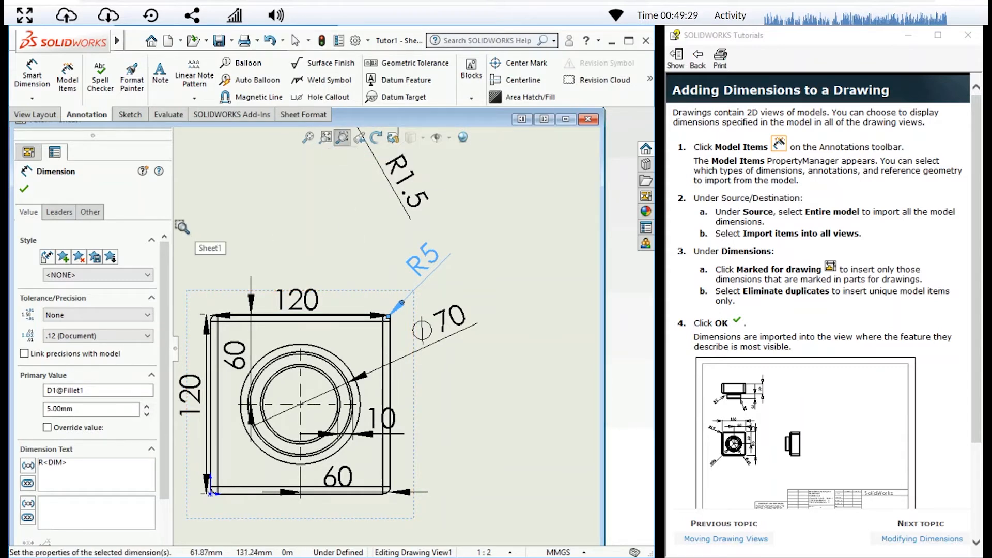
pyautogui.moveTo(499, 216); pyautogui.dragTo(401, 256)
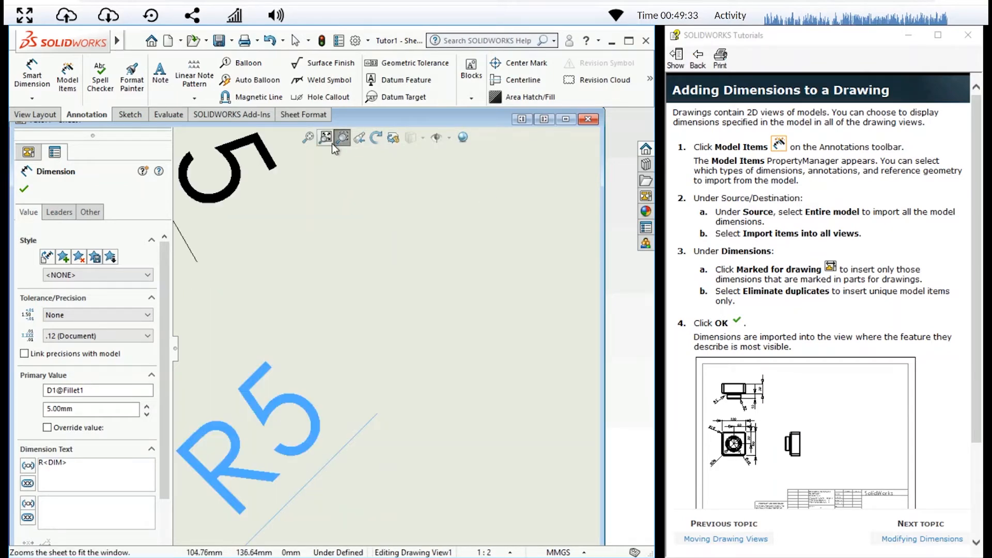
pyautogui.click(331, 142)
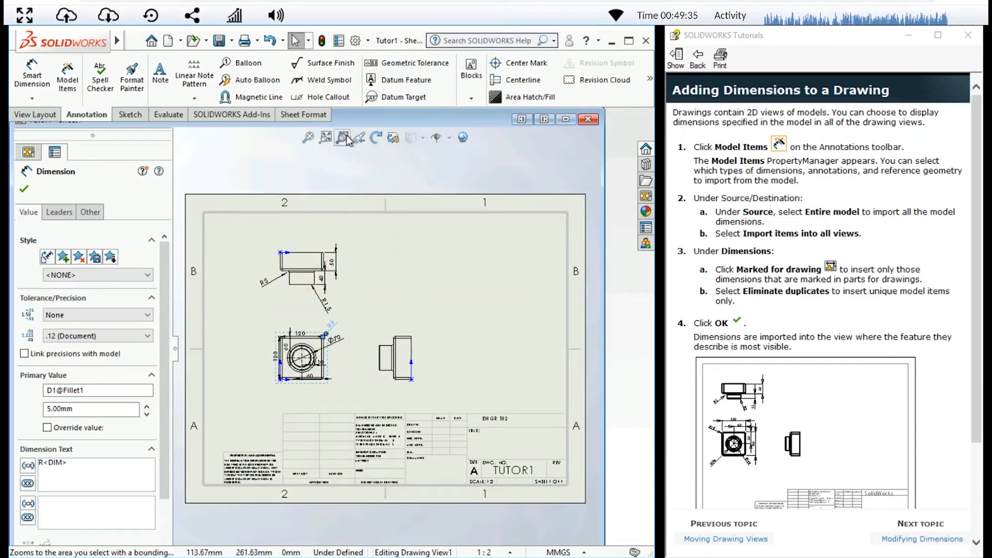
pyautogui.moveTo(248, 306); pyautogui.dragTo(368, 420)
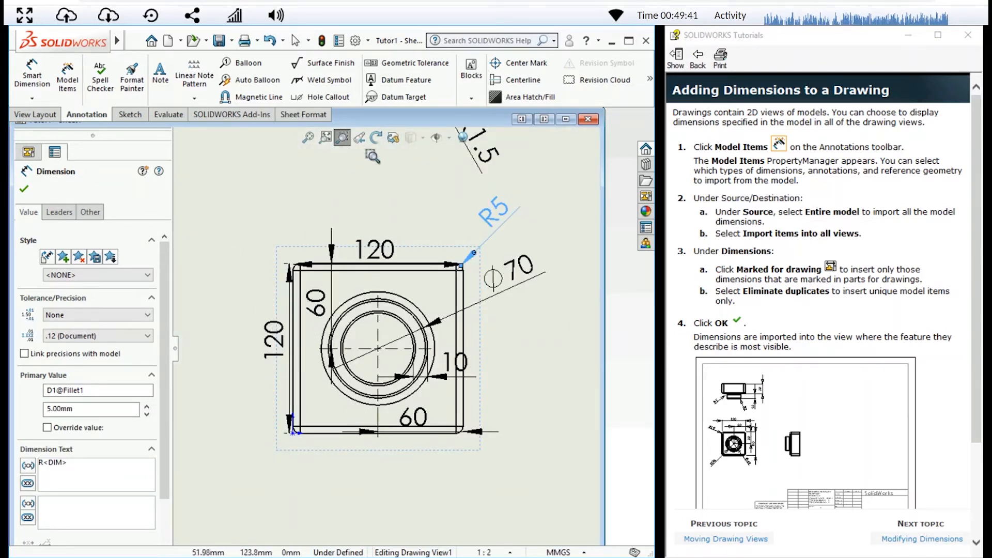
pyautogui.press('Escape')
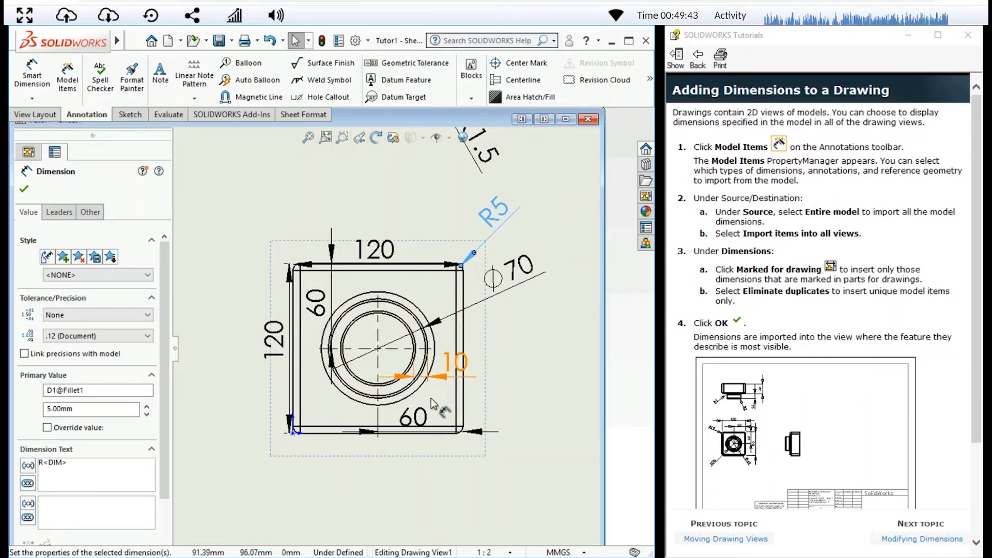
pyautogui.moveTo(457, 363); pyautogui.dragTo(536, 368)
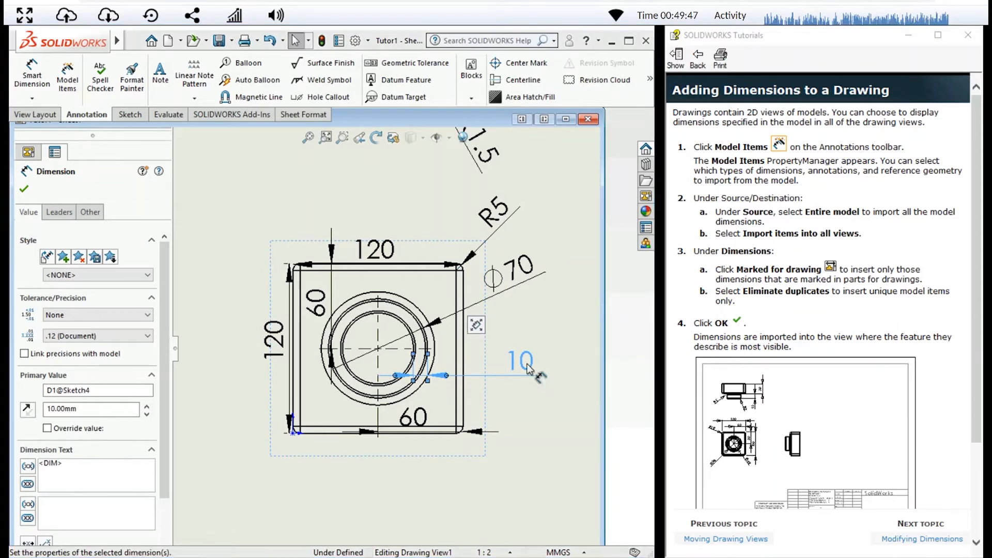
pyautogui.moveTo(412, 429); pyautogui.dragTo(412, 486)
pyautogui.moveTo(313, 308); pyautogui.dragTo(203, 307)
pyautogui.moveTo(360, 257); pyautogui.dragTo(360, 226)
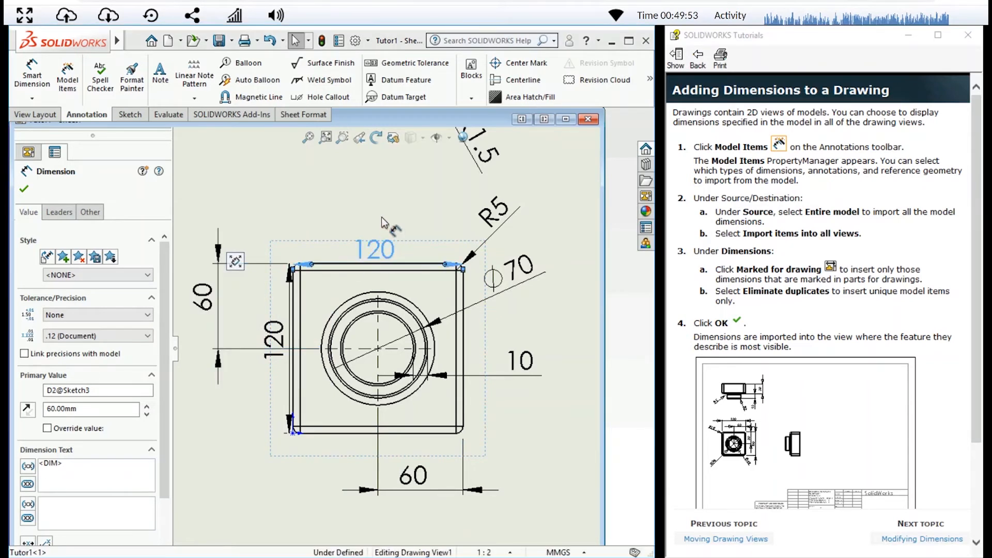
pyautogui.moveTo(282, 339)
pyautogui.mouseDown()
pyautogui.moveTo(261, 354)
pyautogui.moveTo(268, 370)
pyautogui.mouseUp()
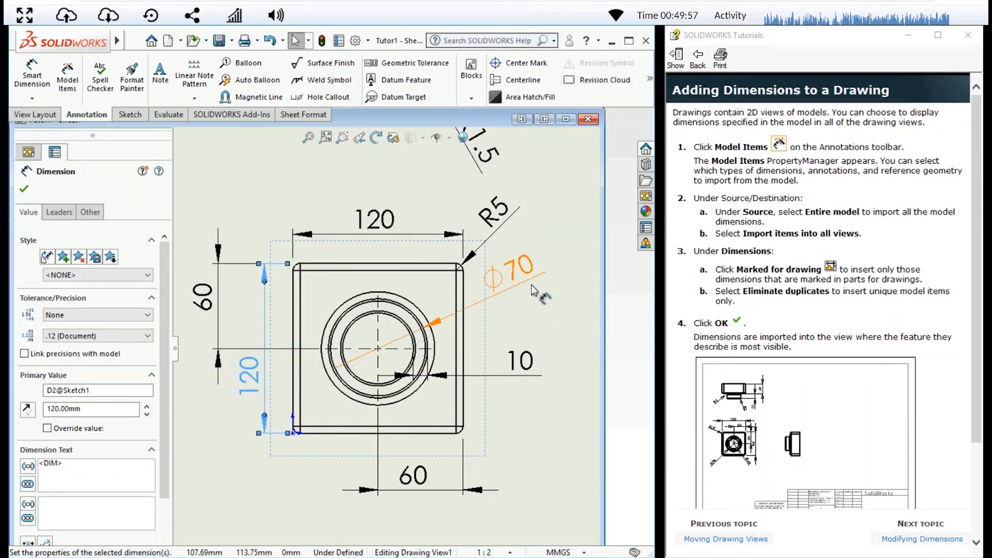
# Review the rest of the dimensioning tutorial page, advance to Modifying Dimensions, and close the selected dimension's properties
pyautogui.click(326, 137)
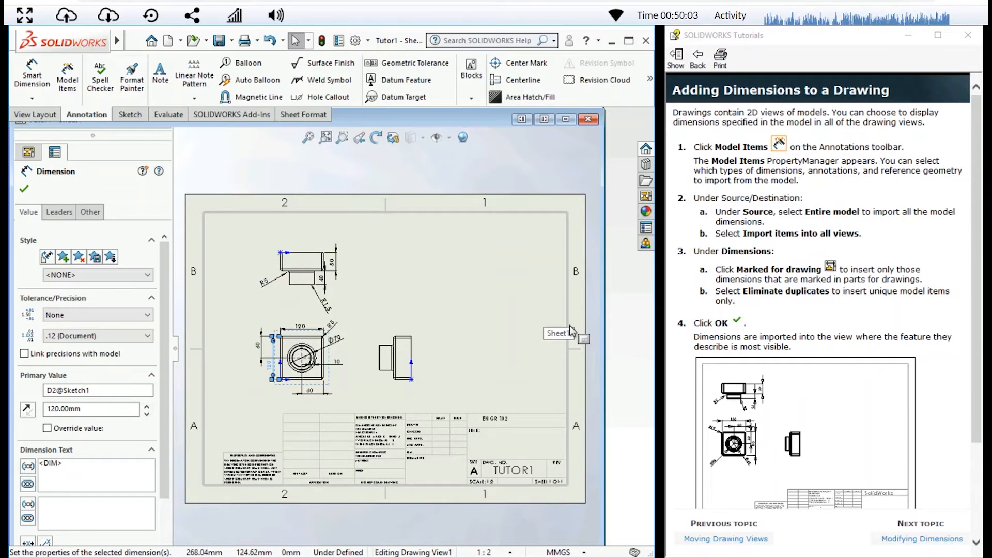
pyautogui.scroll(-3, 839, 365)
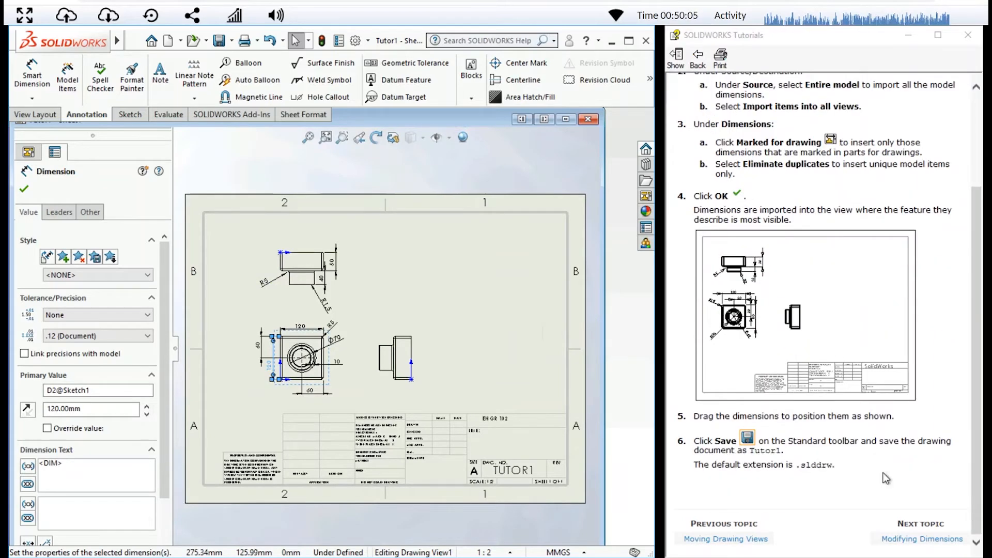
pyautogui.click(905, 538)
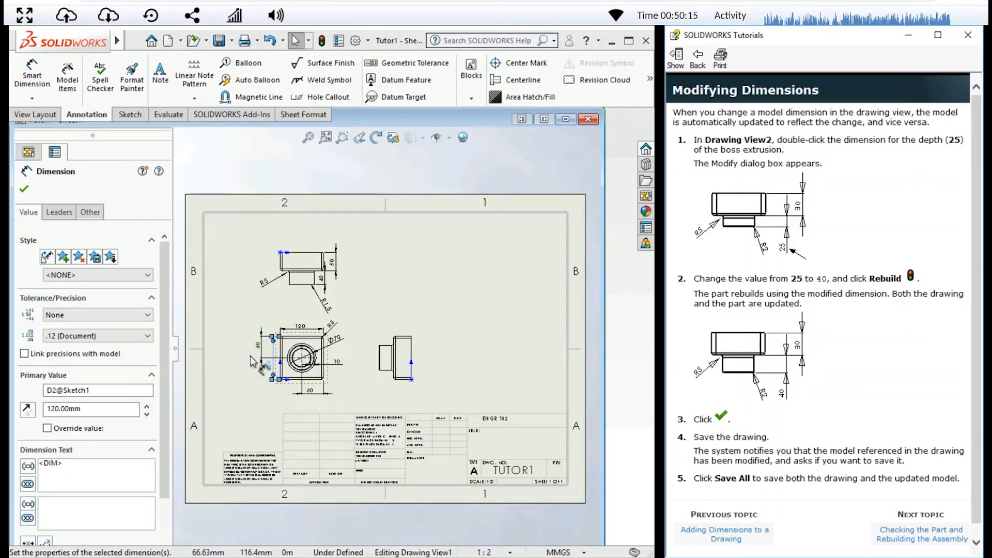
pyautogui.click(24, 190)
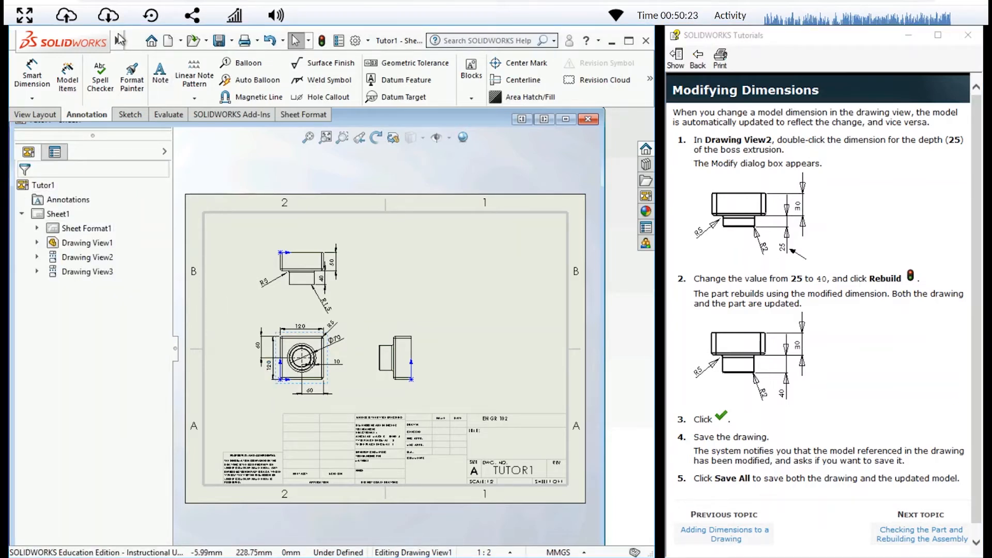
# Save a copy of the drawing to the Desktop under the file name Tutor1.1
pyautogui.click(134, 41)
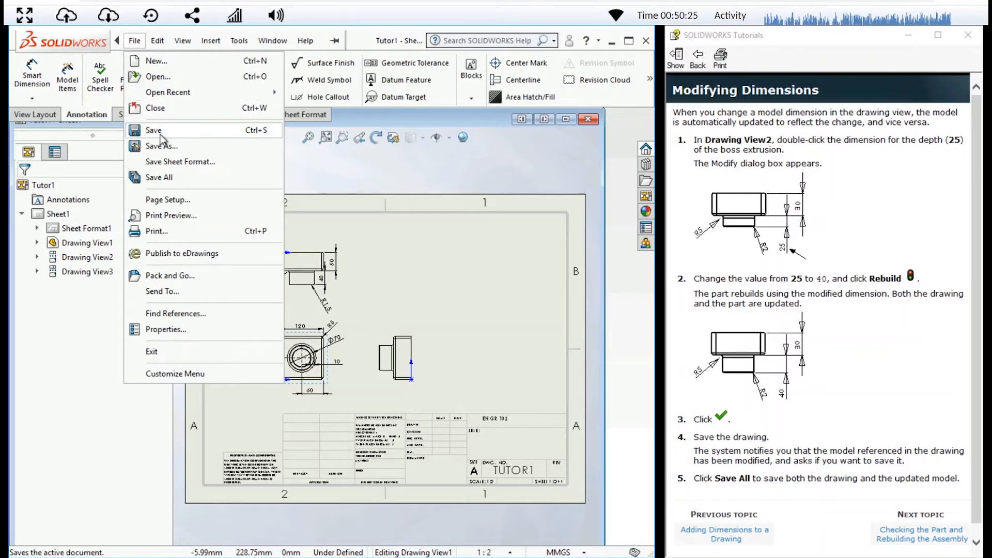
pyautogui.press('Return')
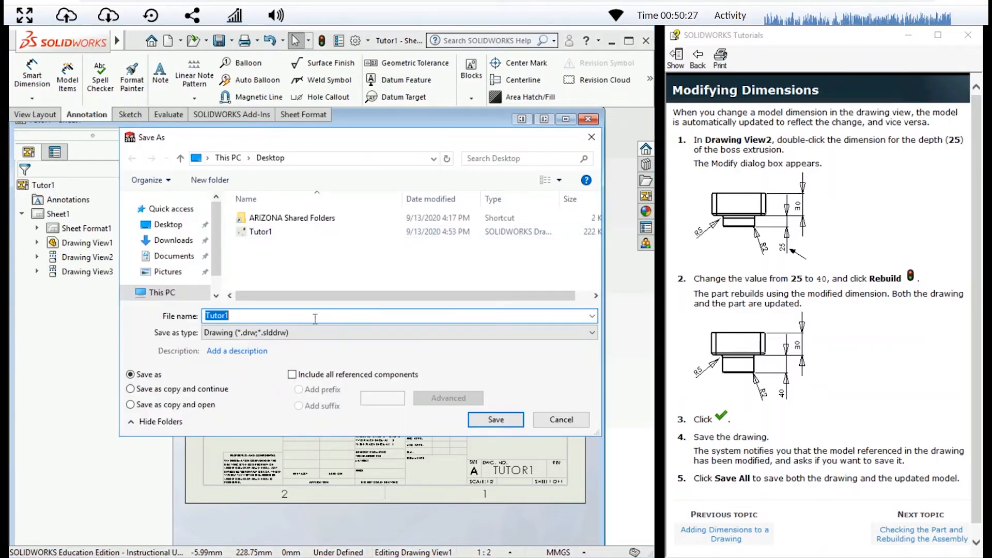
pyautogui.write('.1')
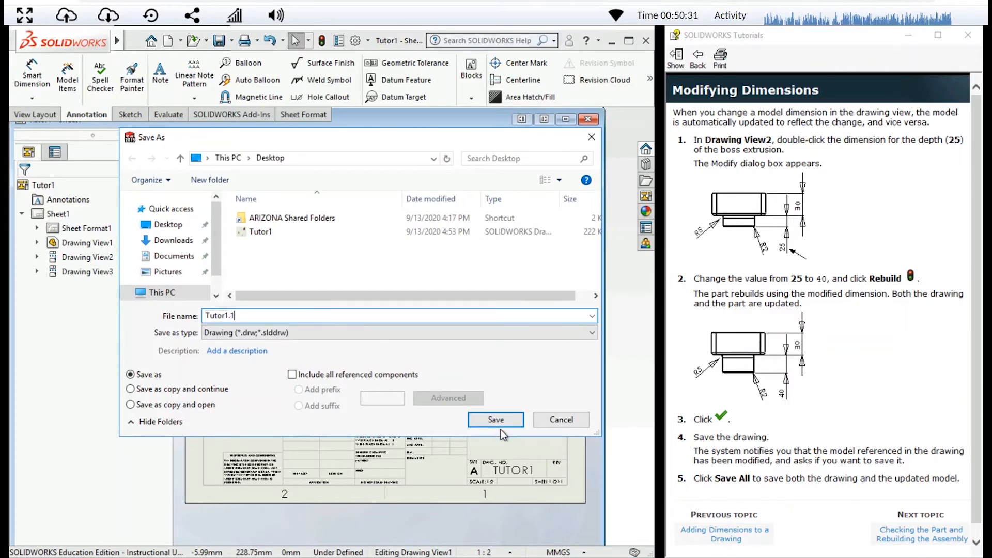
pyautogui.click(496, 421)
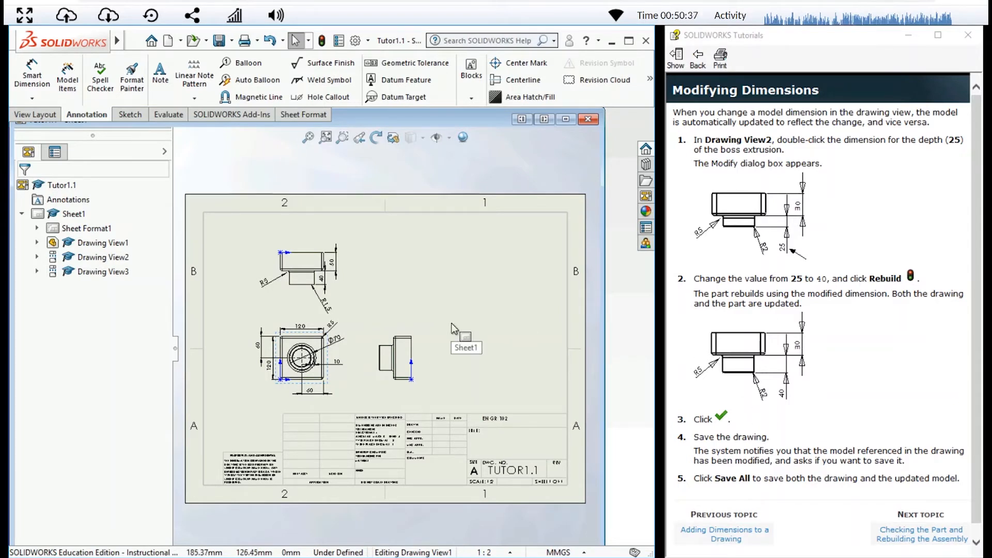
# Set the depth dimension of the narrow boss in the top view (Drawing View2) to 25 mm
pyautogui.click(342, 138)
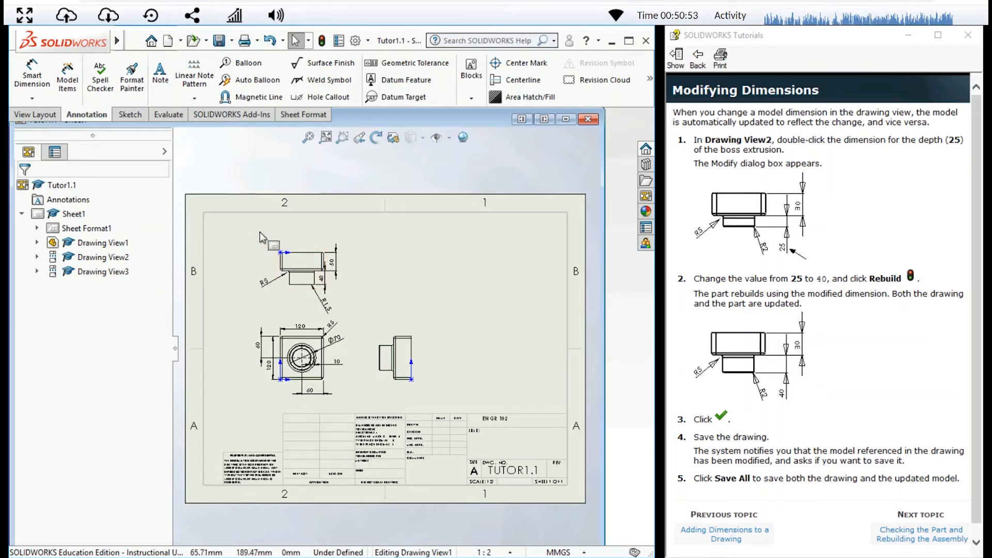
pyautogui.click(331, 142)
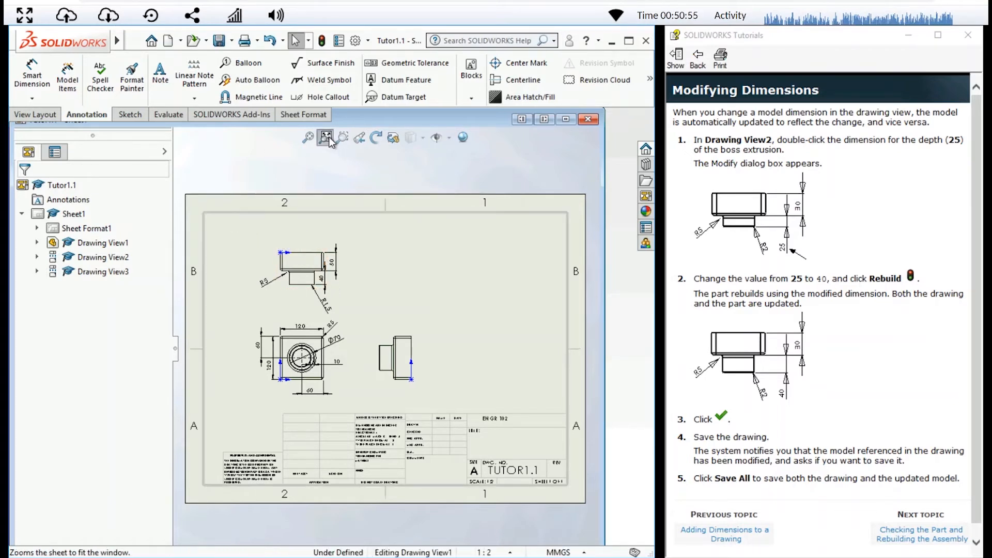
pyautogui.click(343, 138)
pyautogui.moveTo(287, 247); pyautogui.dragTo(419, 342)
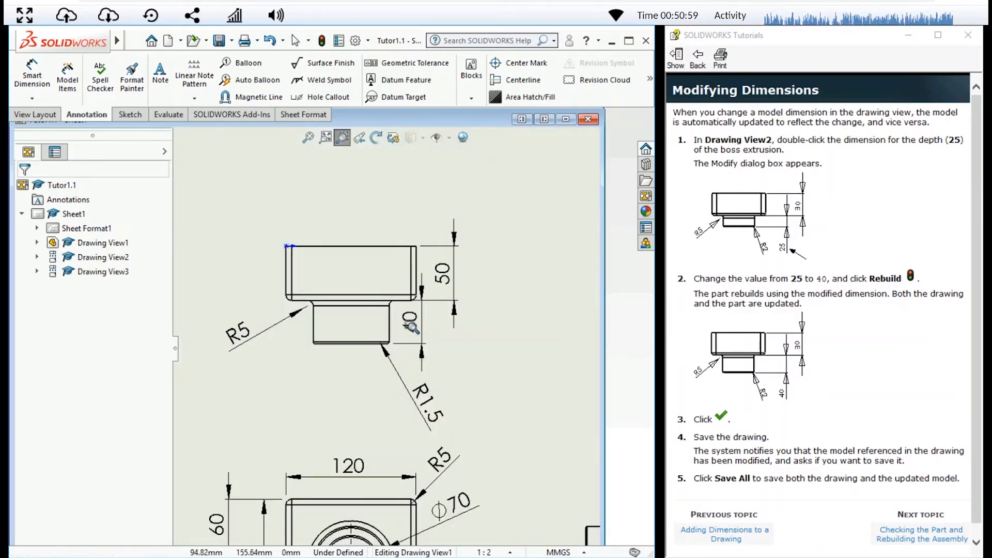
pyautogui.click(359, 138)
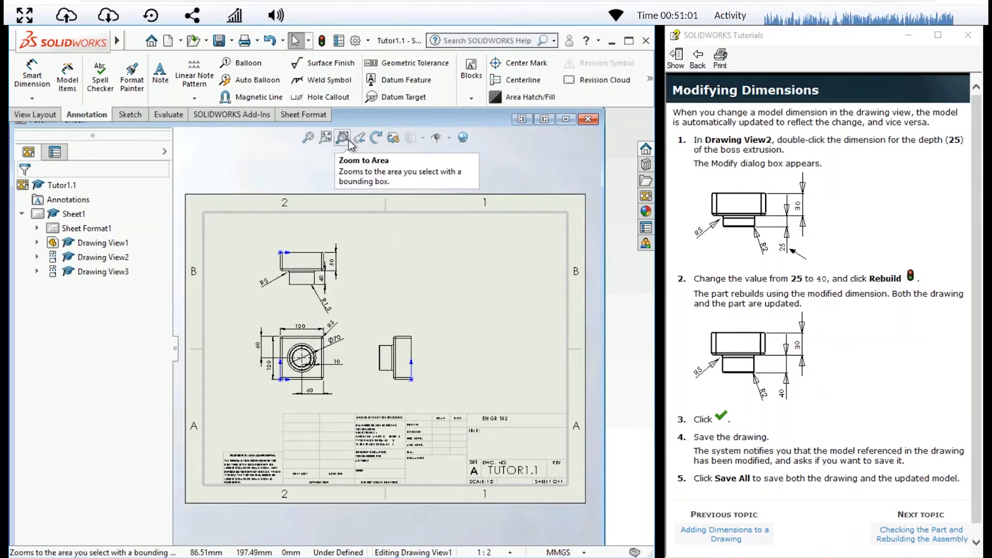
pyautogui.click(342, 140)
pyautogui.moveTo(257, 234); pyautogui.dragTo(370, 332)
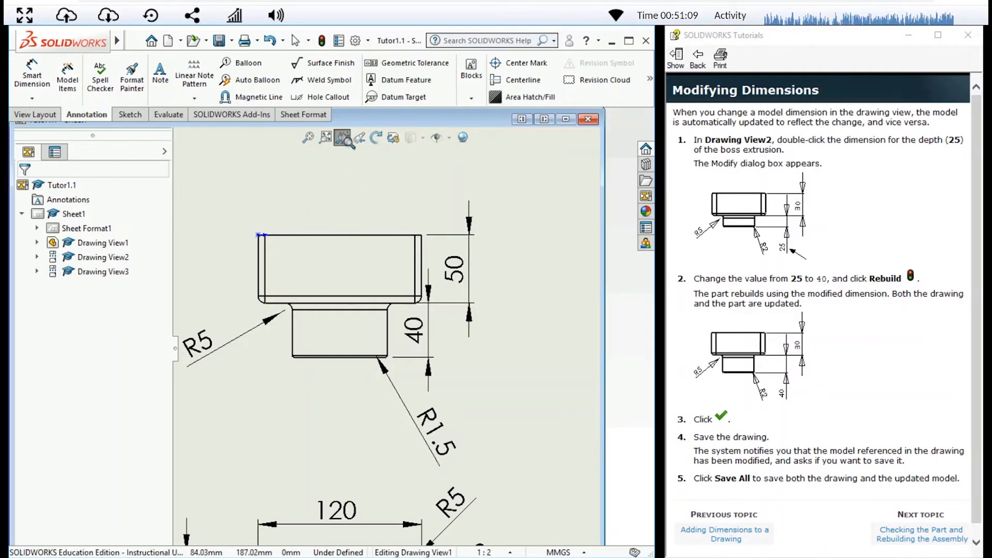
pyautogui.click(347, 138)
pyautogui.click(412, 341)
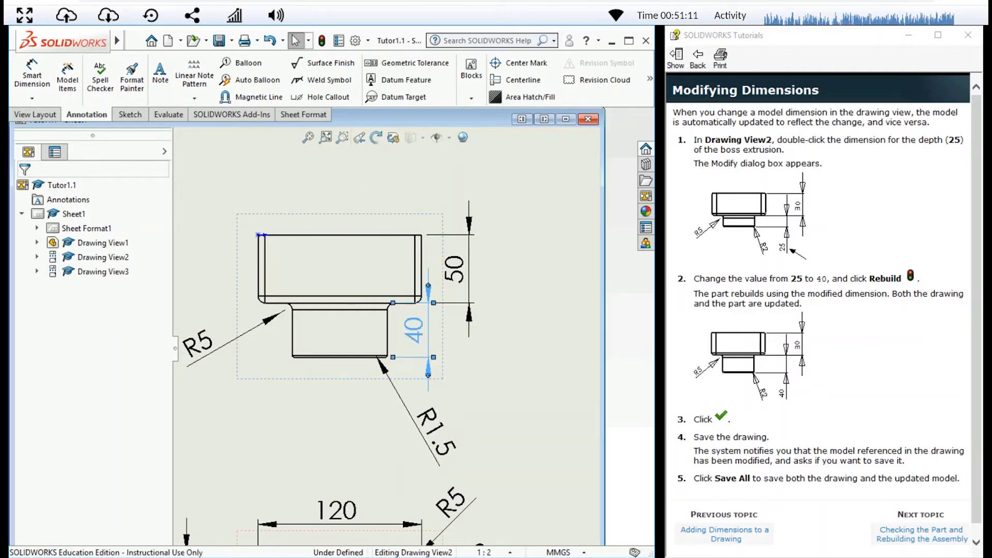
pyautogui.doubleClick(413, 341)
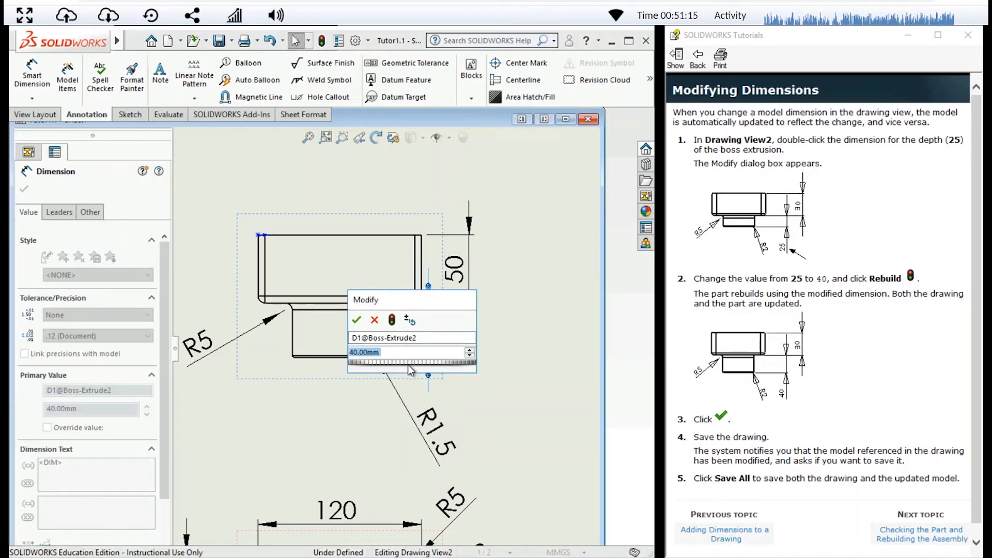
pyautogui.press('Return')
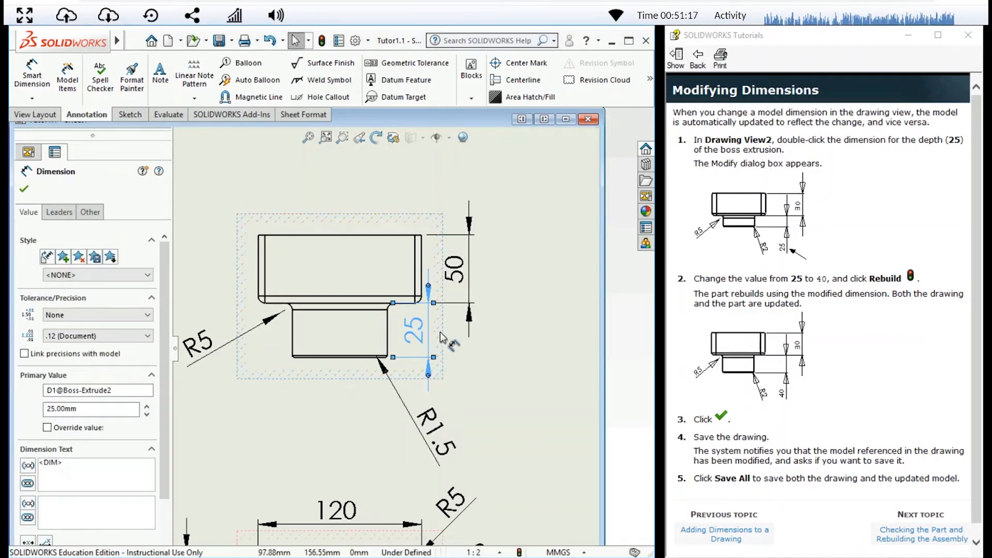
# Rebuild the model with the 25 mm boss depth and accept the dimension value
pyautogui.doubleClick(414, 331)
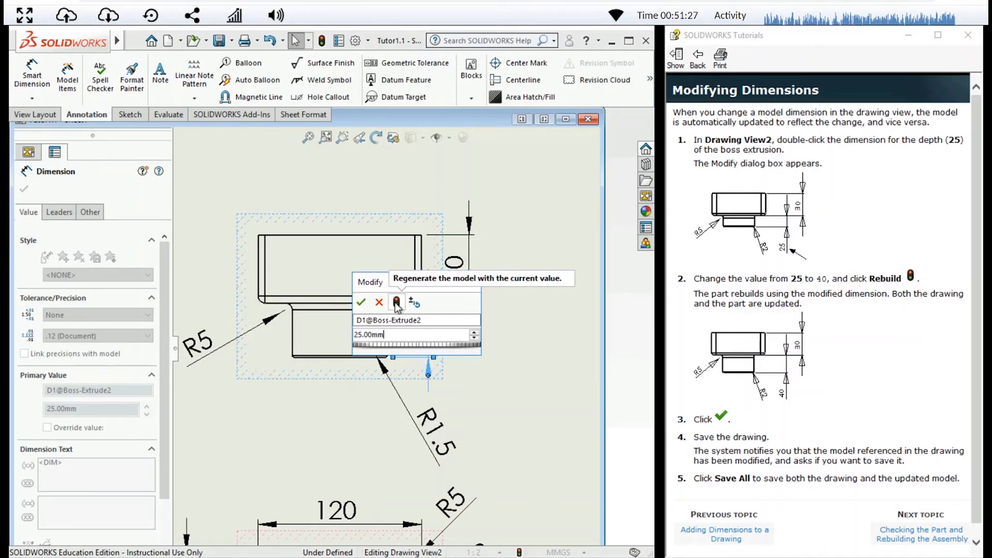
pyautogui.click(397, 304)
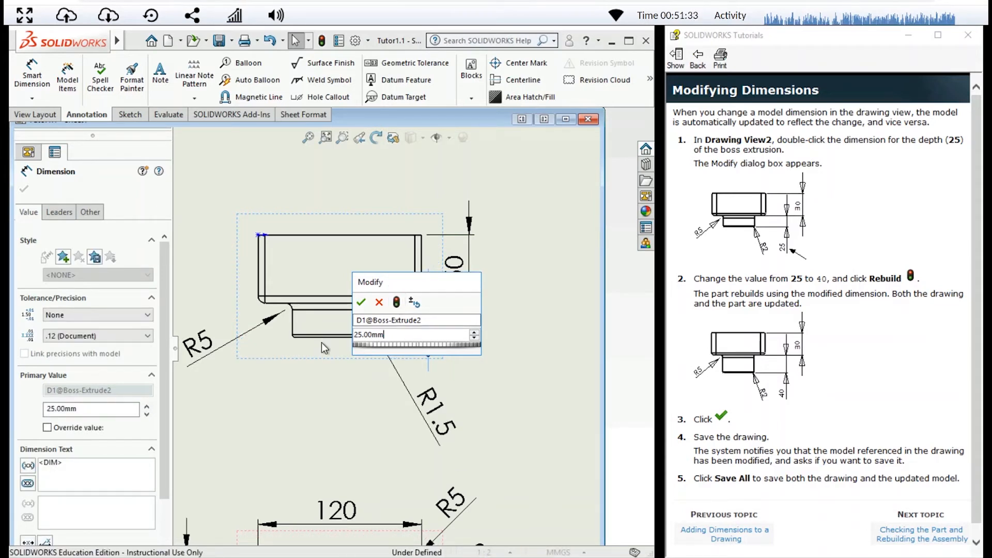
pyautogui.click(361, 301)
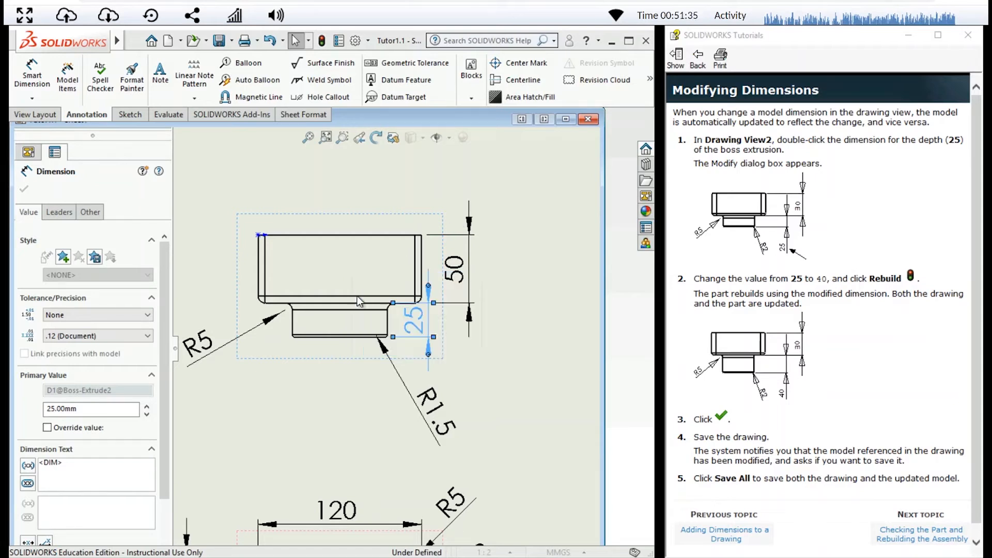
pyautogui.click(516, 213)
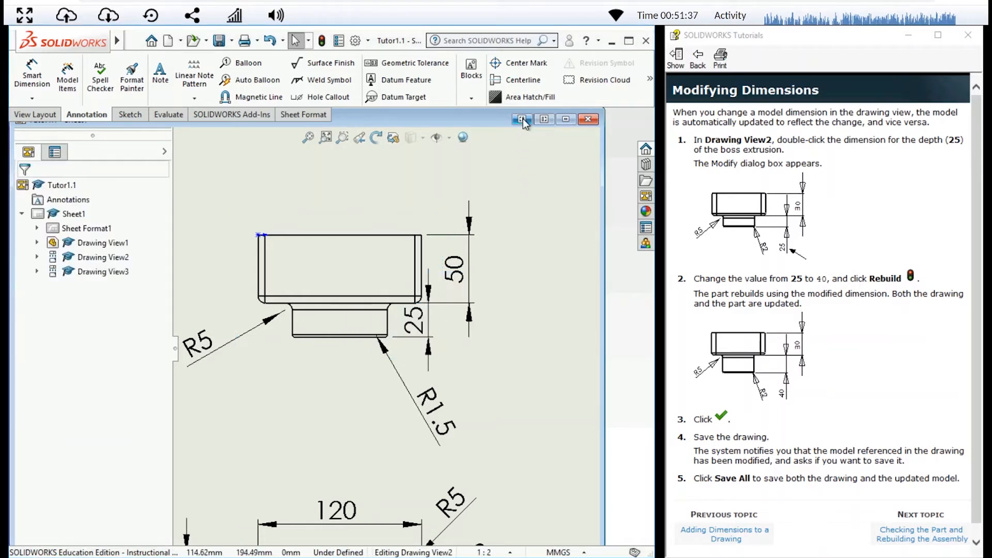
# Inspect the dimensions of Boss-Extrude2 in the Tutor1 part window, then return to the maximized drawing
pyautogui.click(538, 119)
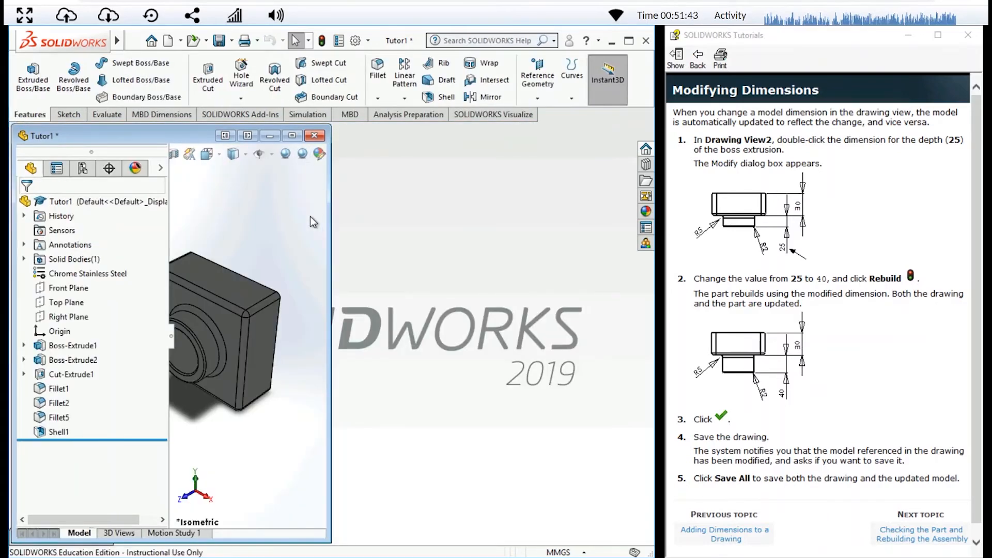
pyautogui.click(292, 137)
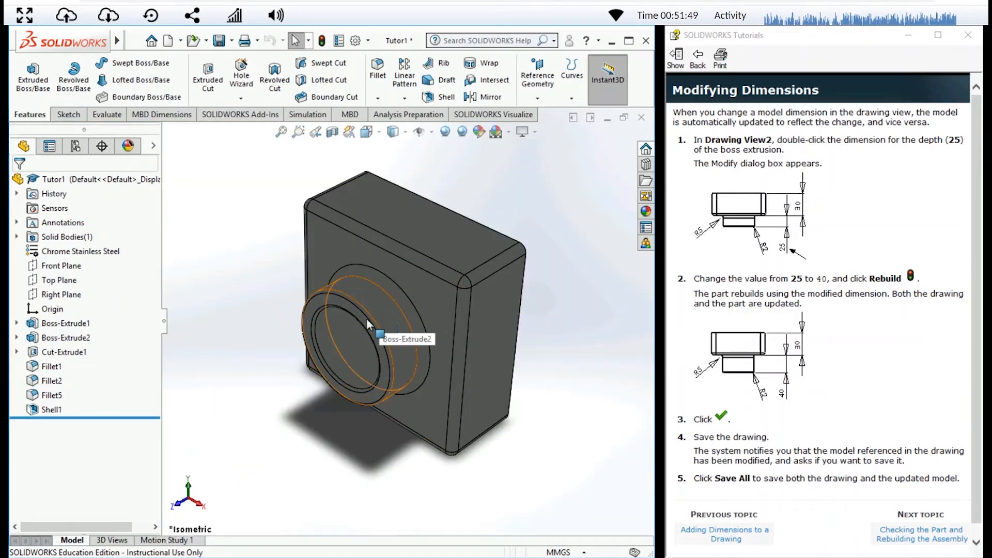
pyautogui.click(64, 338)
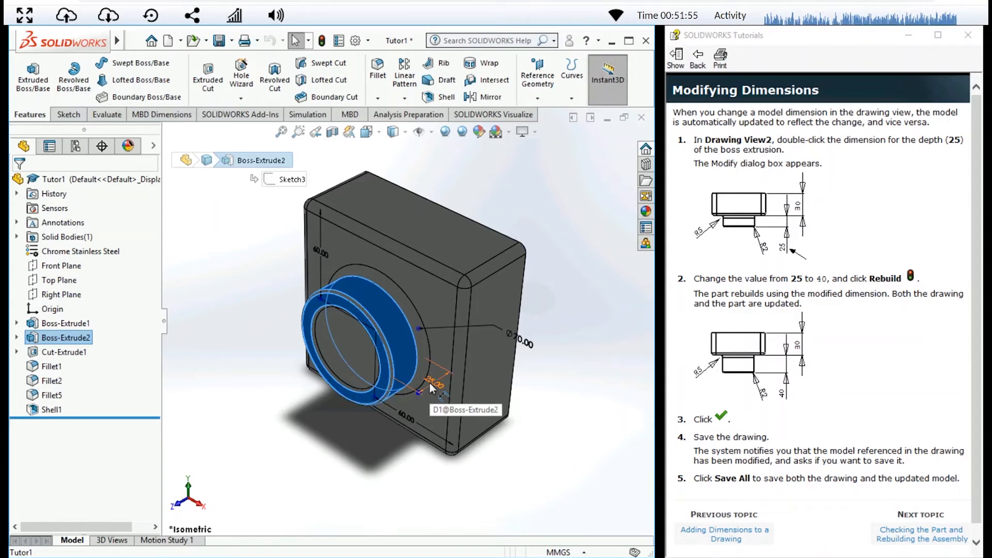
pyautogui.click(572, 124)
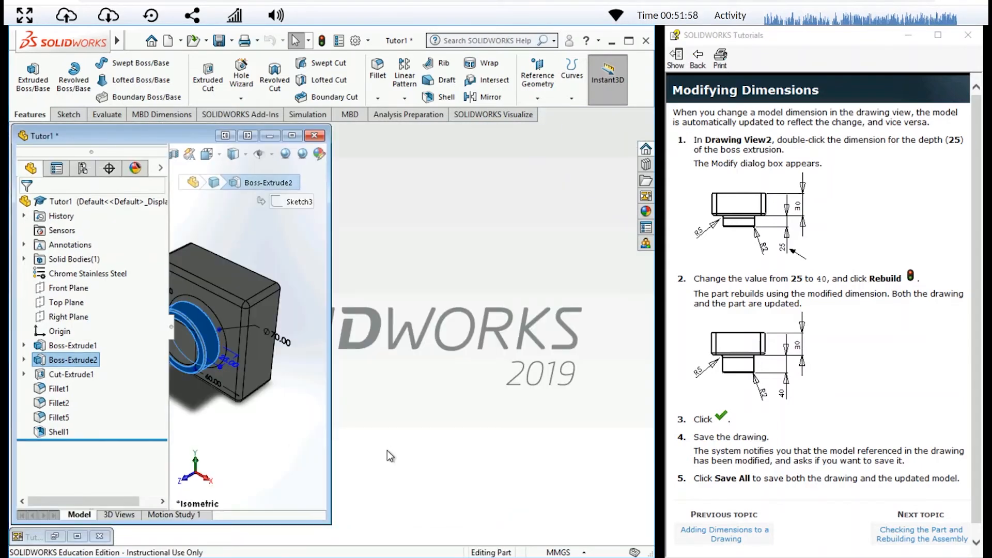
pyautogui.click(78, 537)
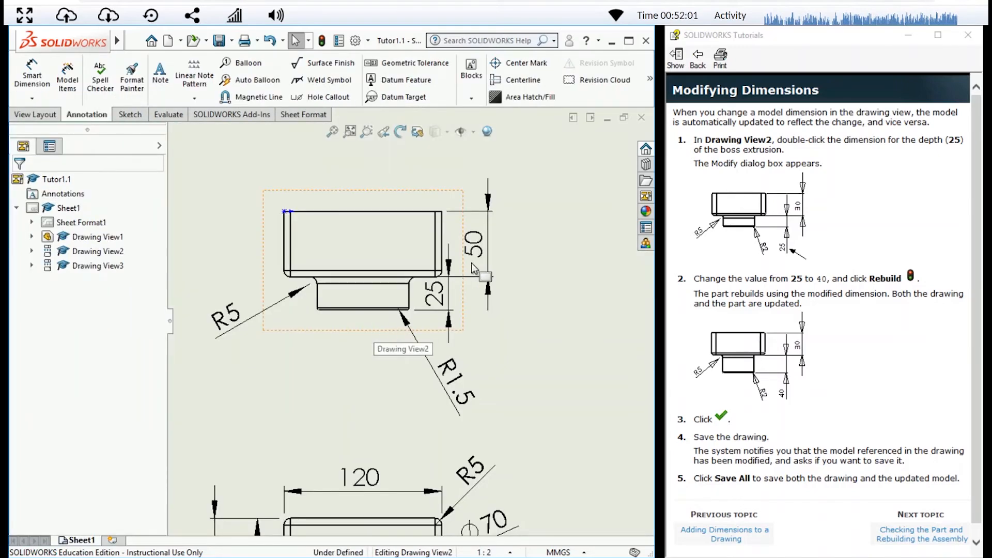
# Set the narrow boss's depth dimension in the top view to 40 mm with a rebuild, and compare the drawing with the part side by side
pyautogui.click(434, 294)
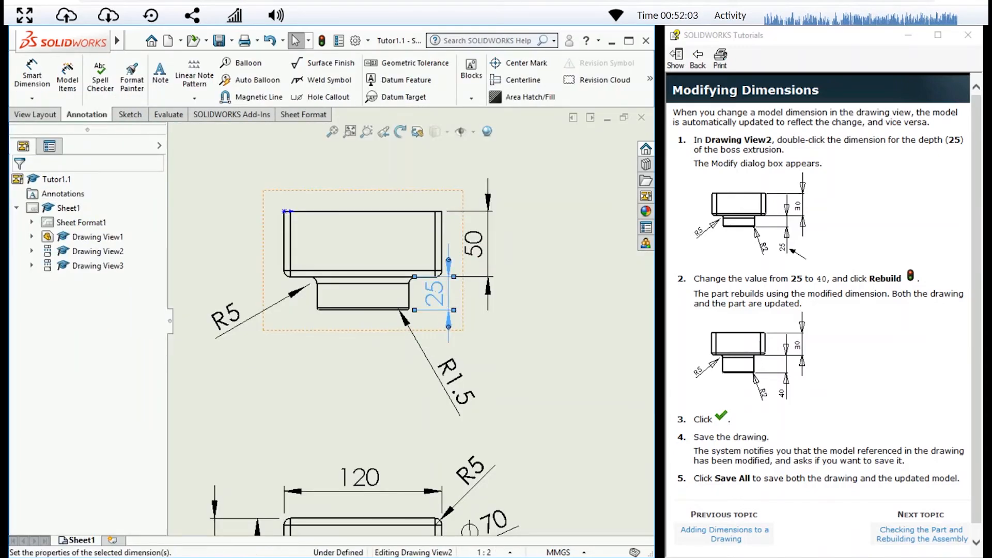
pyautogui.doubleClick(434, 293)
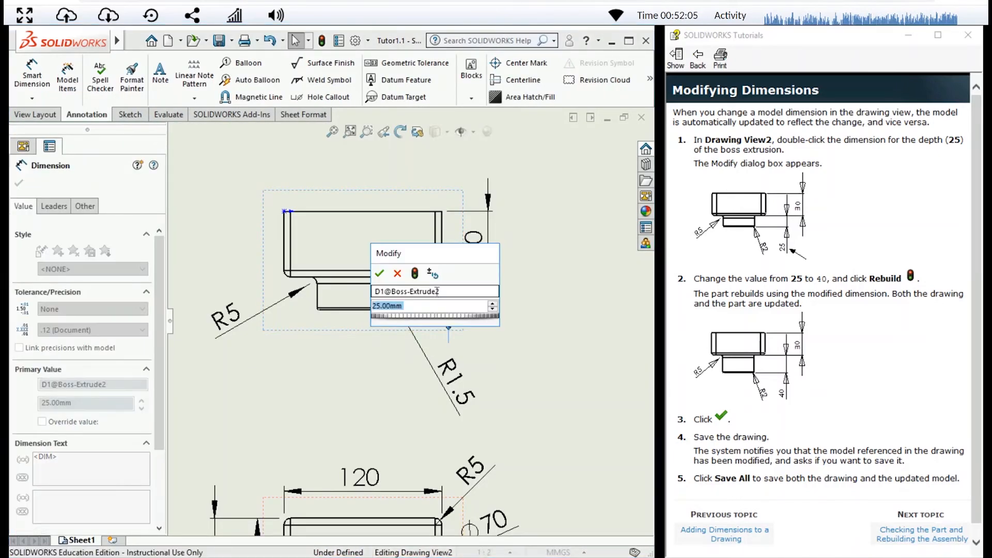
pyautogui.write('40')
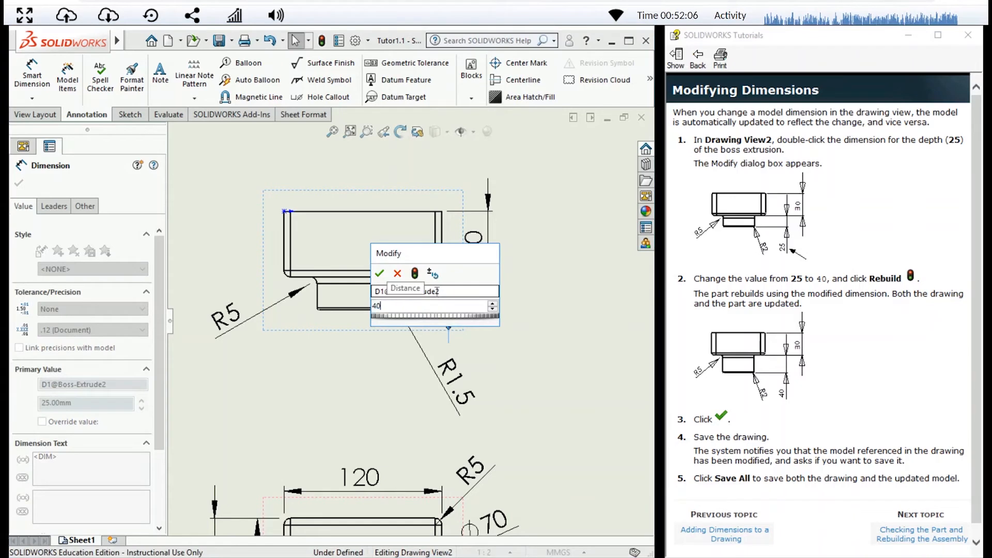
pyautogui.click(415, 275)
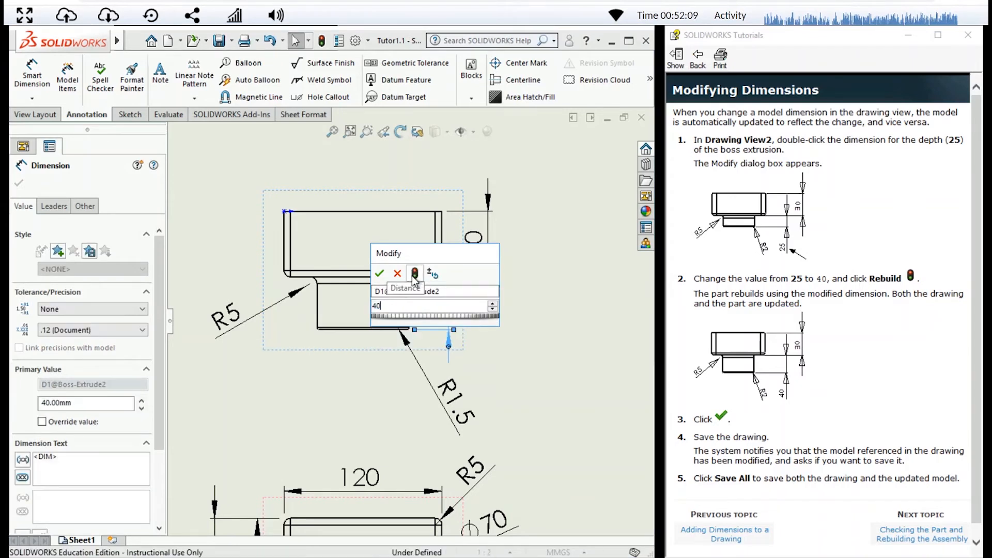
pyautogui.click(380, 278)
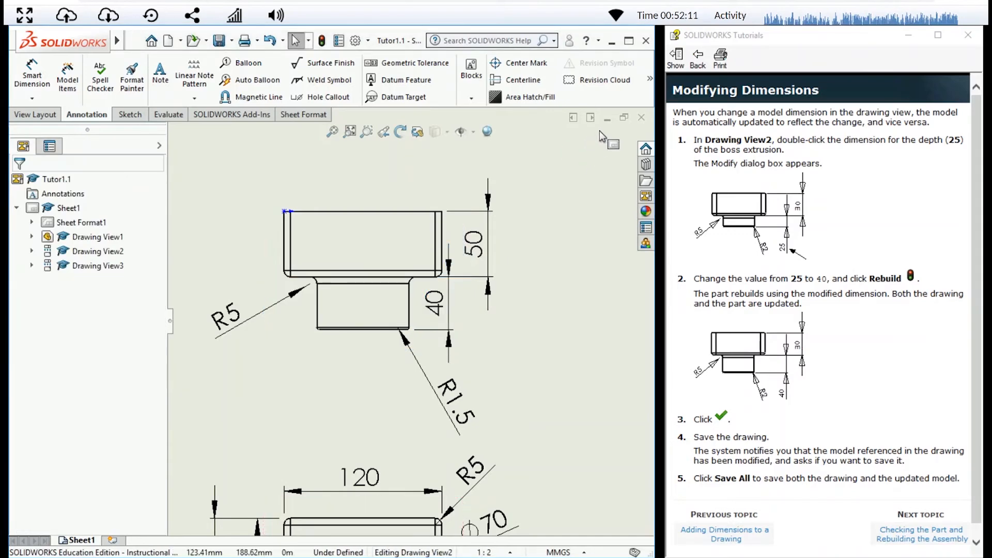
pyautogui.click(586, 117)
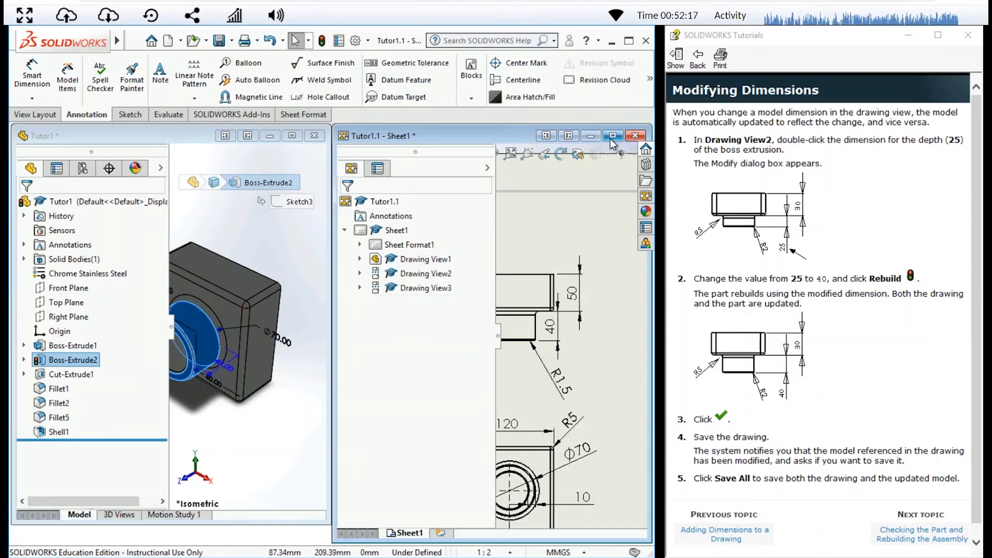
pyautogui.click(612, 136)
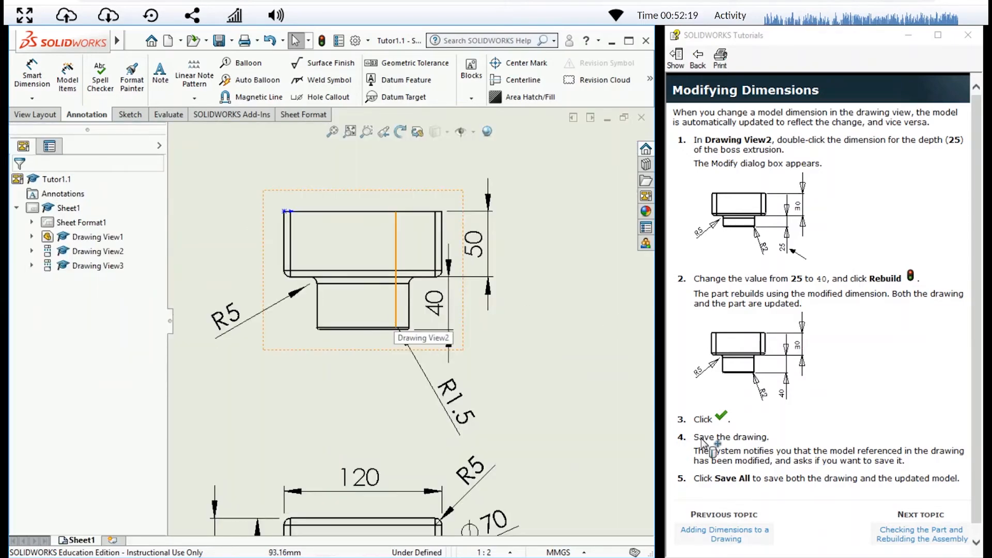
# Advance the tutorial past Checking the Part and Rebuilding the Assembly to the Adding Another Drawing Sheet topic
pyautogui.scroll(-1, 829, 413)
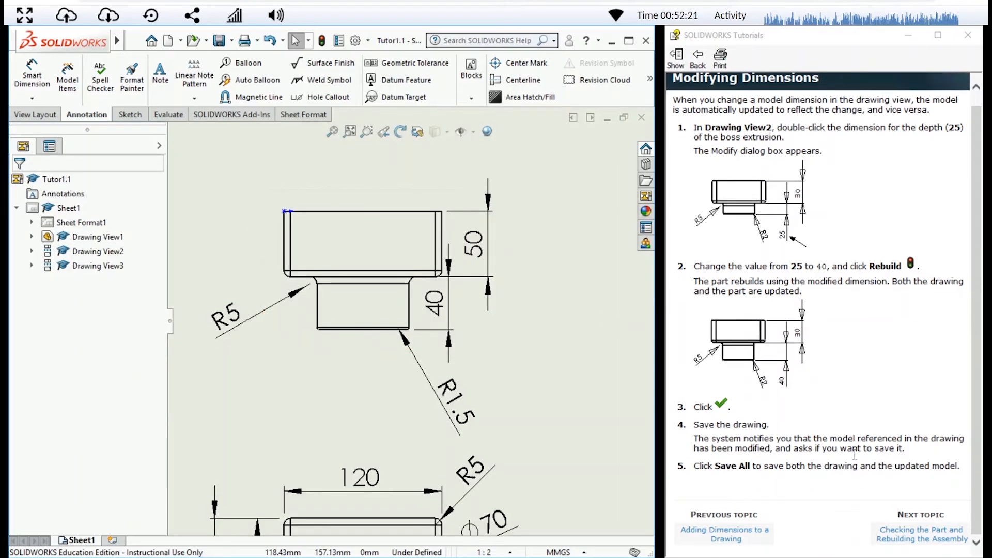
pyautogui.click(921, 534)
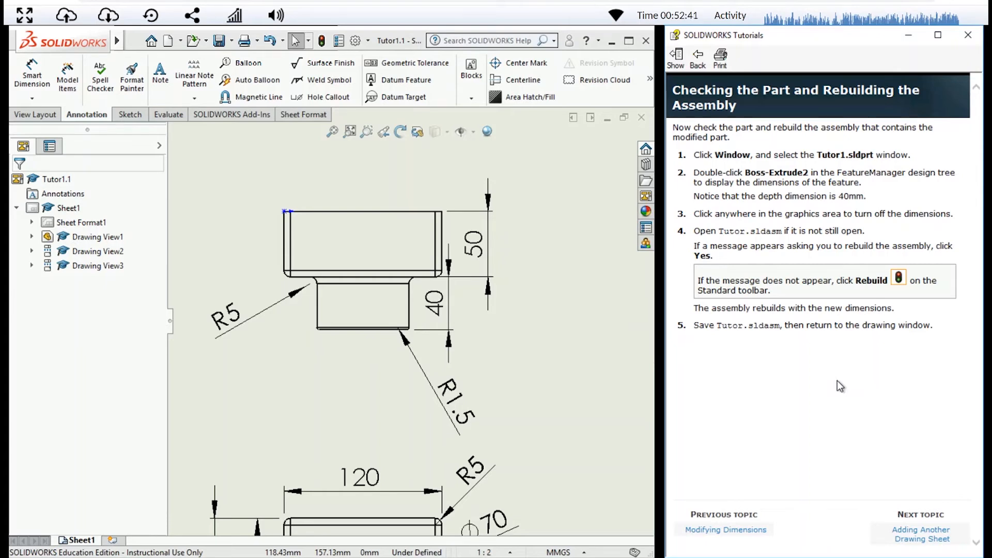
pyautogui.click(927, 538)
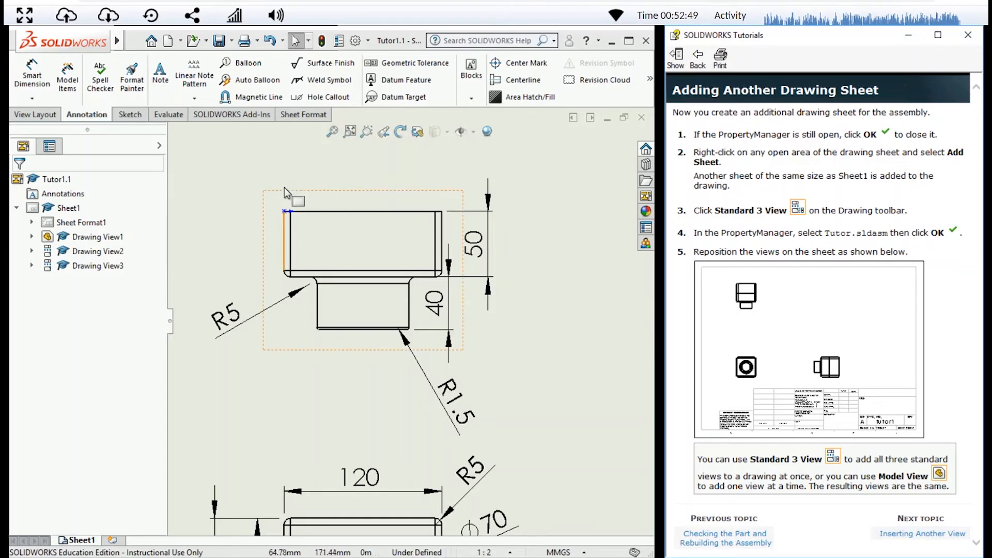
# Fit the whole sheet in view and set the narrow boss's depth dimension in the top view to 25 mm
pyautogui.click(350, 131)
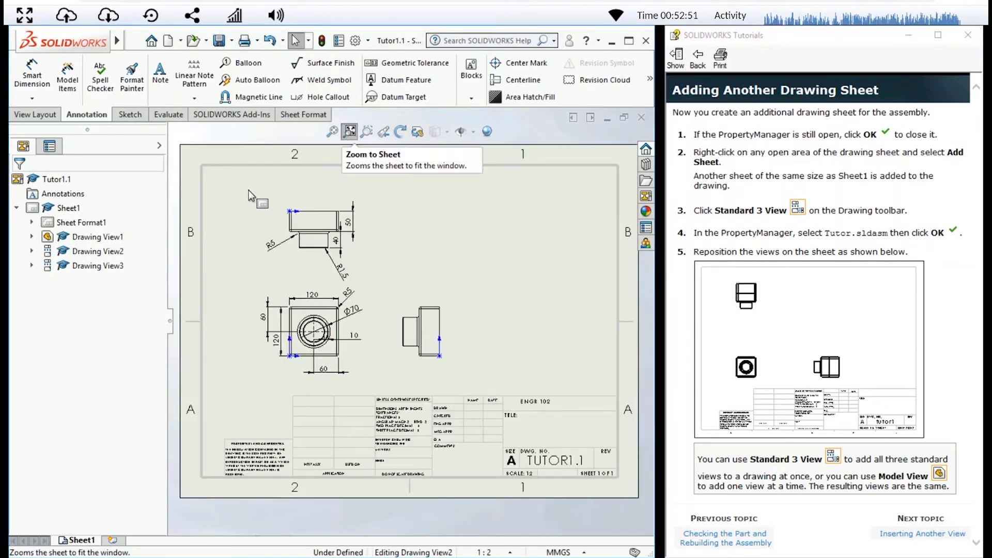
pyautogui.click(135, 40)
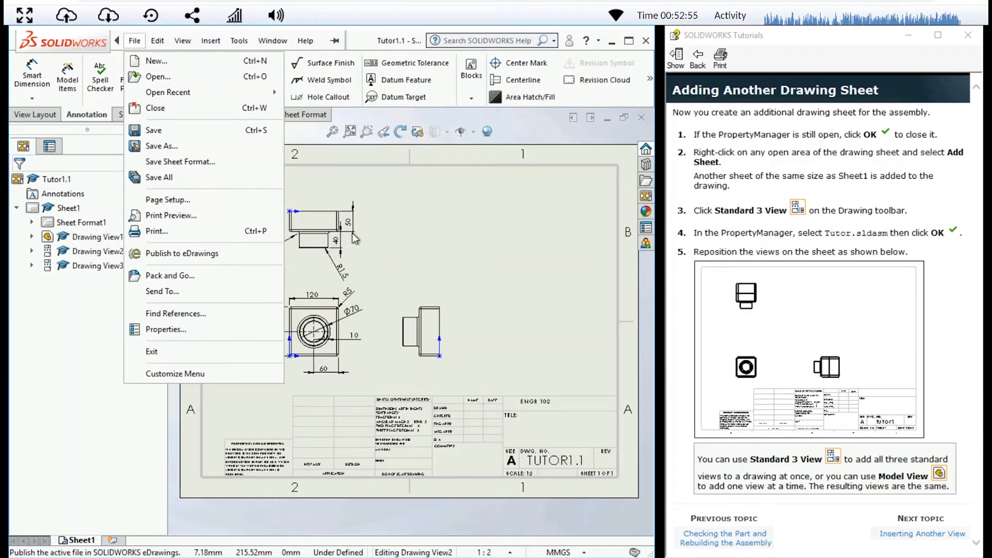
pyautogui.click(312, 135)
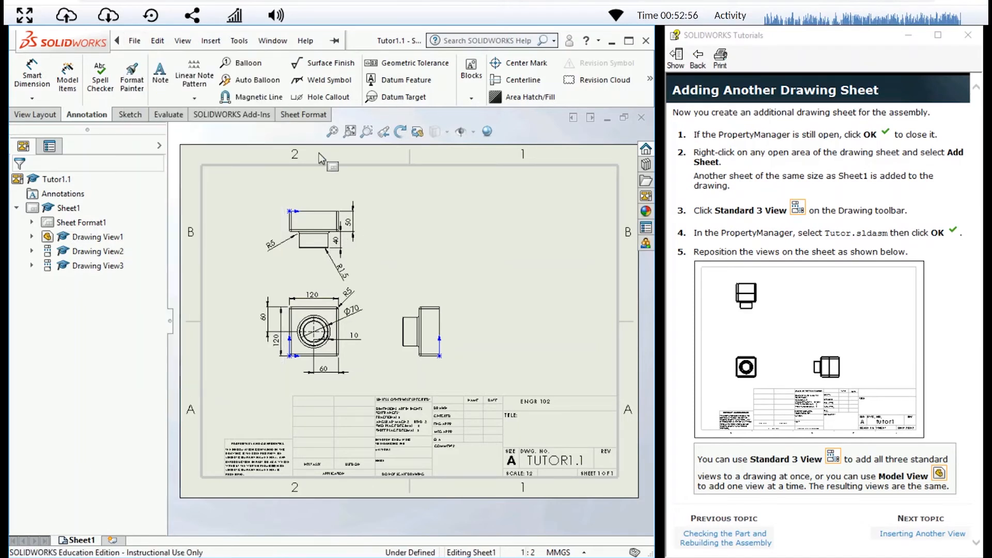
pyautogui.doubleClick(335, 242)
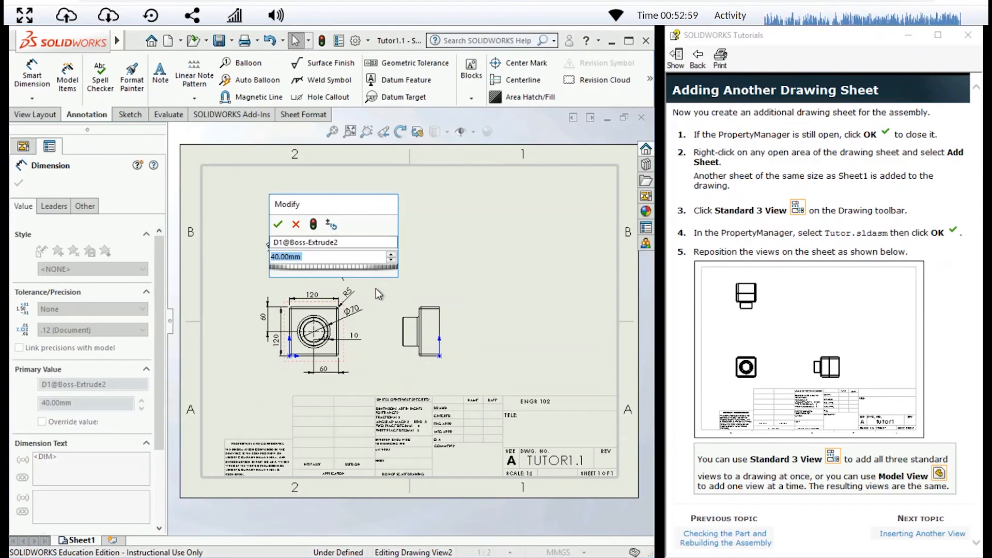
pyautogui.write('25')
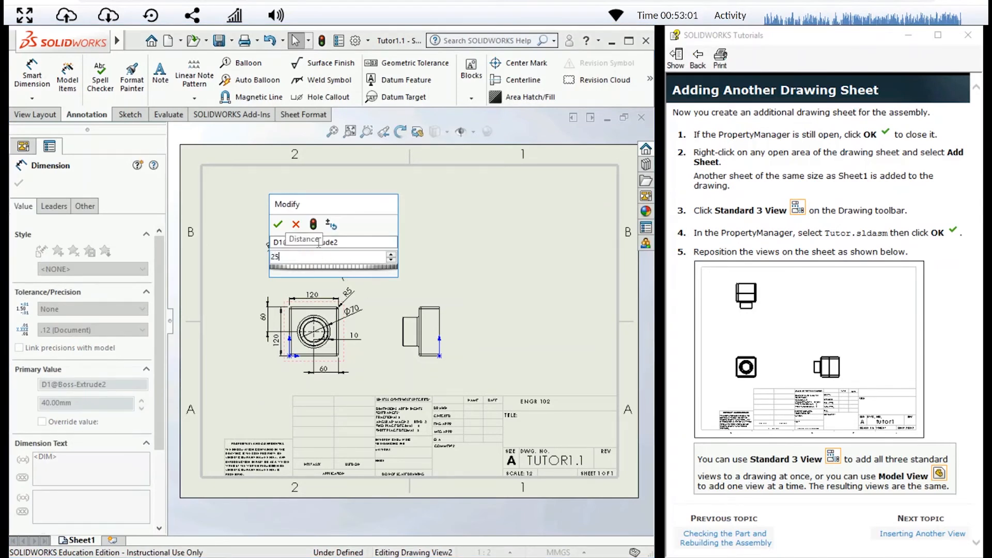
pyautogui.click(277, 225)
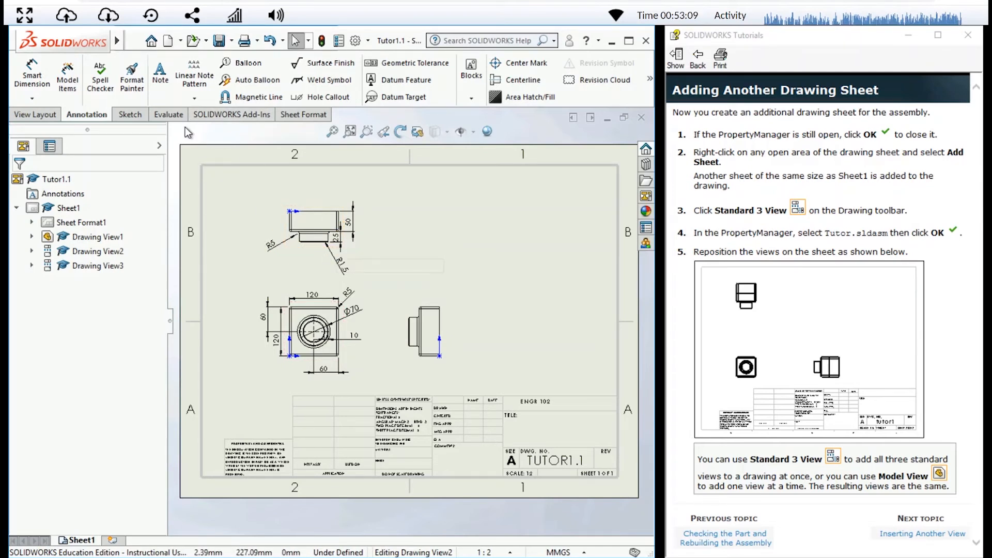
# Open the Tutor assembly from the Desktop, rebuild it, and return to the maximized Tutor1.1 drawing
pyautogui.moveTo(108, 31)
pyautogui.click(135, 41)
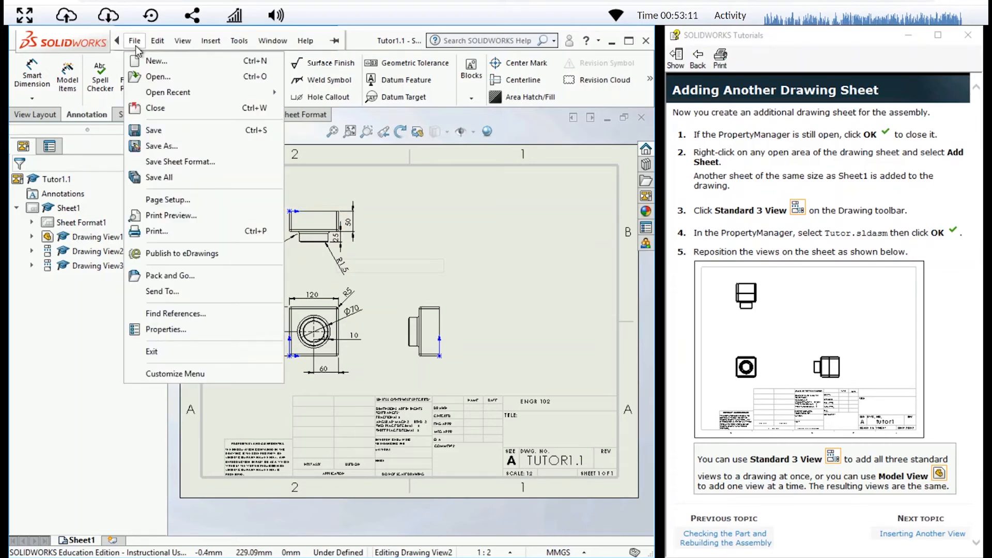
pyautogui.click(157, 76)
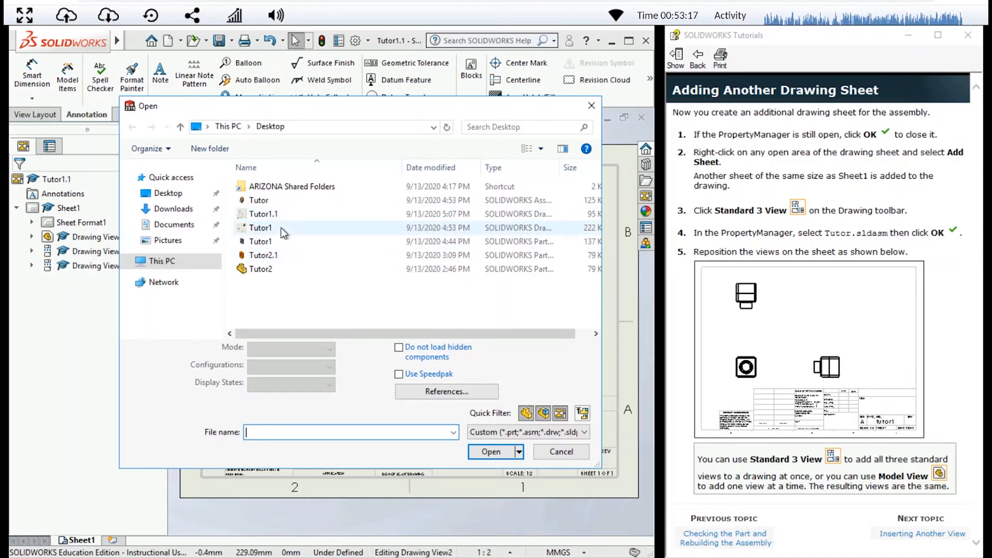
pyautogui.click(270, 204)
pyautogui.click(491, 451)
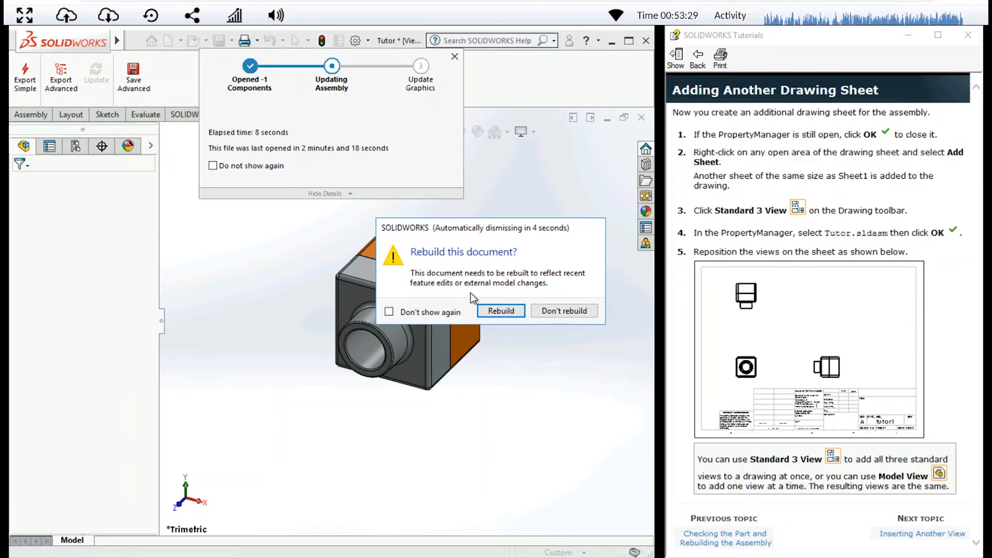
pyautogui.click(496, 312)
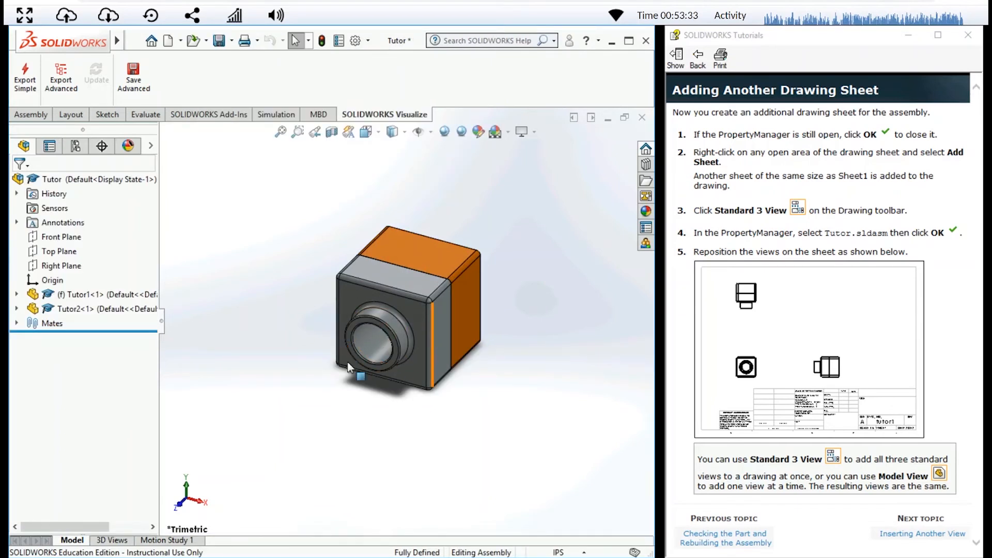
pyautogui.click(574, 119)
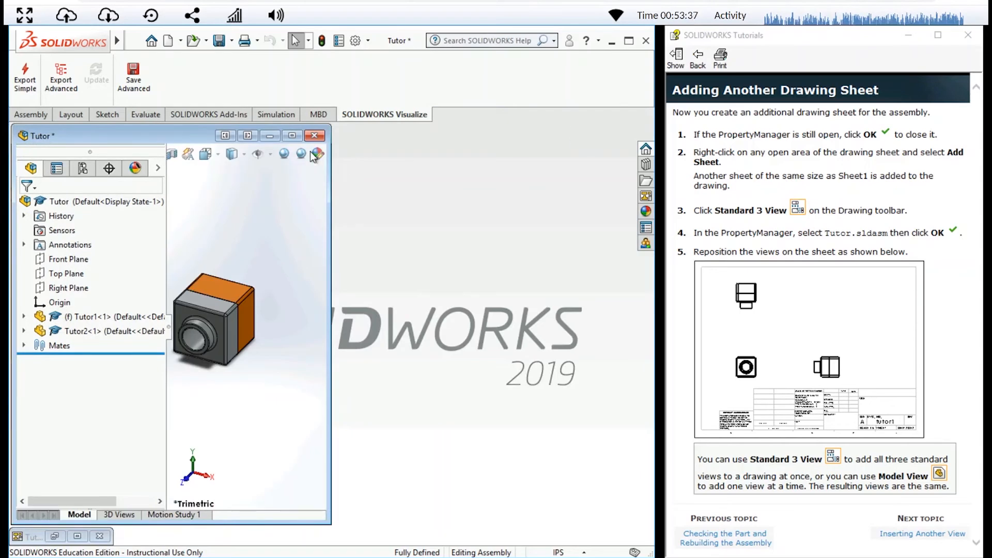
pyautogui.click(77, 536)
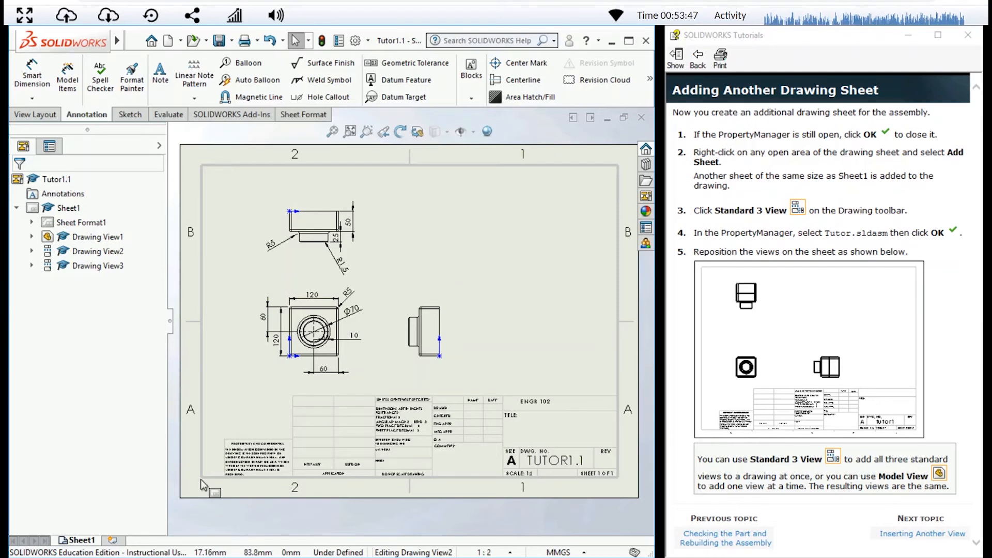
# Add a second drawing sheet using the standard A3 (ISO) sheet format
pyautogui.rightClick(495, 271)
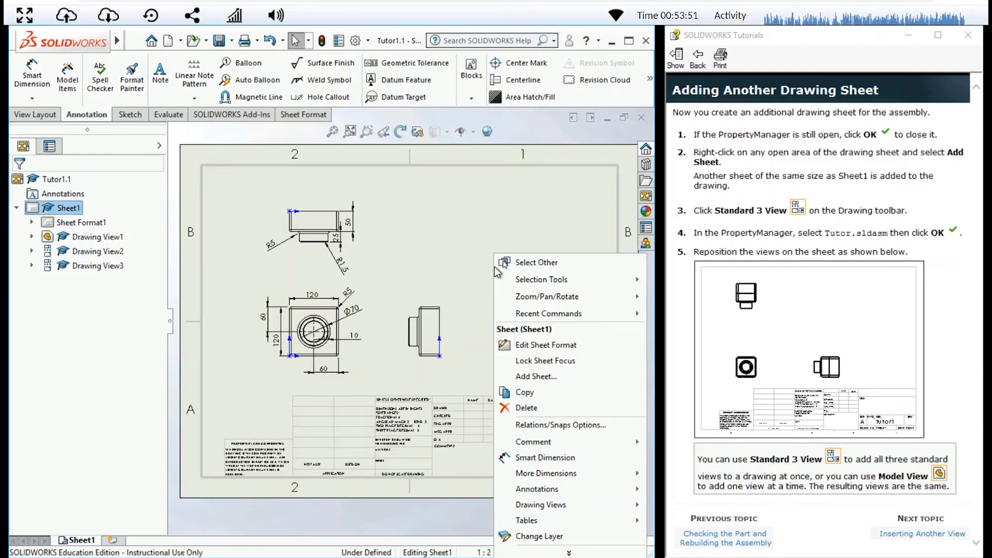
pyautogui.click(537, 382)
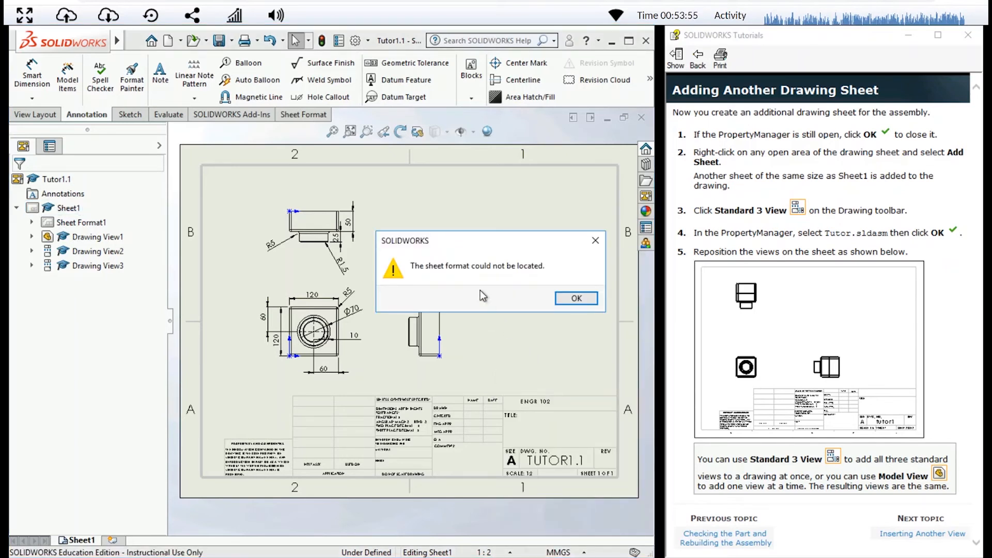
pyautogui.click(563, 303)
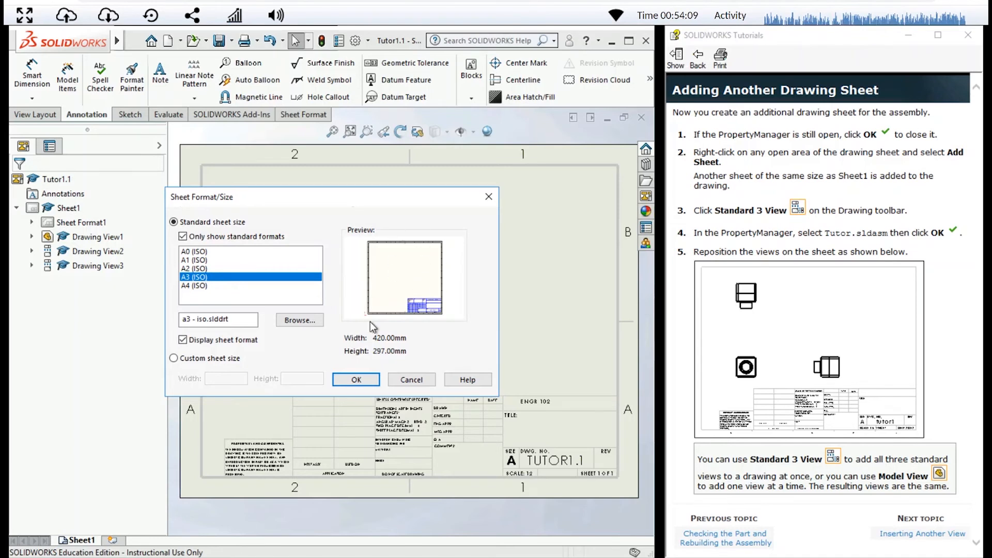
pyautogui.click(199, 251)
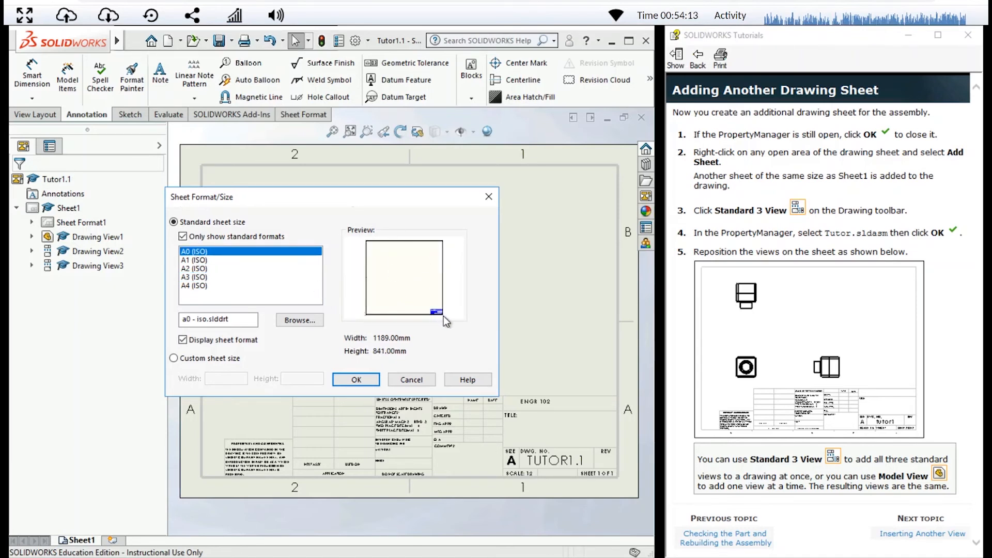
pyautogui.click(237, 270)
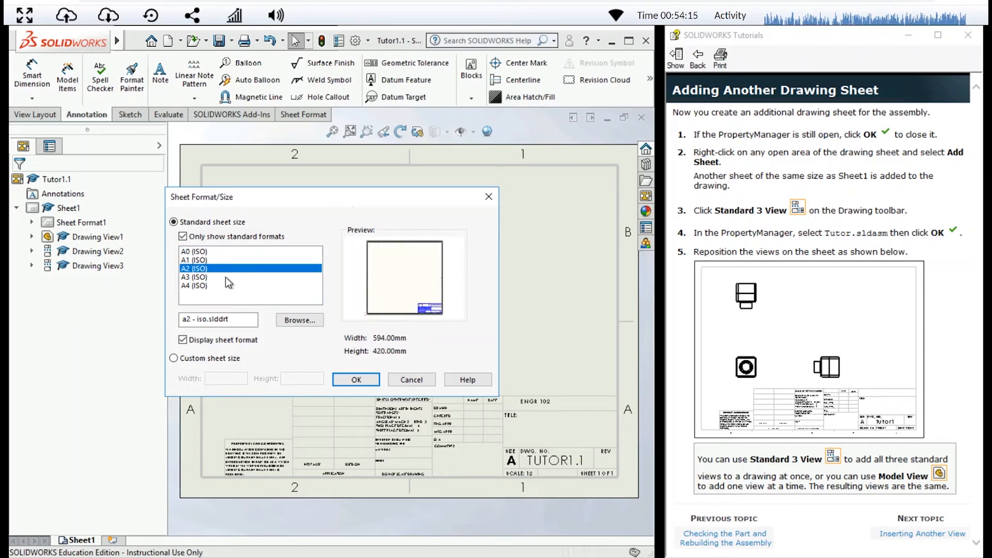
pyautogui.click(226, 277)
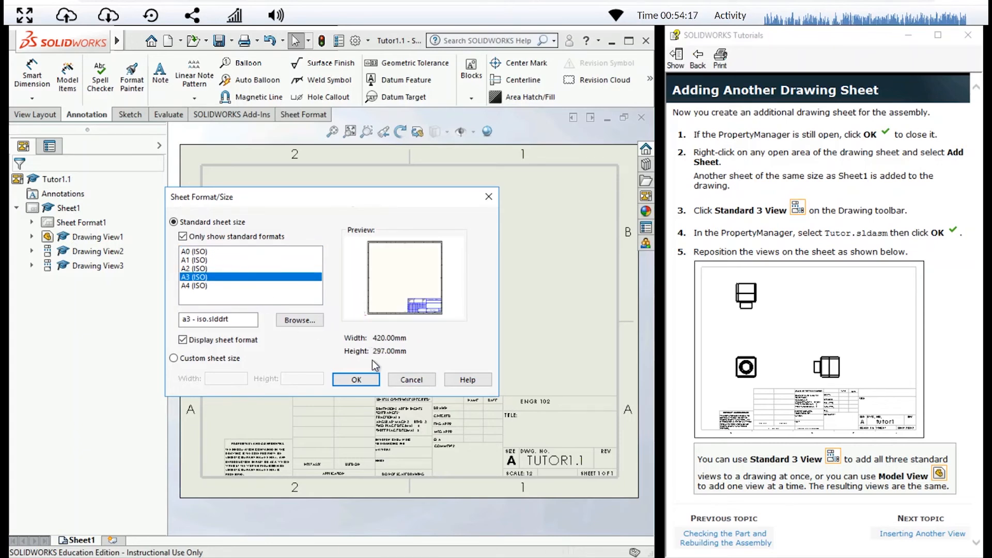
pyautogui.click(357, 380)
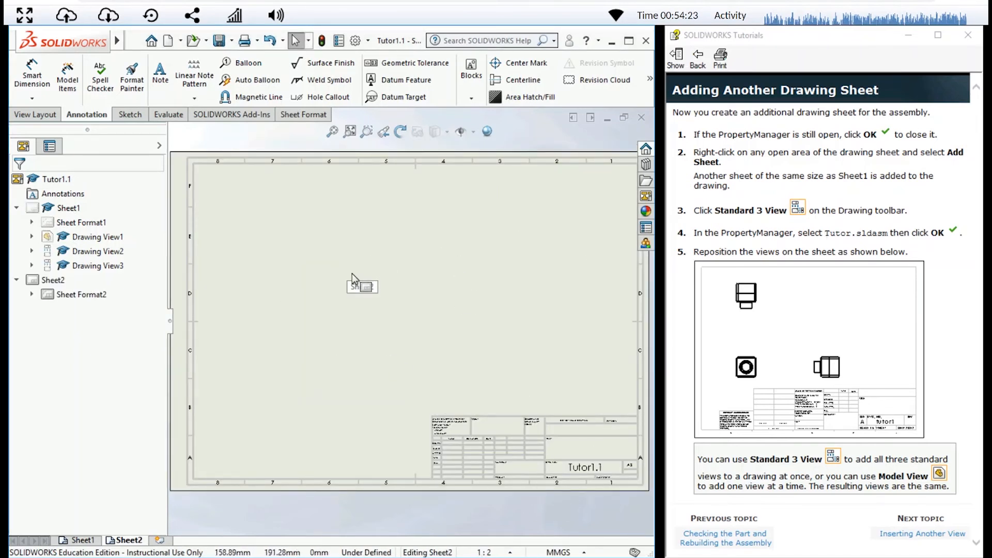
# Look back at Sheet1, and insert the three standard views of the Tutor assembly on Sheet2
pyautogui.click(81, 541)
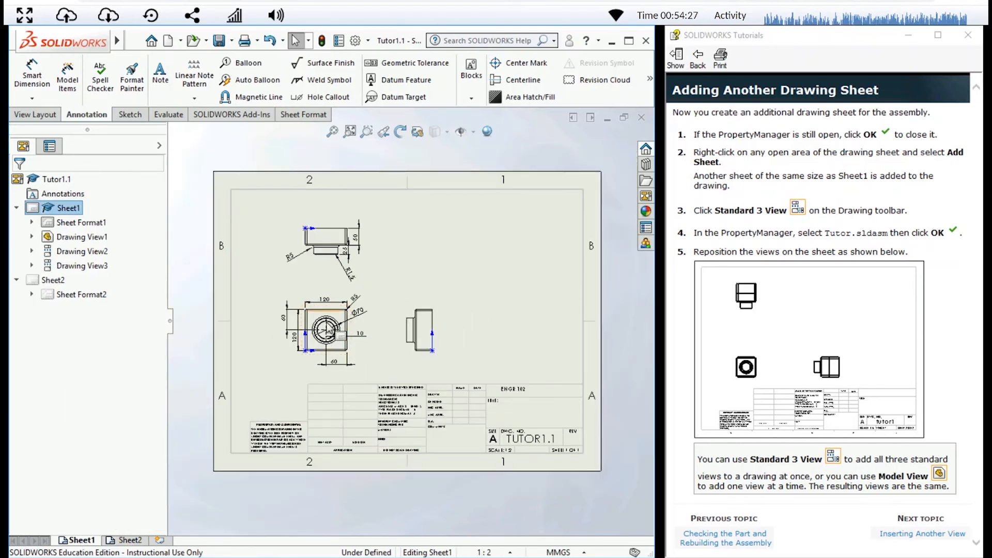
pyautogui.click(128, 541)
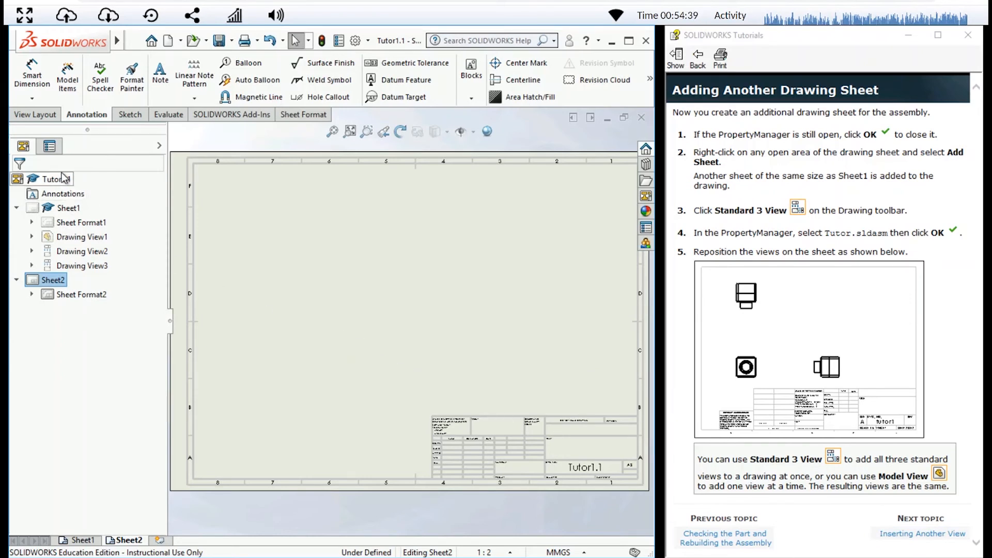
pyautogui.click(44, 119)
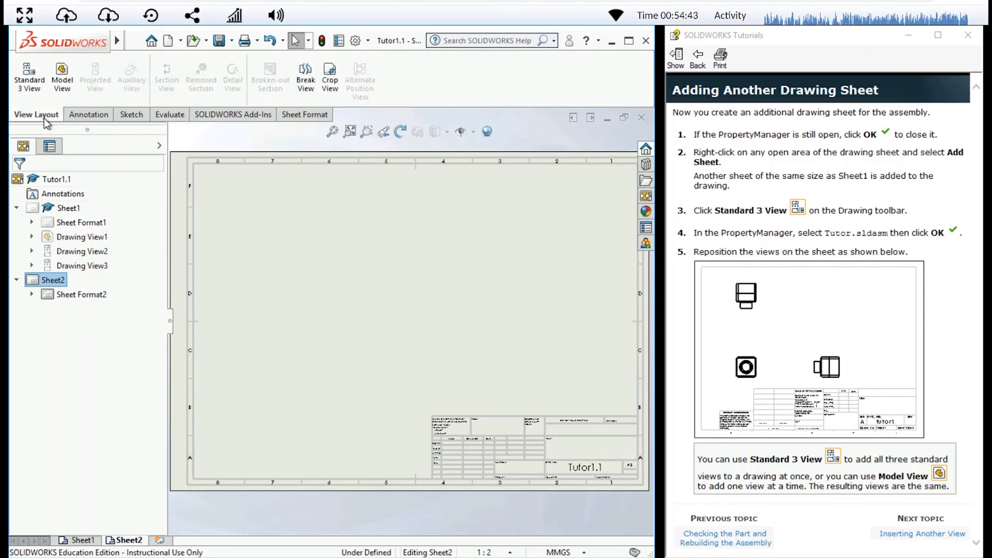
pyautogui.click(33, 89)
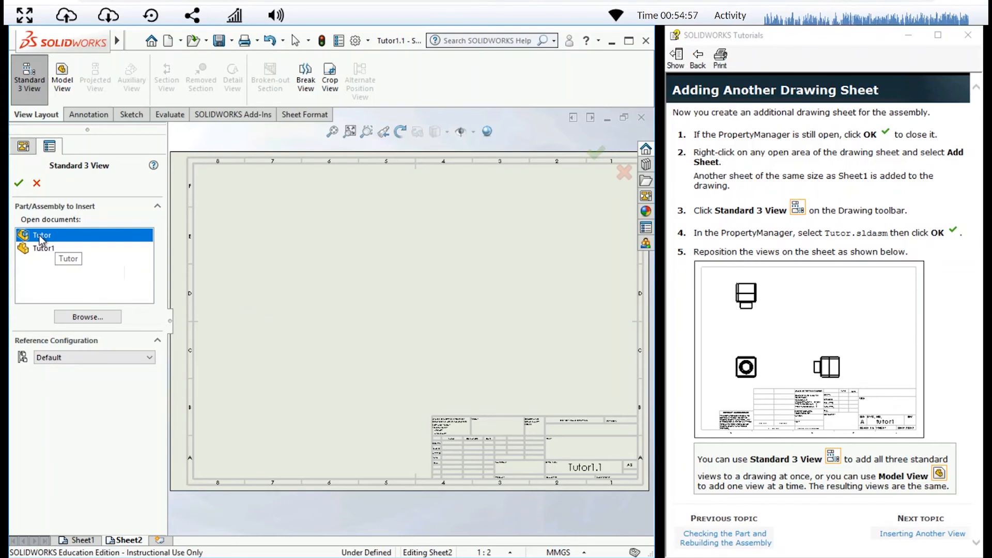
pyautogui.click(18, 184)
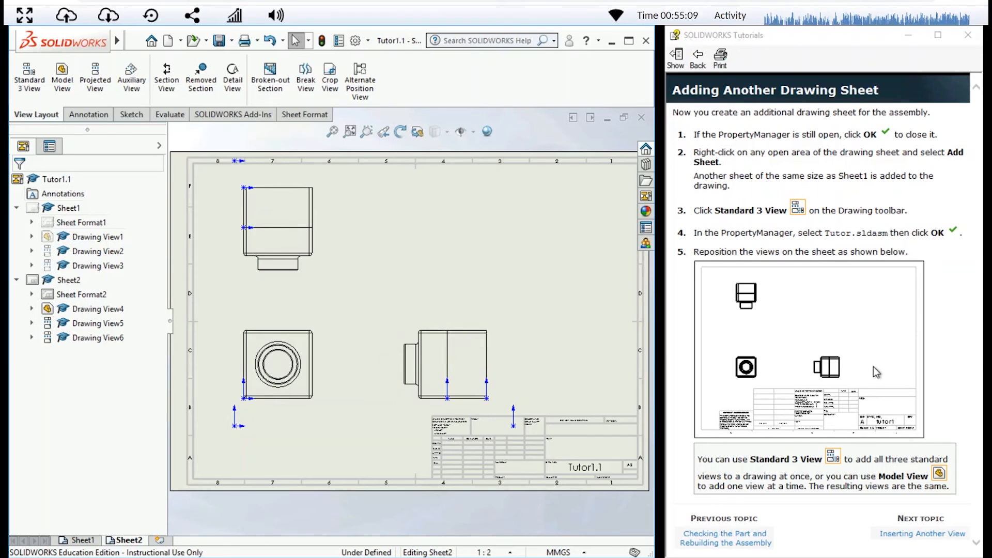
# Advance the tutorial to Inserting Another View and set up an isometric Model View of Tutor displayed as Shaded With Edges
pyautogui.click(916, 534)
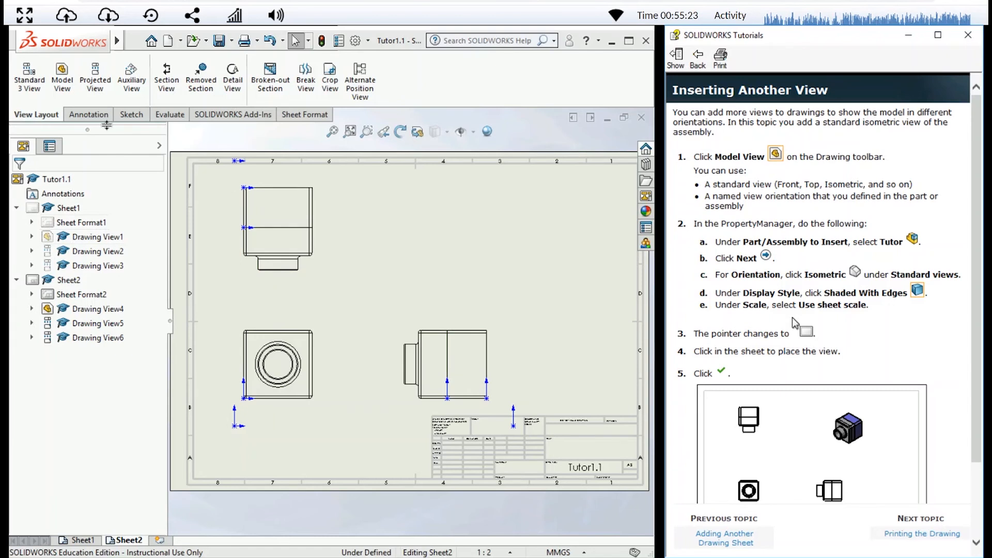
pyautogui.click(62, 72)
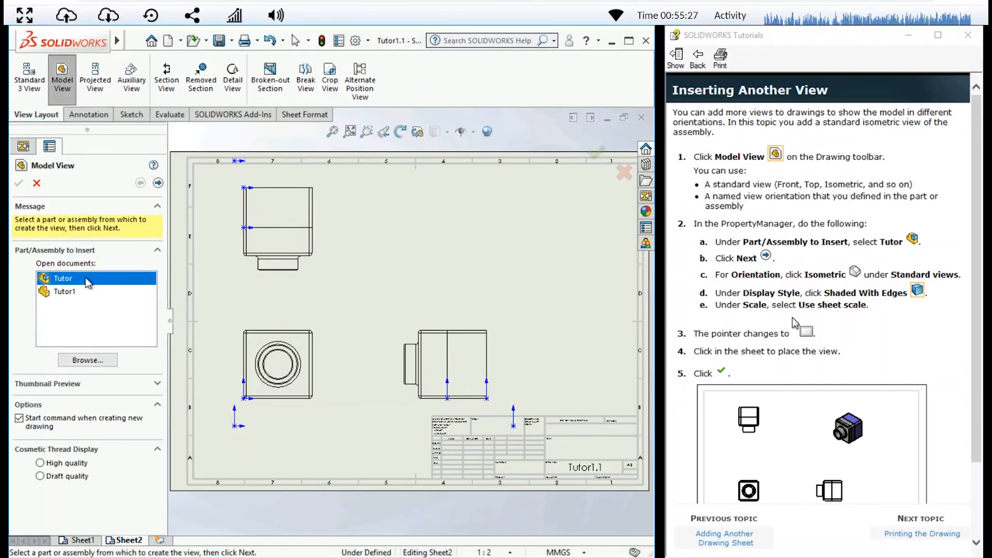
pyautogui.click(158, 183)
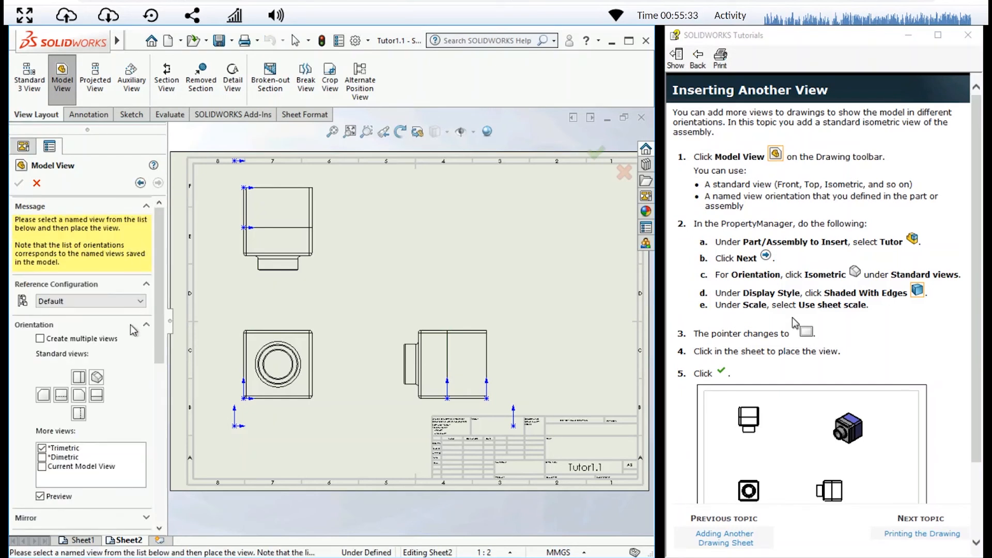
pyautogui.click(97, 378)
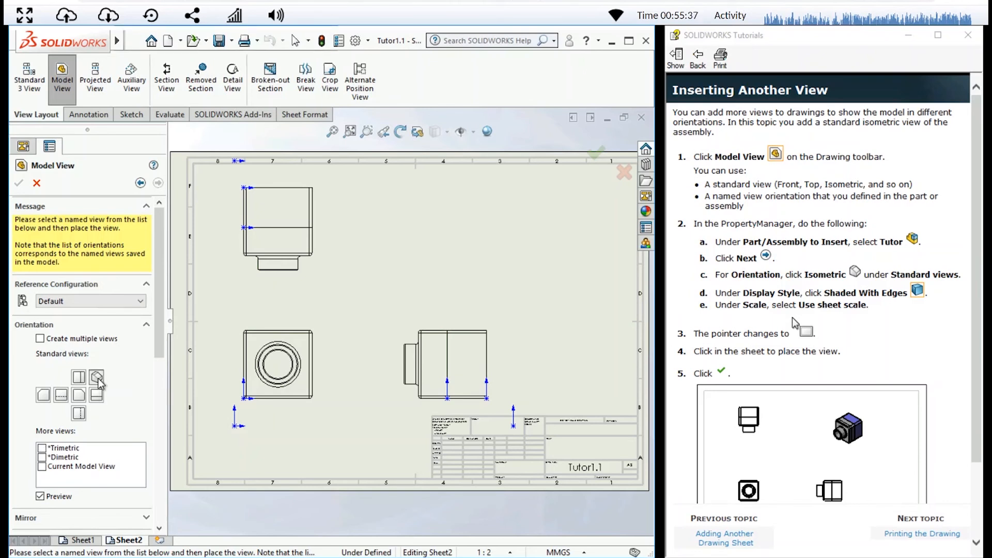
pyautogui.moveTo(156, 331); pyautogui.dragTo(143, 431)
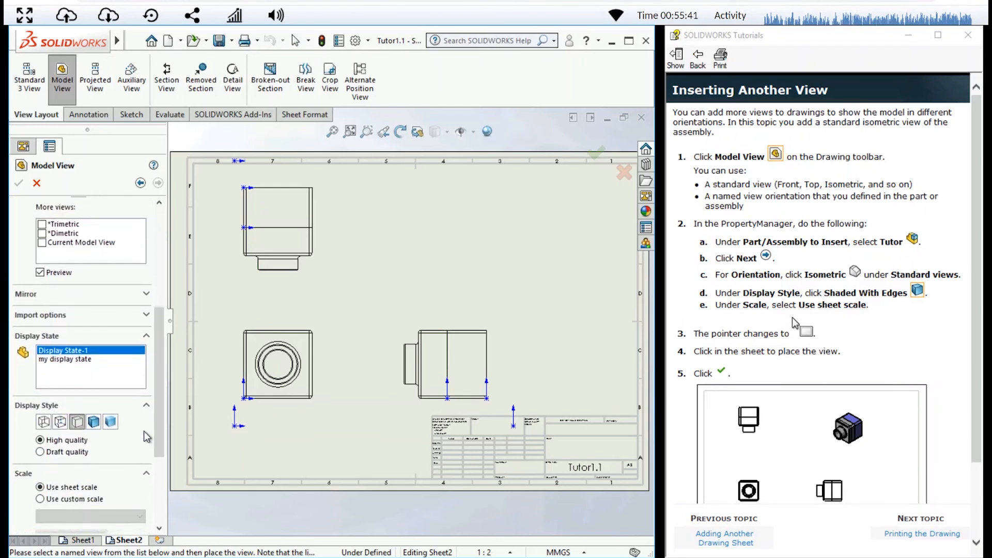
pyautogui.click(94, 423)
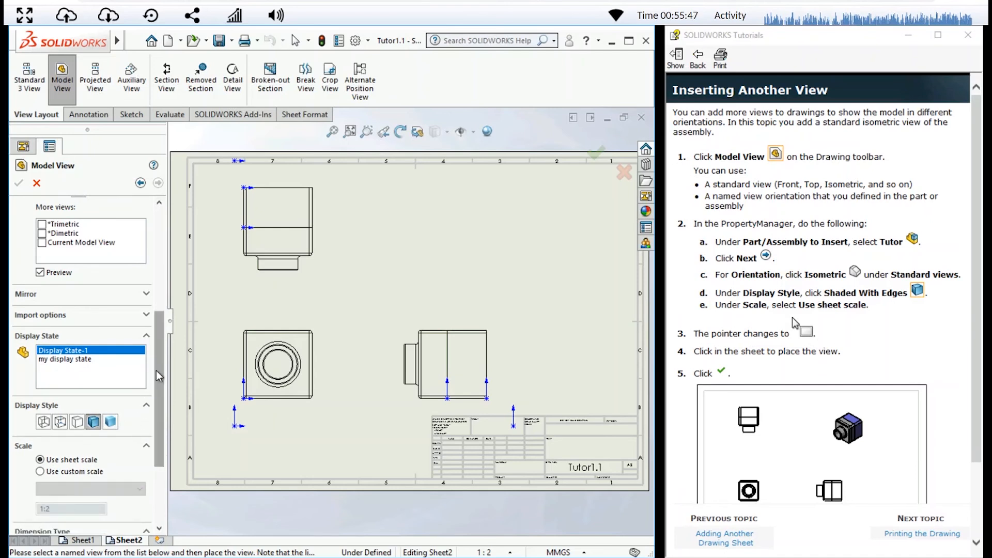
# Place the isometric view using Display State-1 above the title block, and move the side view closer to the front view
pyautogui.scroll(-1, 159, 376)
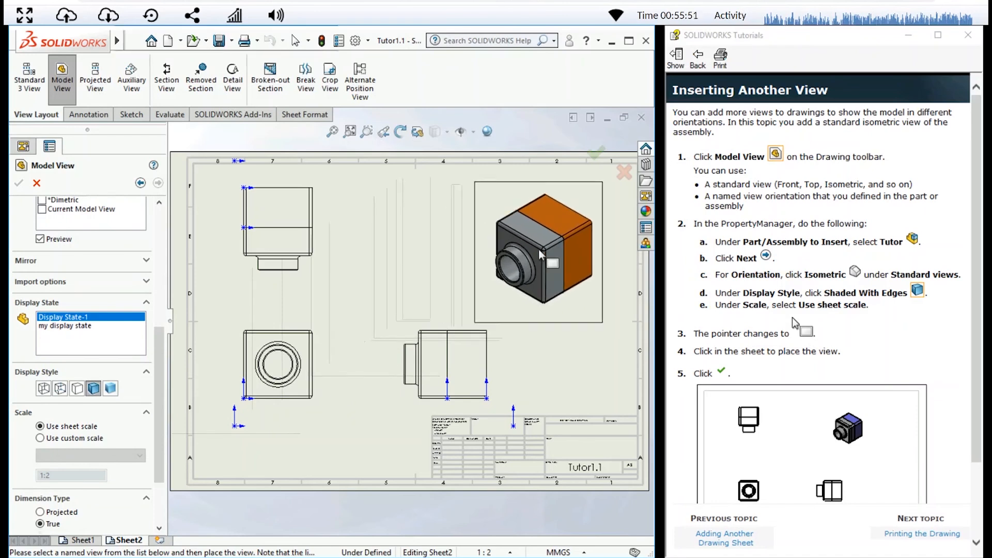
pyautogui.click(83, 327)
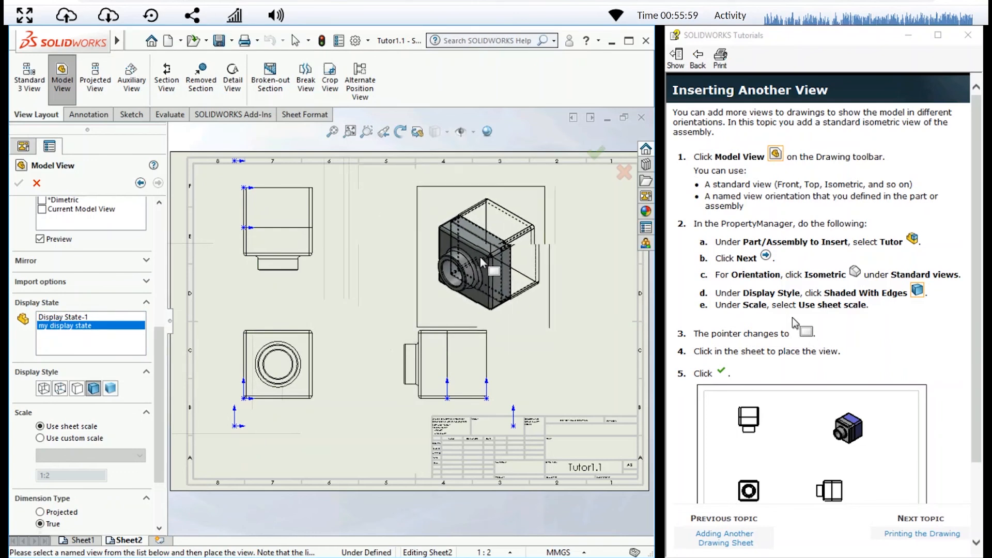
pyautogui.click(77, 317)
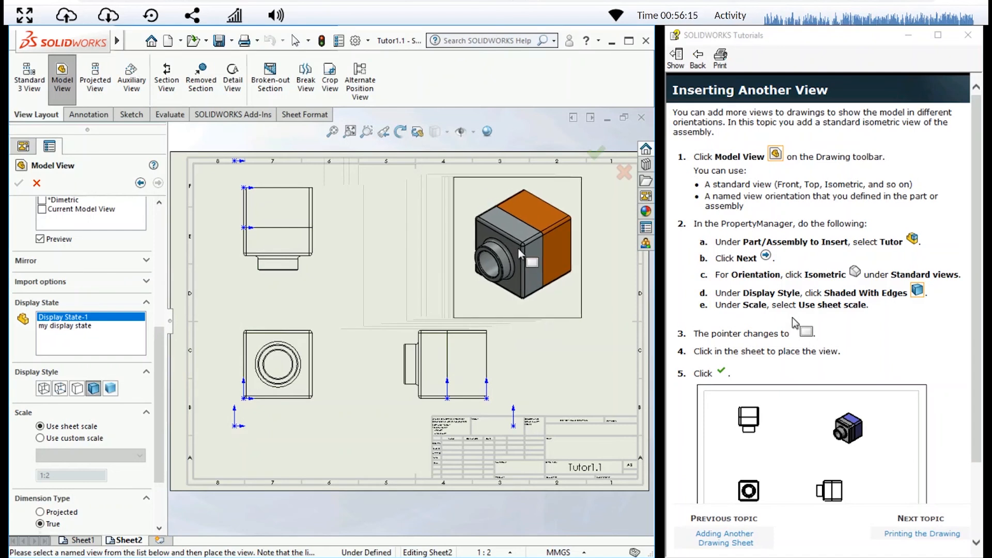
pyautogui.click(518, 247)
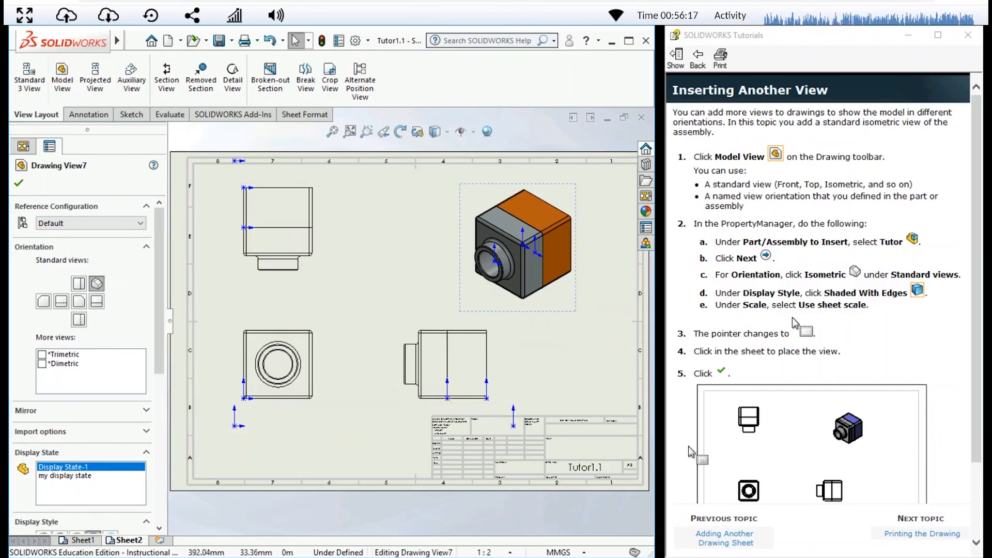
pyautogui.moveTo(421, 333); pyautogui.dragTo(186, 207)
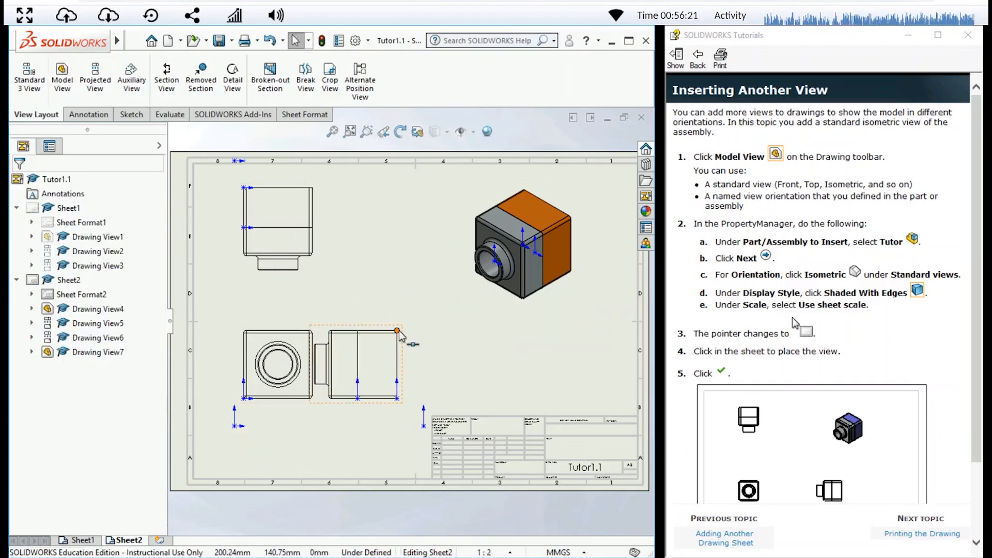
# Move the side view farther from the front view on Sheet2, and advance the tutorial to Printing the Drawing
pyautogui.moveTo(399, 331); pyautogui.dragTo(476, 328)
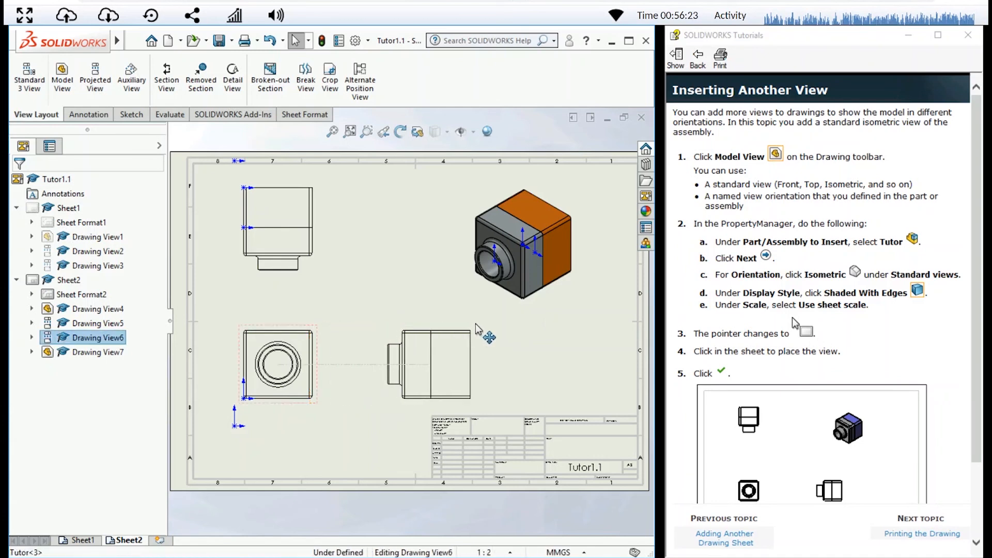
pyautogui.click(20, 183)
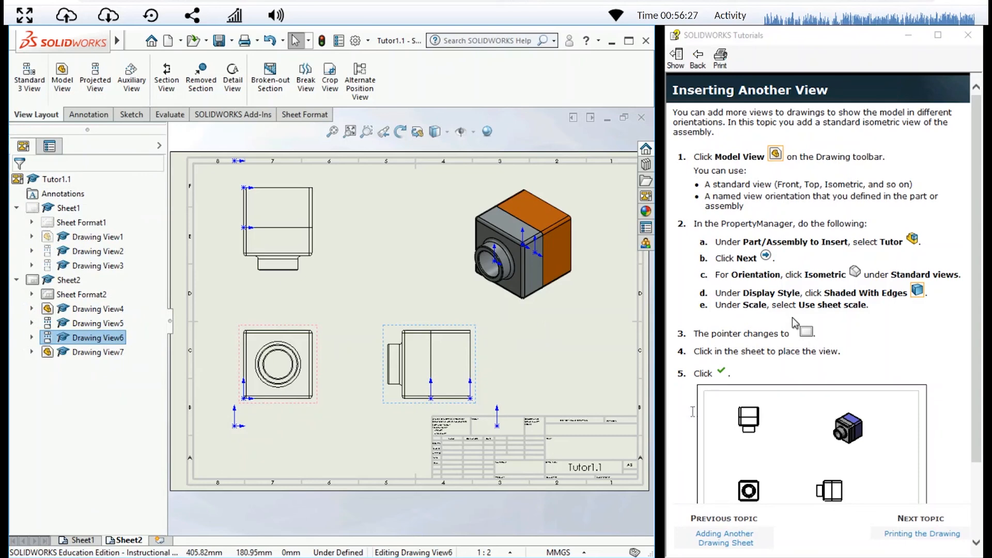
pyautogui.scroll(-3, 836, 387)
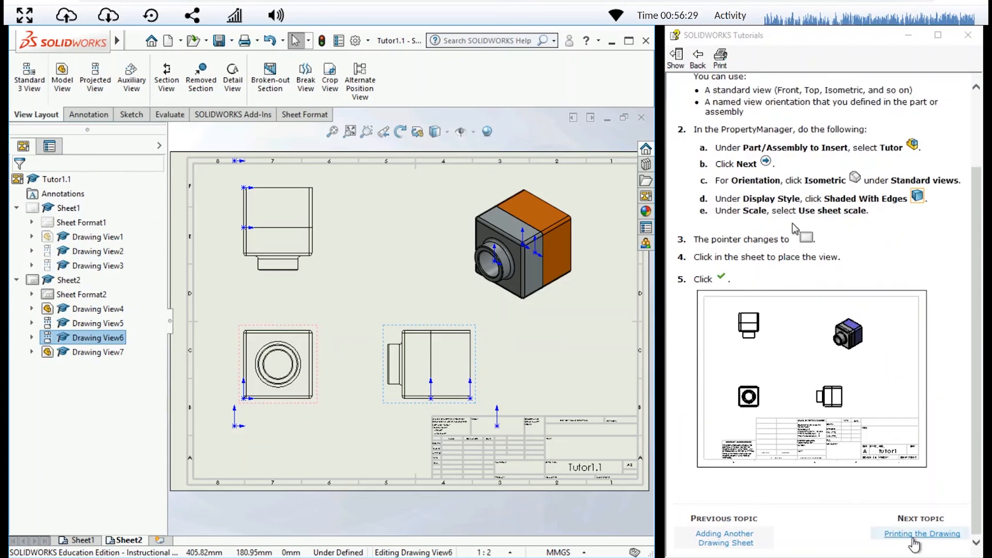
pyautogui.click(899, 533)
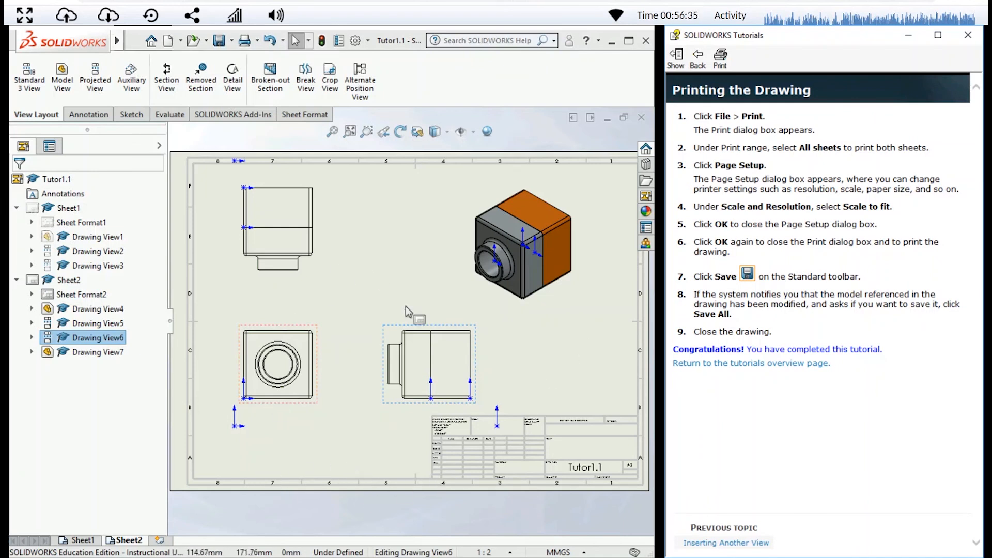
# Look briefly at Sheet1, save all open documents from Sheet2, and switch to Sheet1
pyautogui.click(82, 540)
pyautogui.click(122, 541)
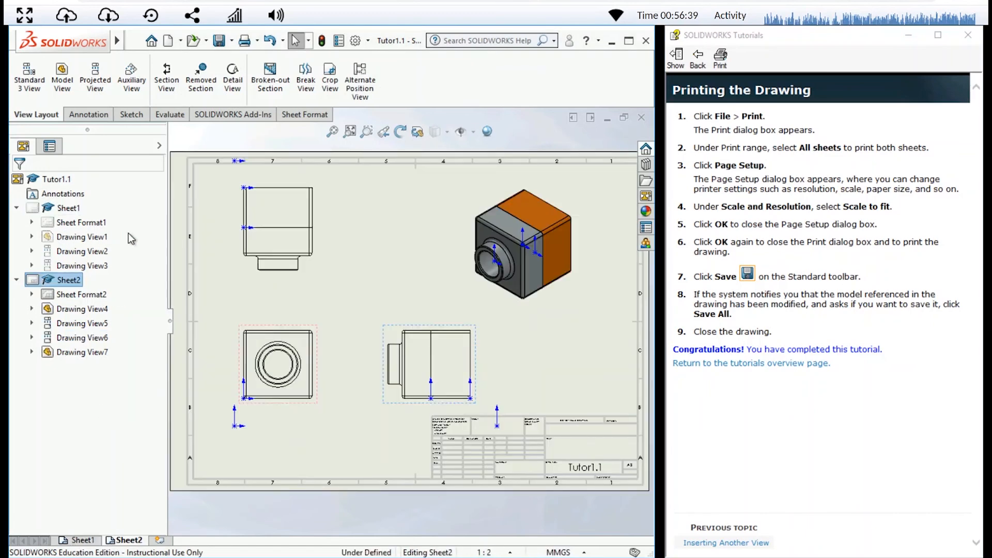
pyautogui.click(134, 41)
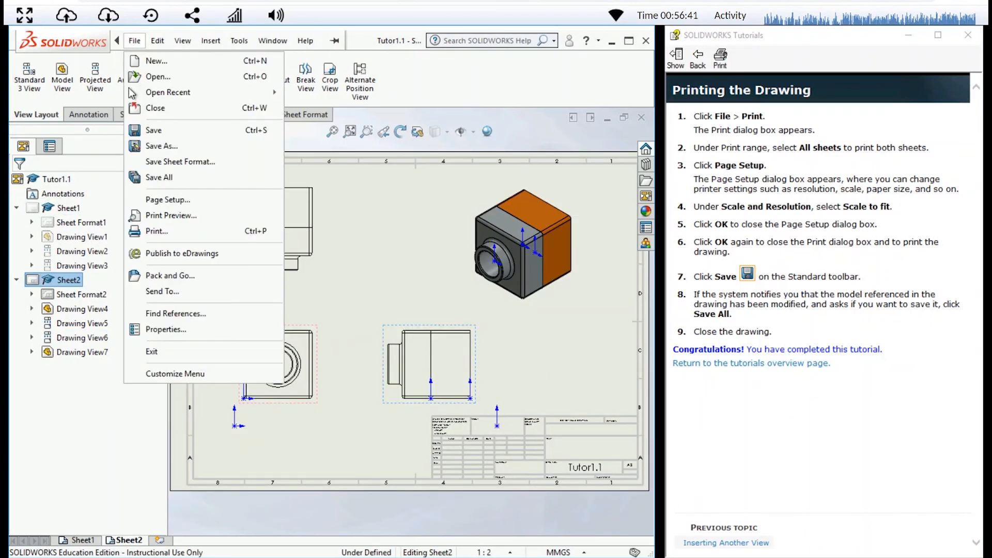
pyautogui.click(174, 179)
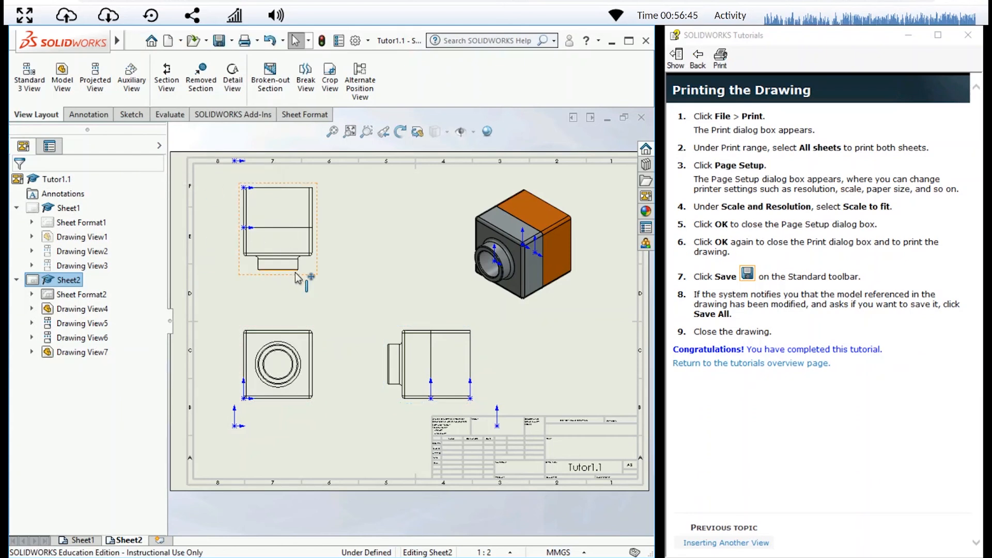
pyautogui.click(81, 540)
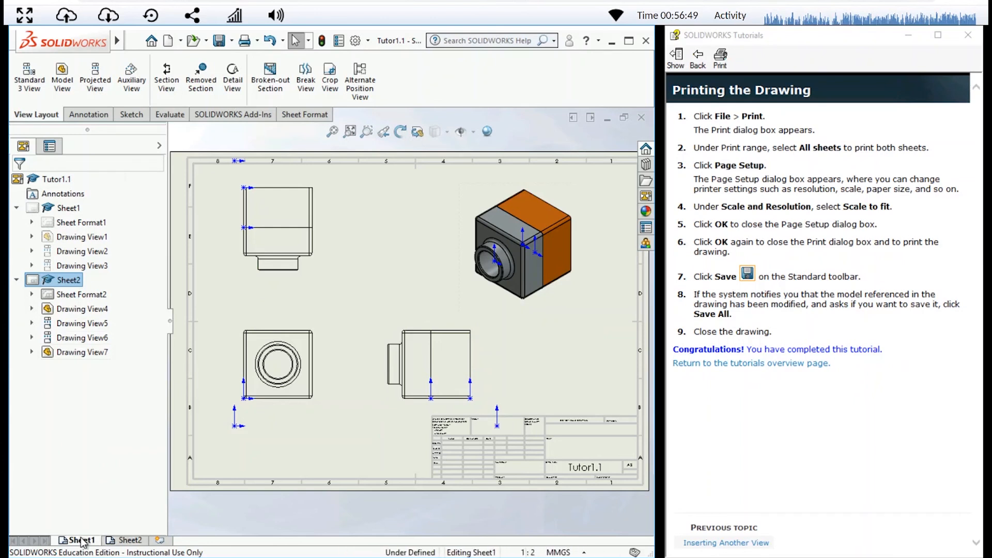